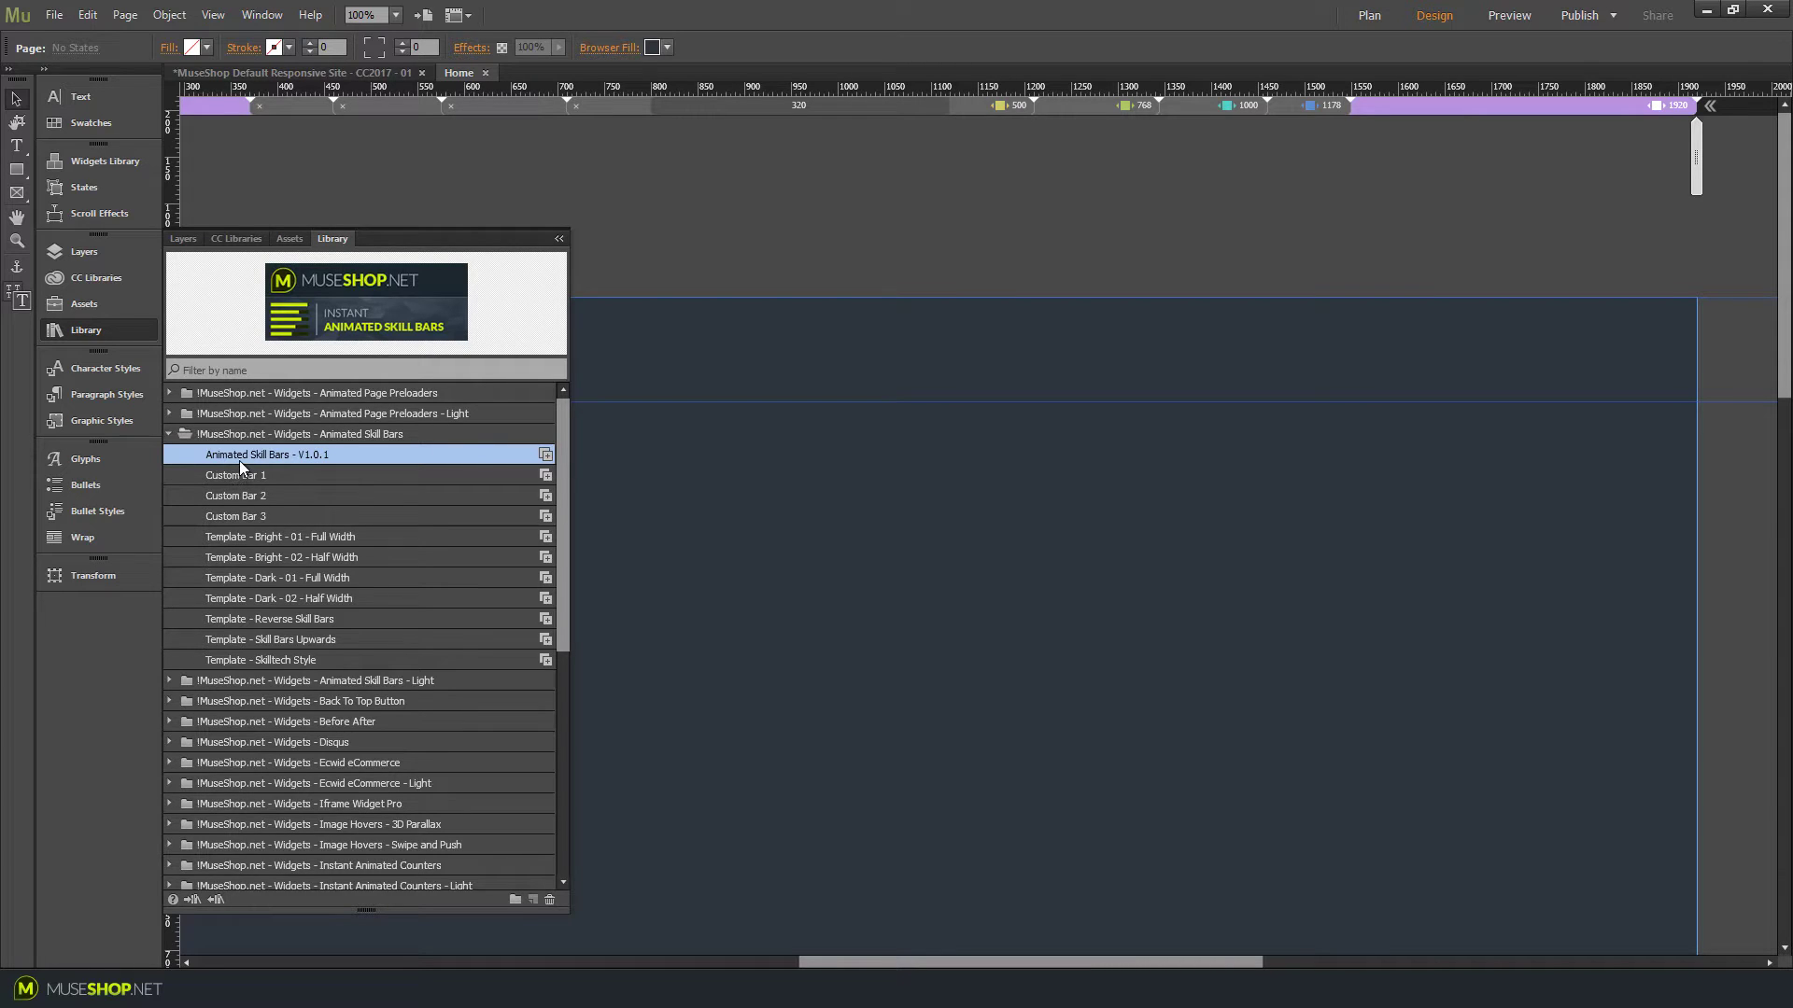
Step: Place the Animated Skill Bars V1.0.1 widget above the content and nudge it to X 836, Y -147
drag(240, 462, 669, 151)
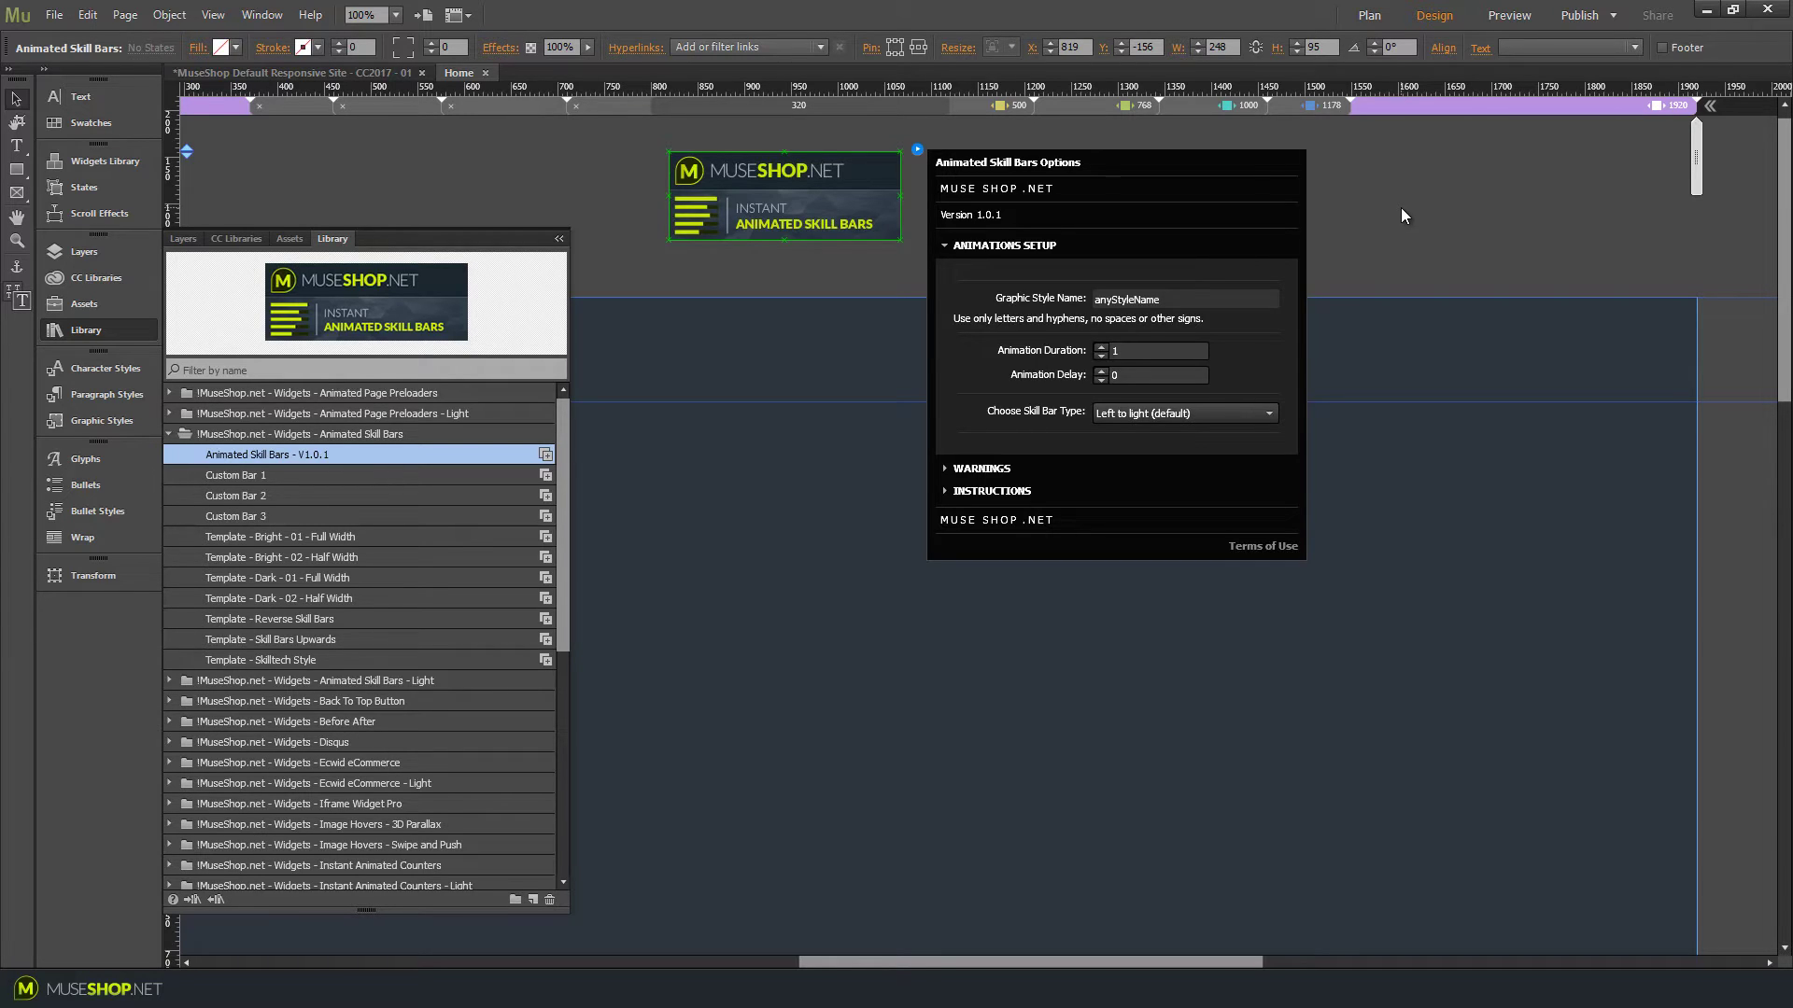
key(Escape)
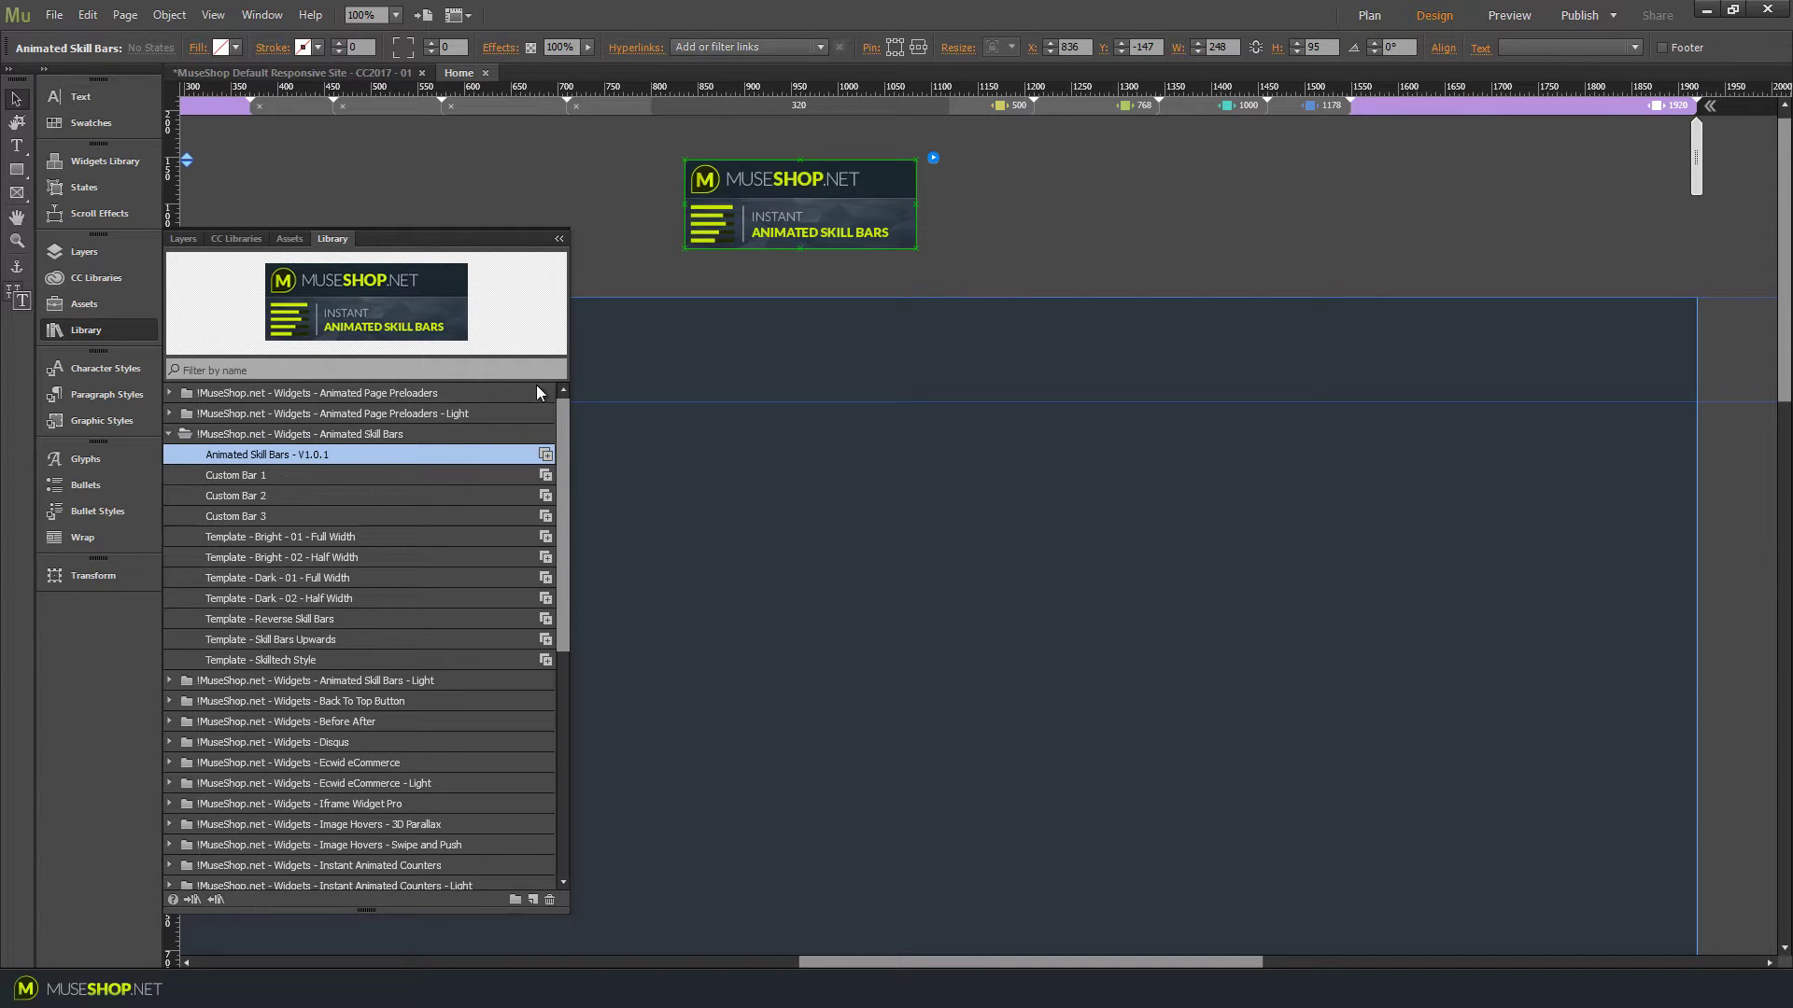
drag(951, 963, 871, 966)
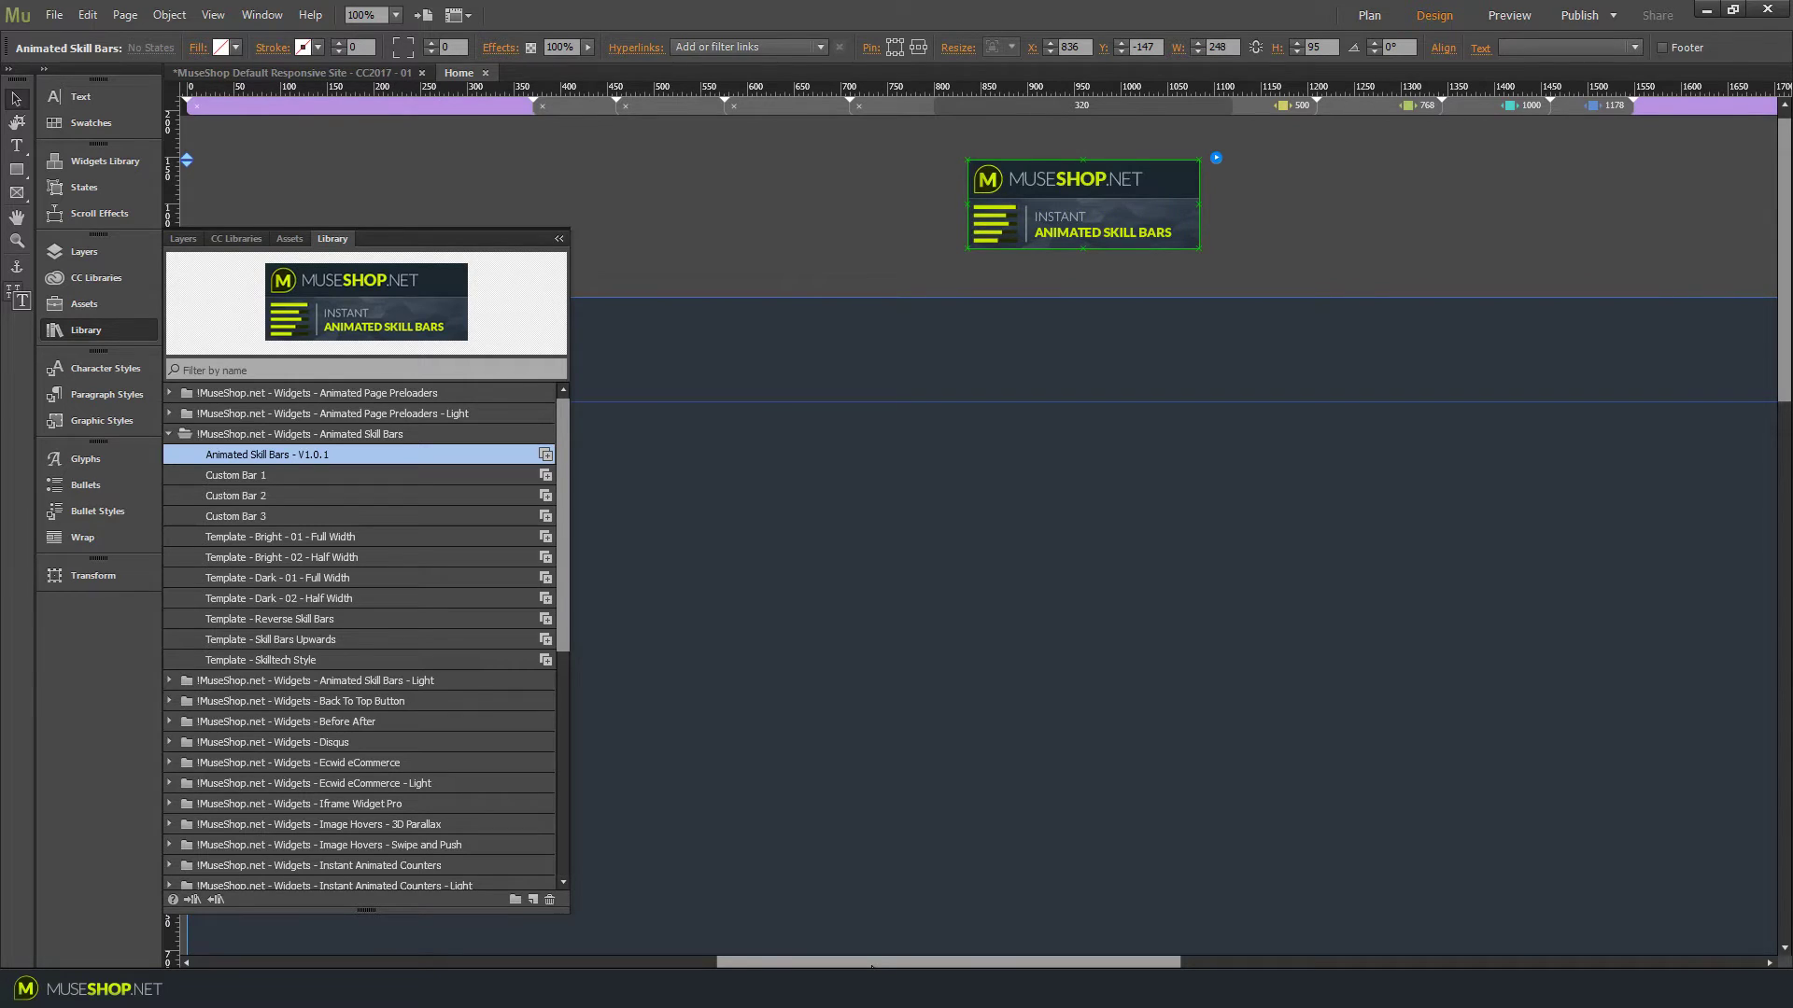
Step: Draw a thin 680×31 rectangle on the page and fill it with blue
click(16, 171)
drag(662, 487, 1312, 519)
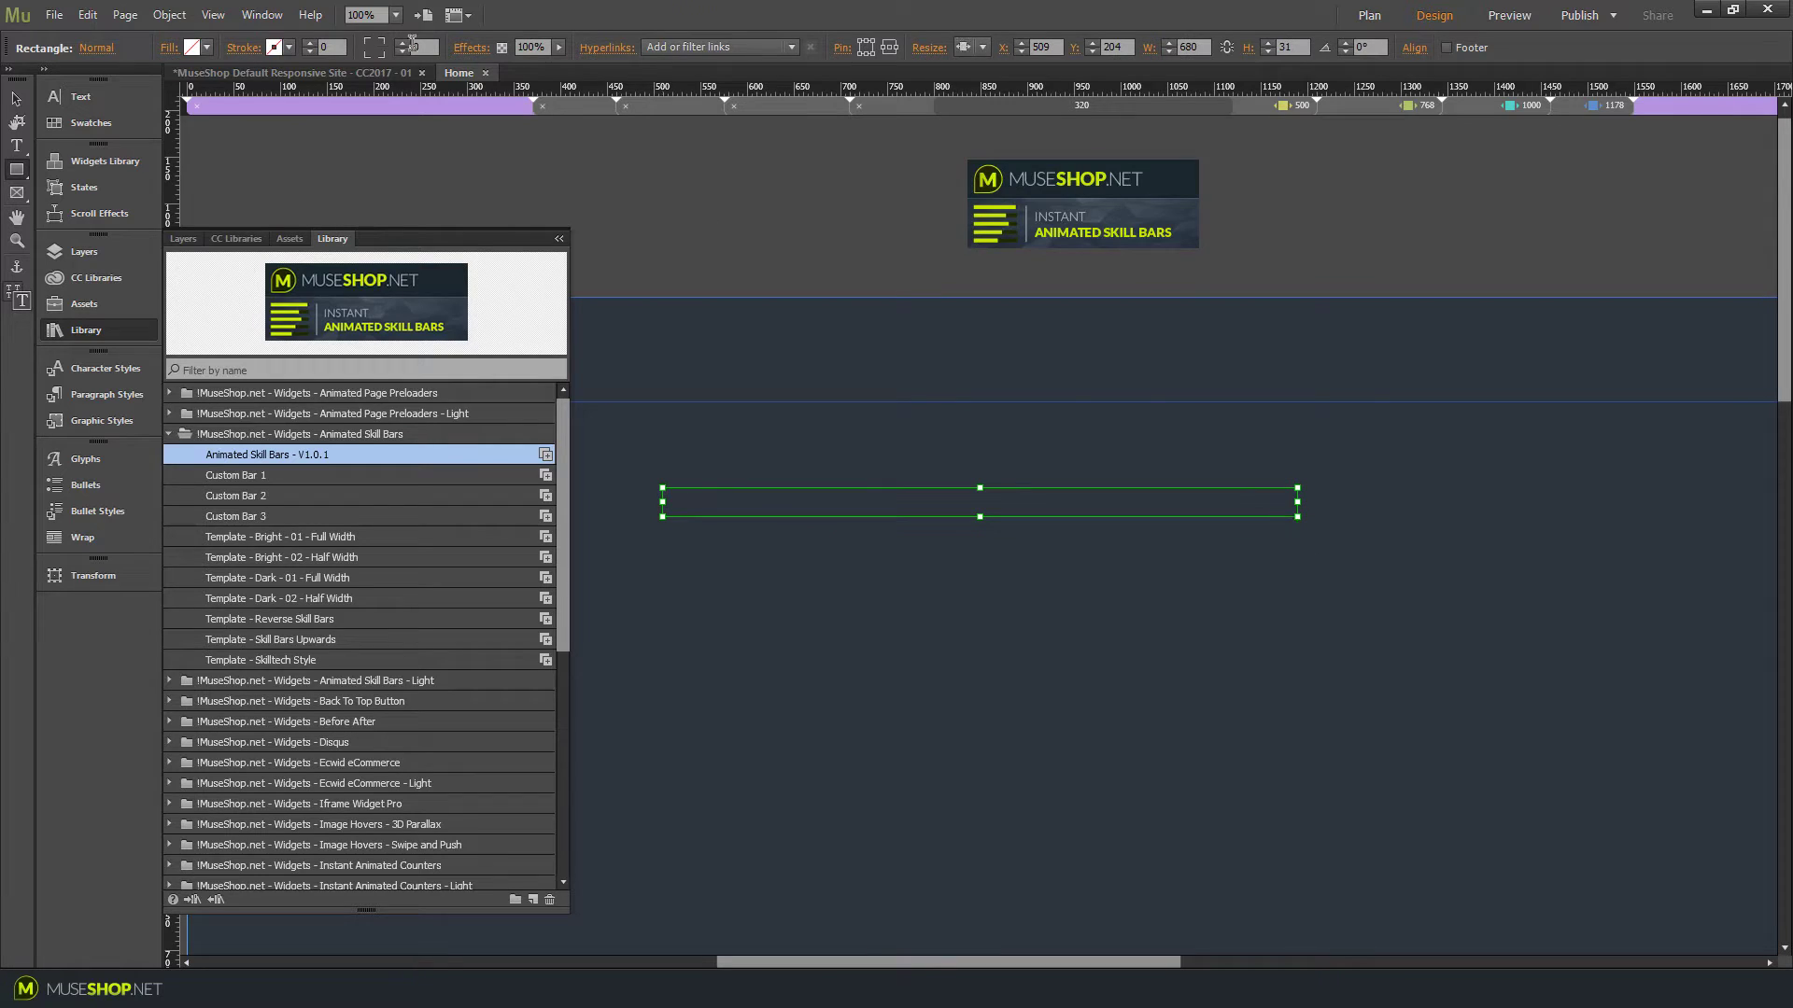
click(206, 48)
click(456, 102)
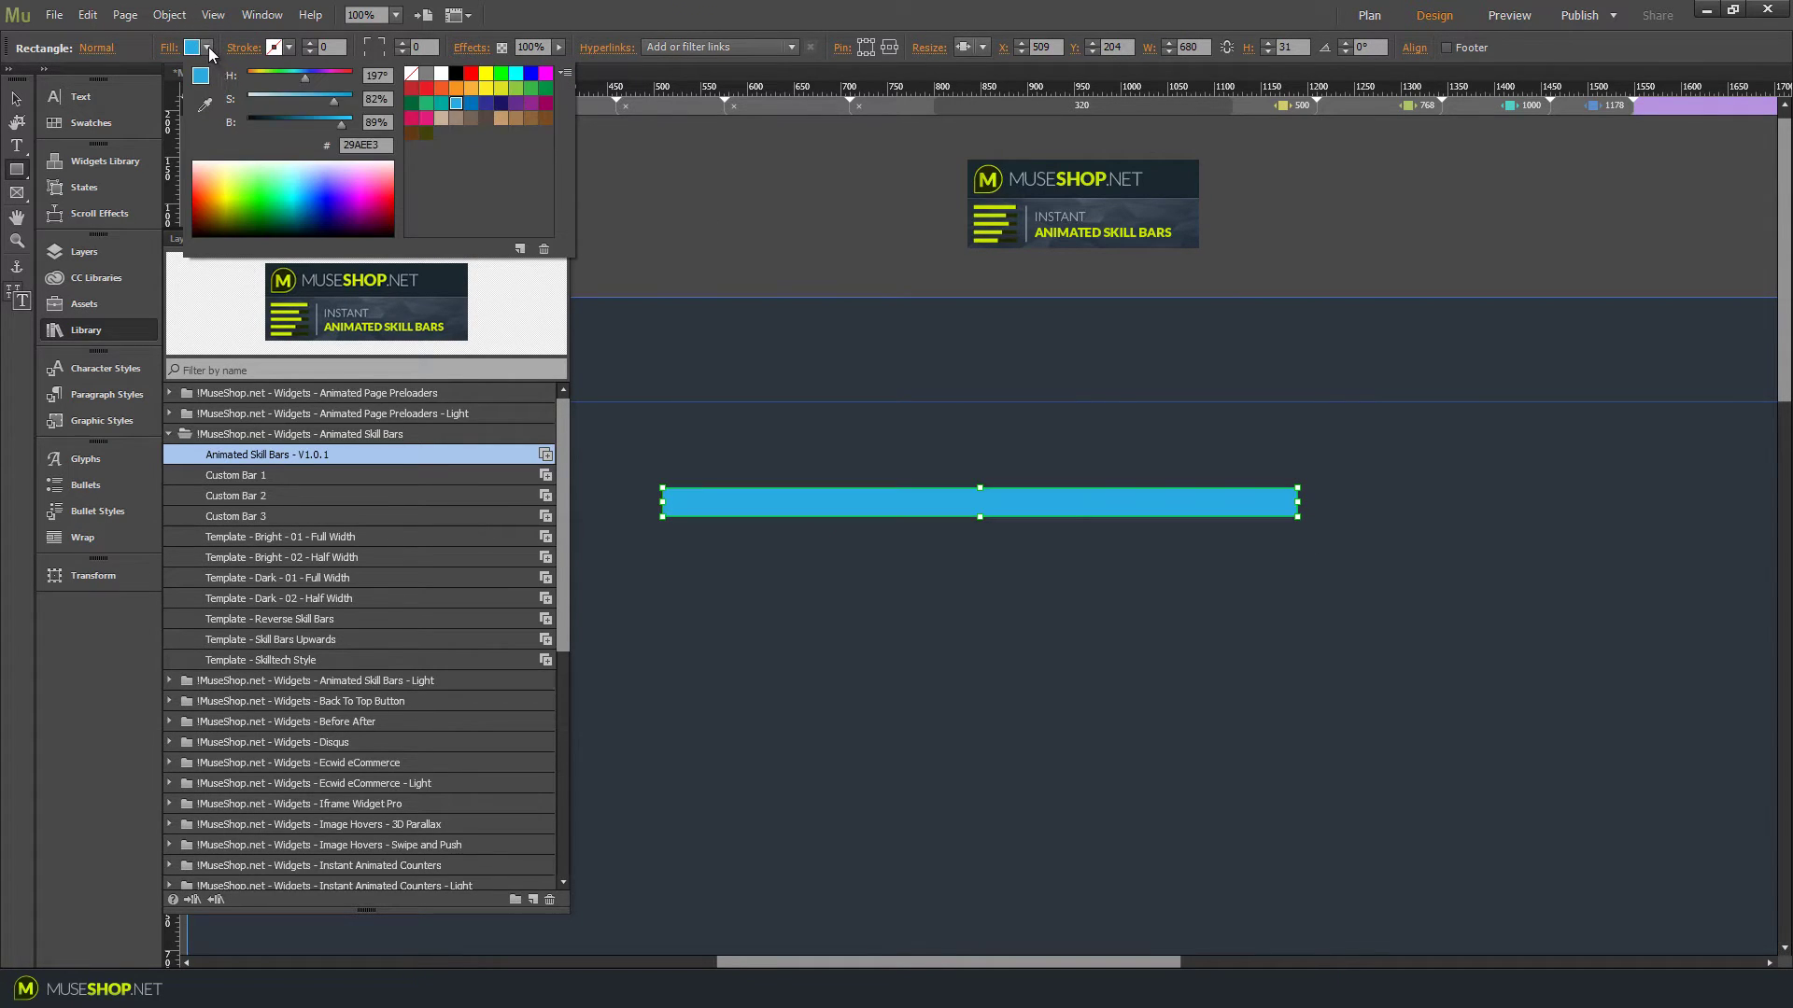
click(16, 98)
Step: Save the blue rectangle's look as a new graphic style named 'bar'
click(101, 334)
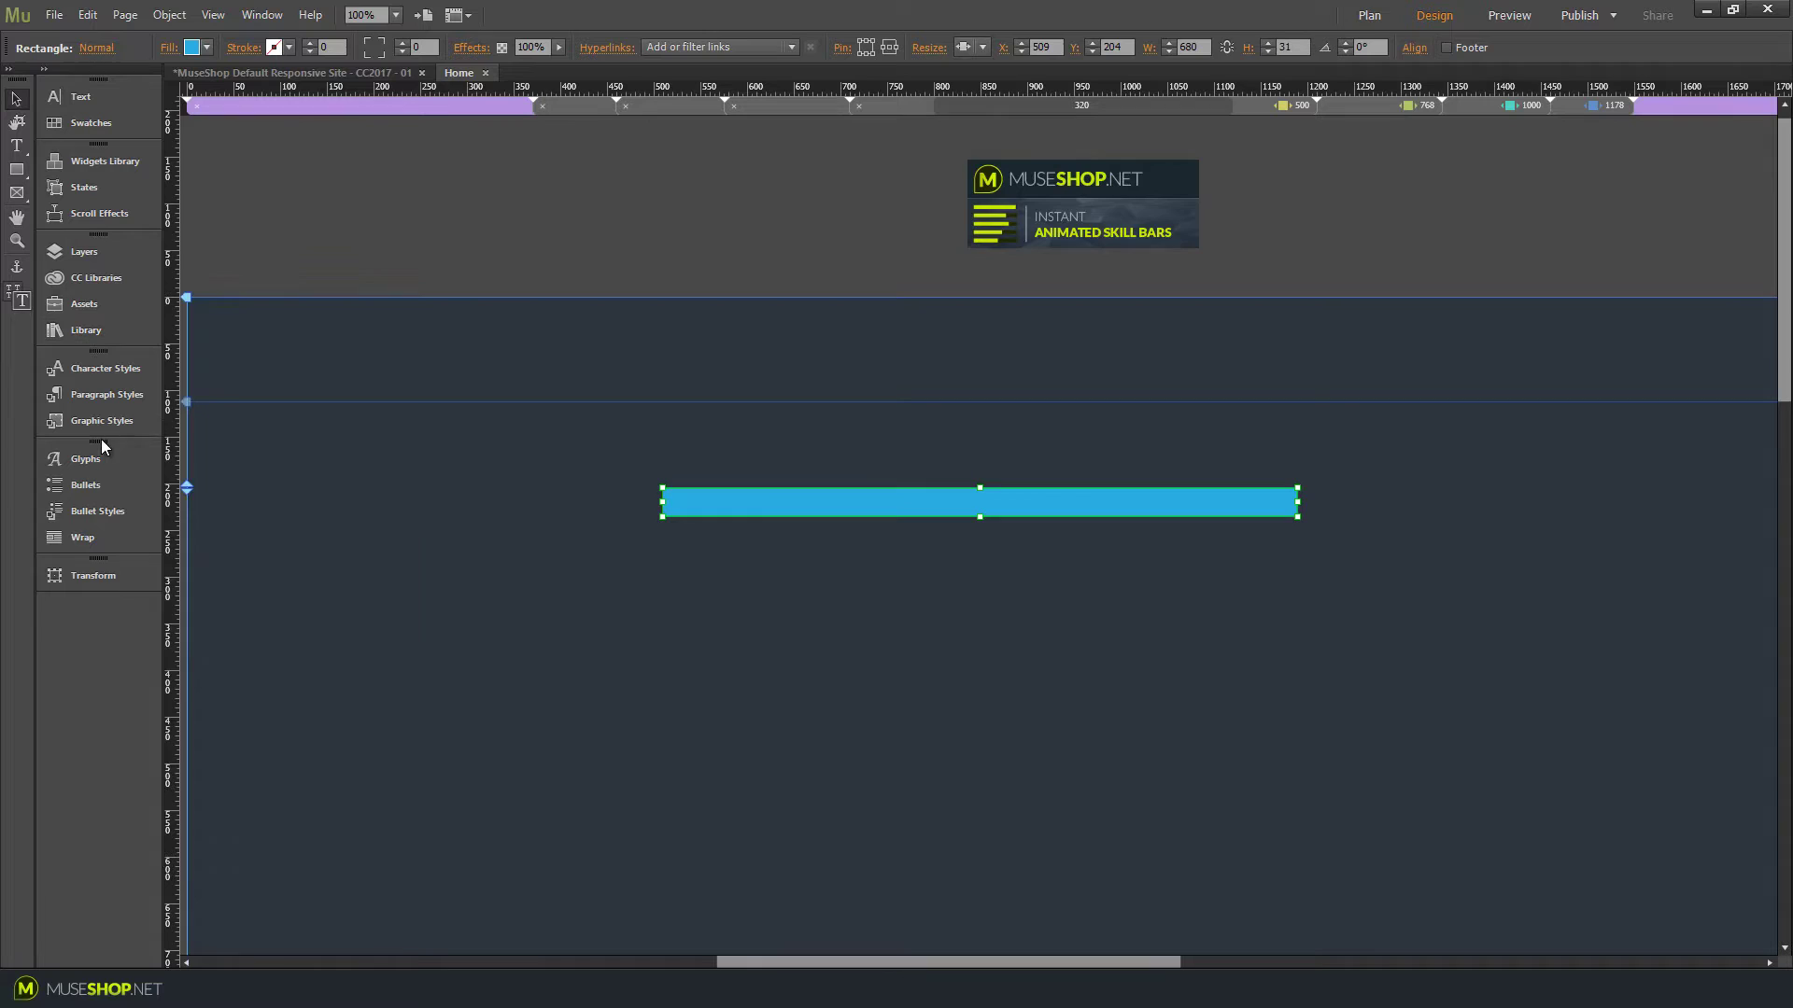
click(110, 425)
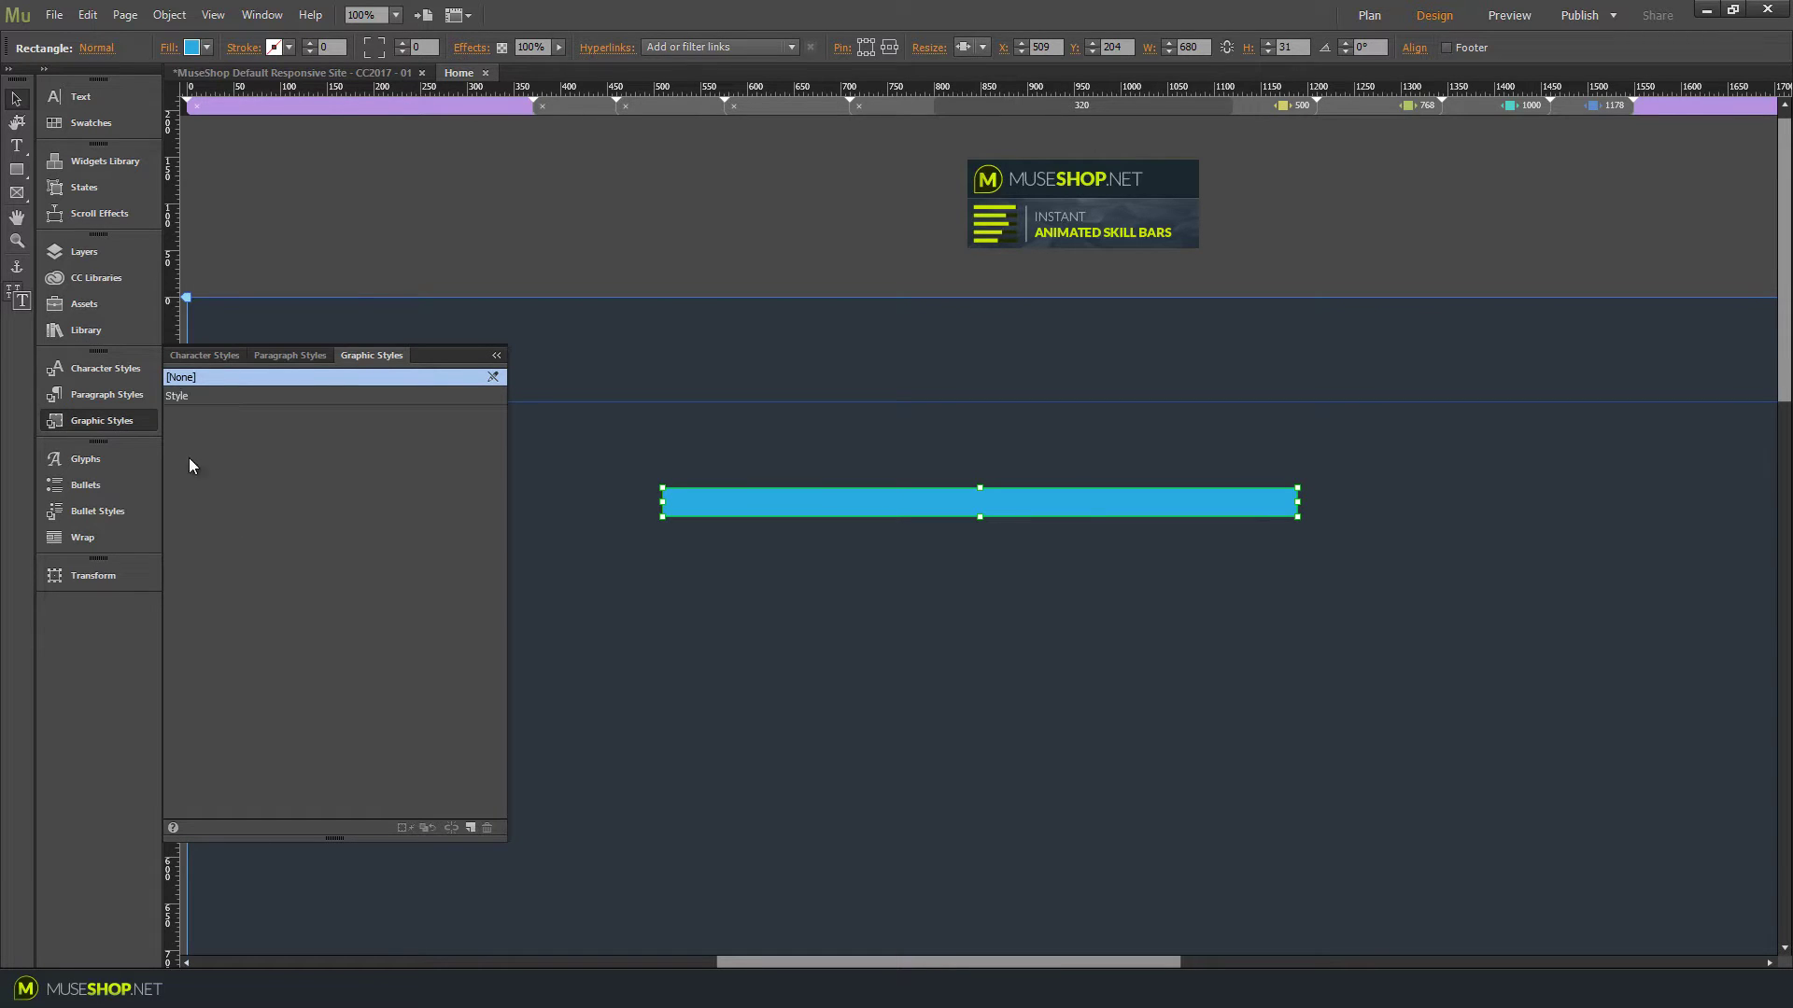
double_click(183, 396)
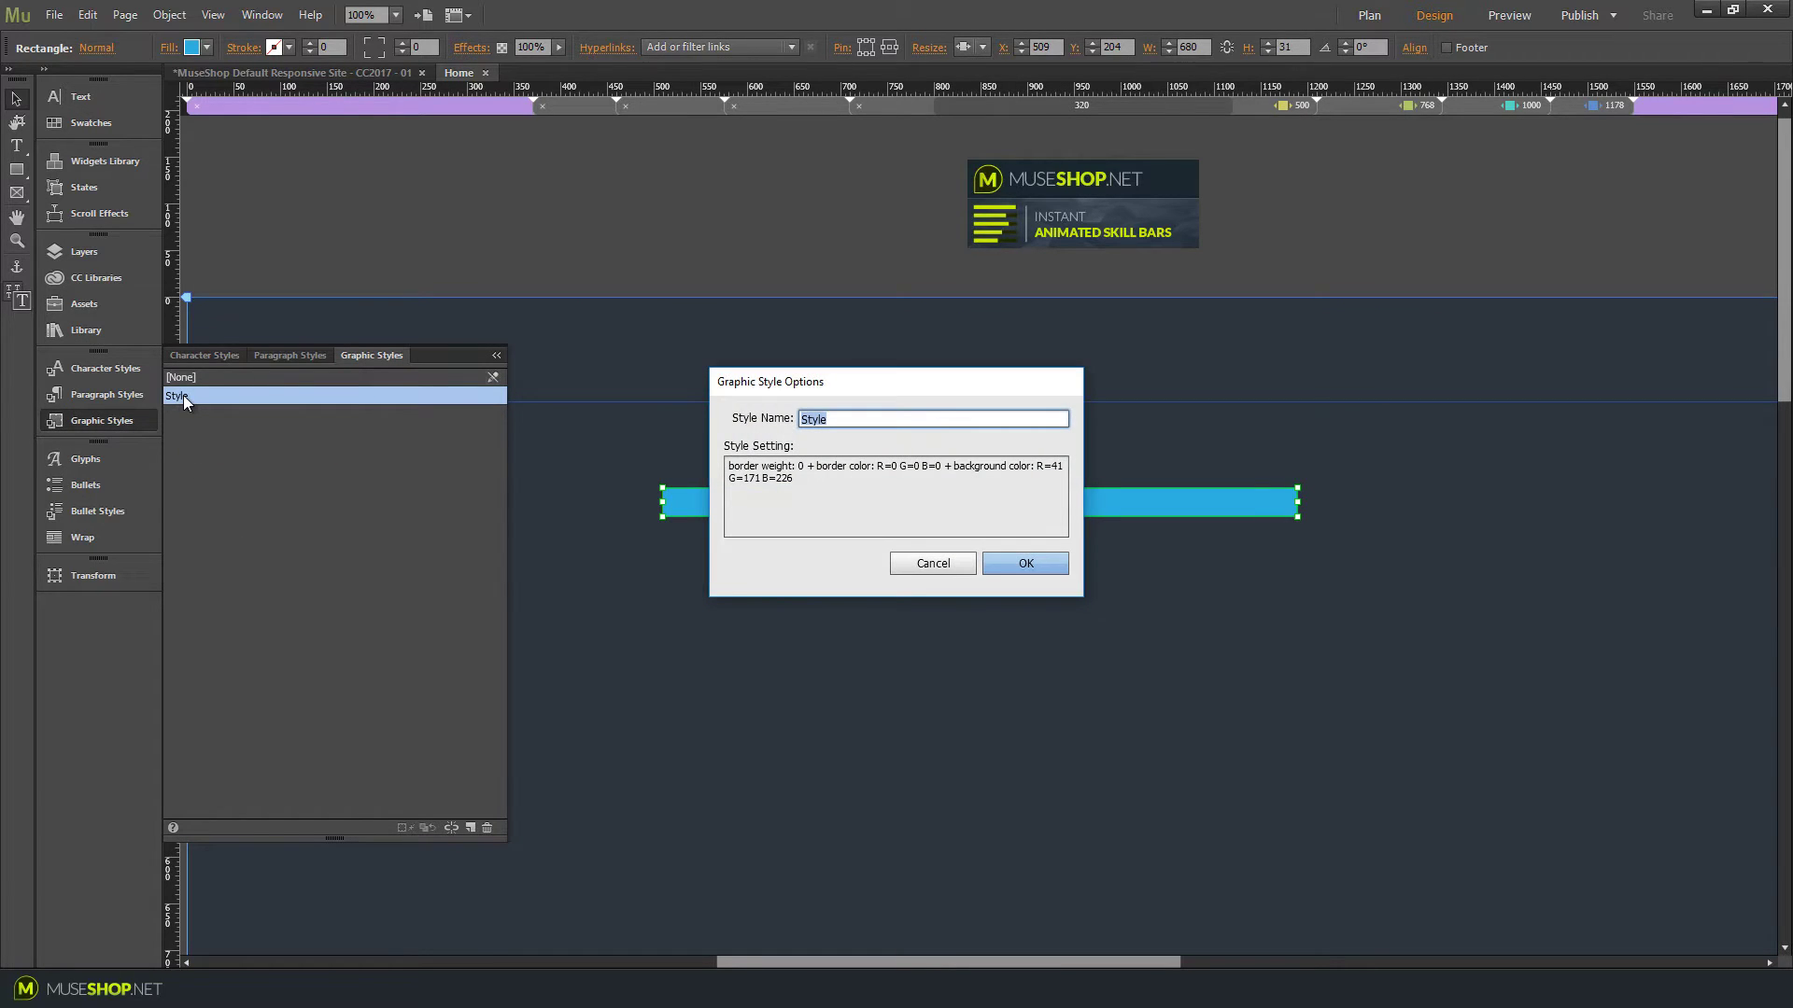
text(bar)
key(Return)
click(632, 328)
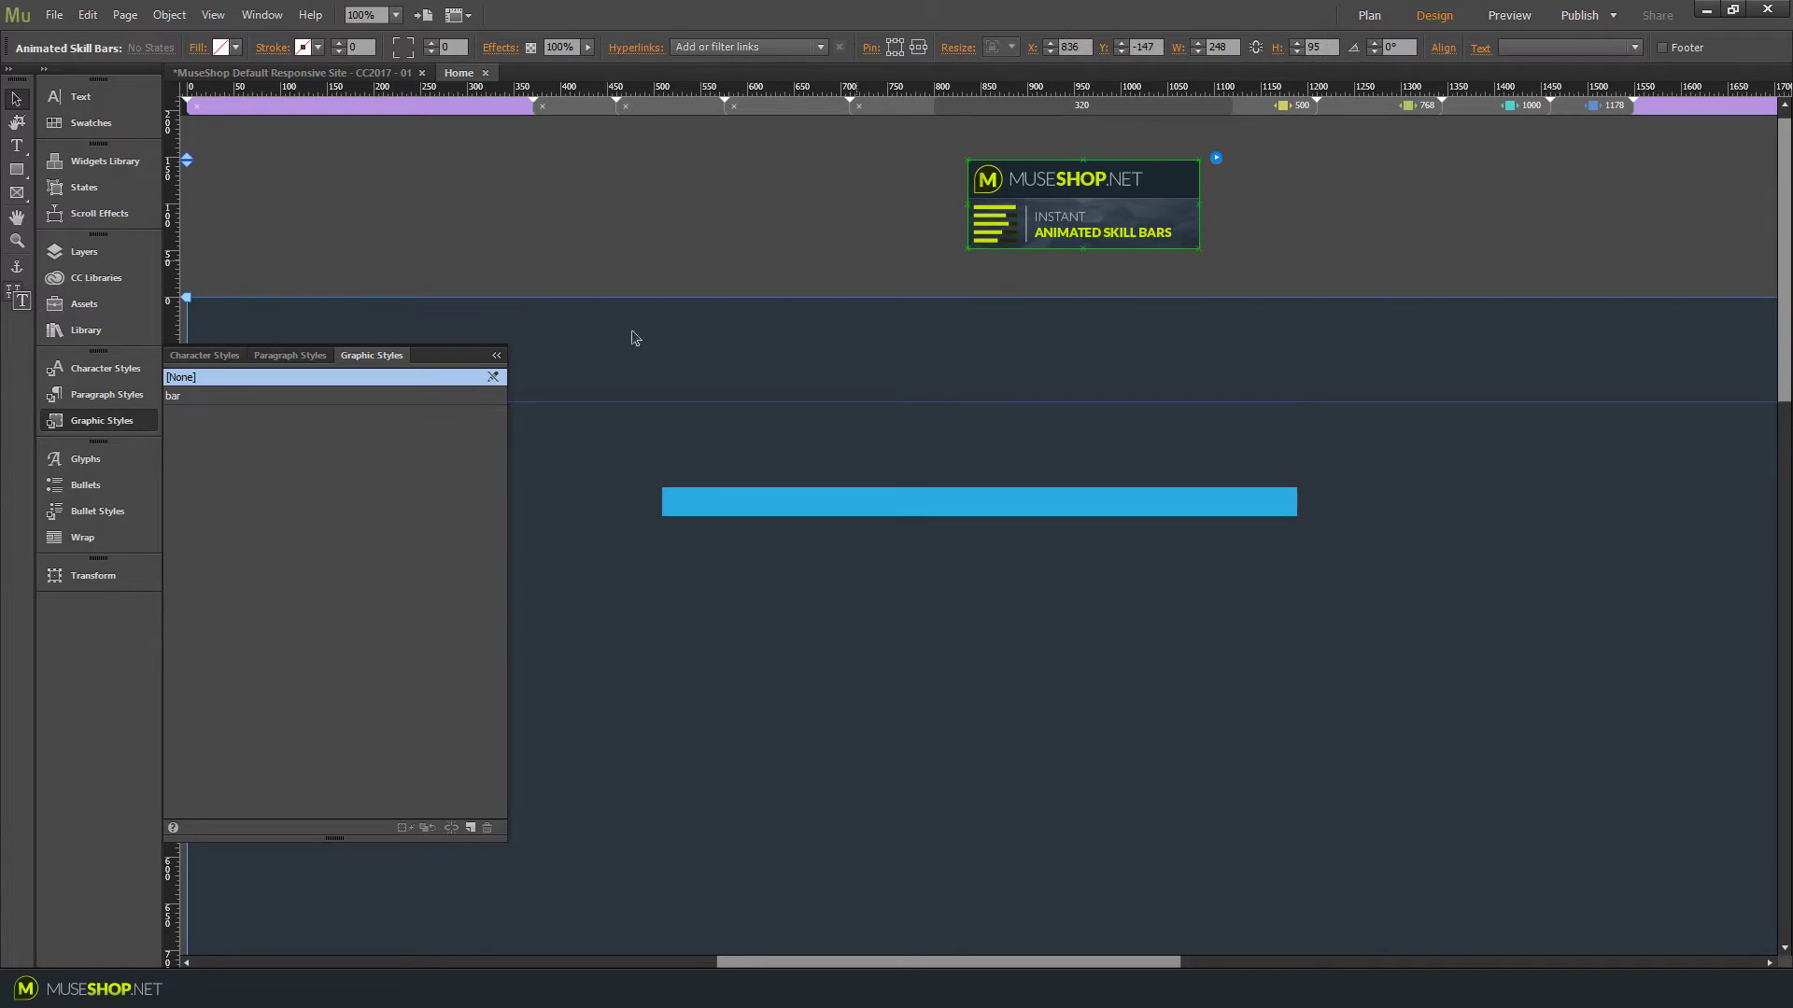
Step: Set the widget's Graphic Style Name to 'bar', keeping the default left-to-right bar type
click(1214, 158)
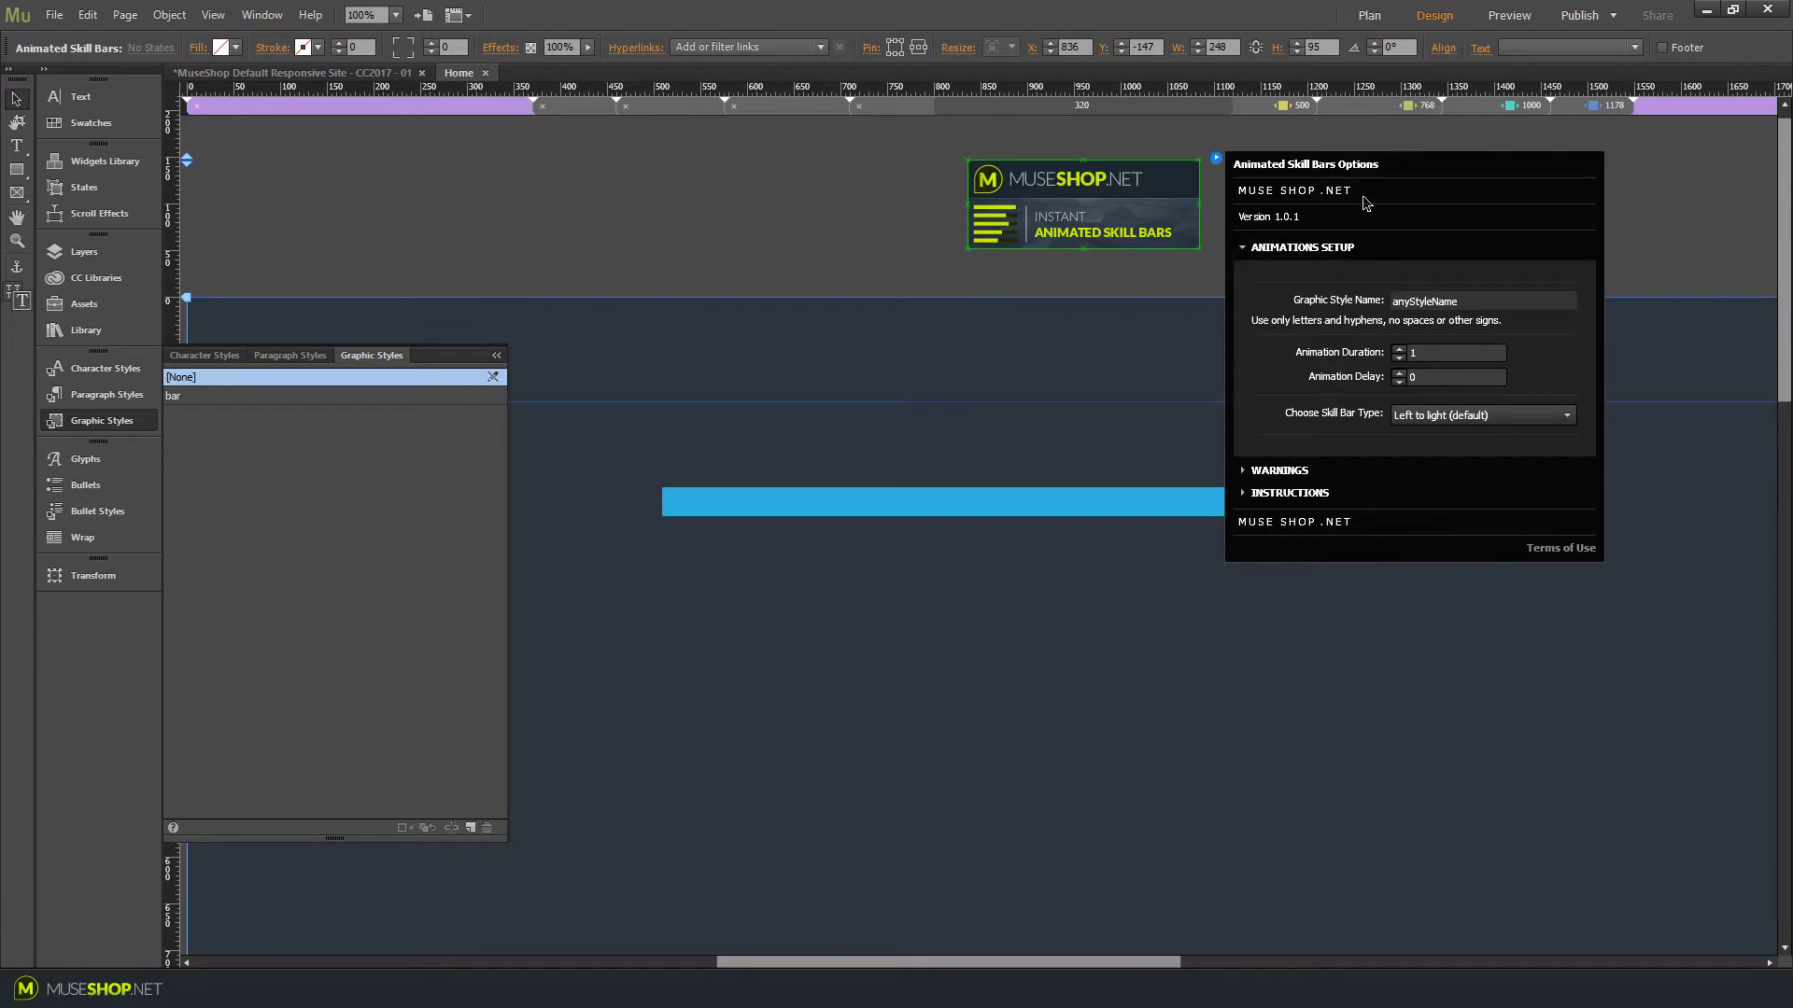
click(1468, 300)
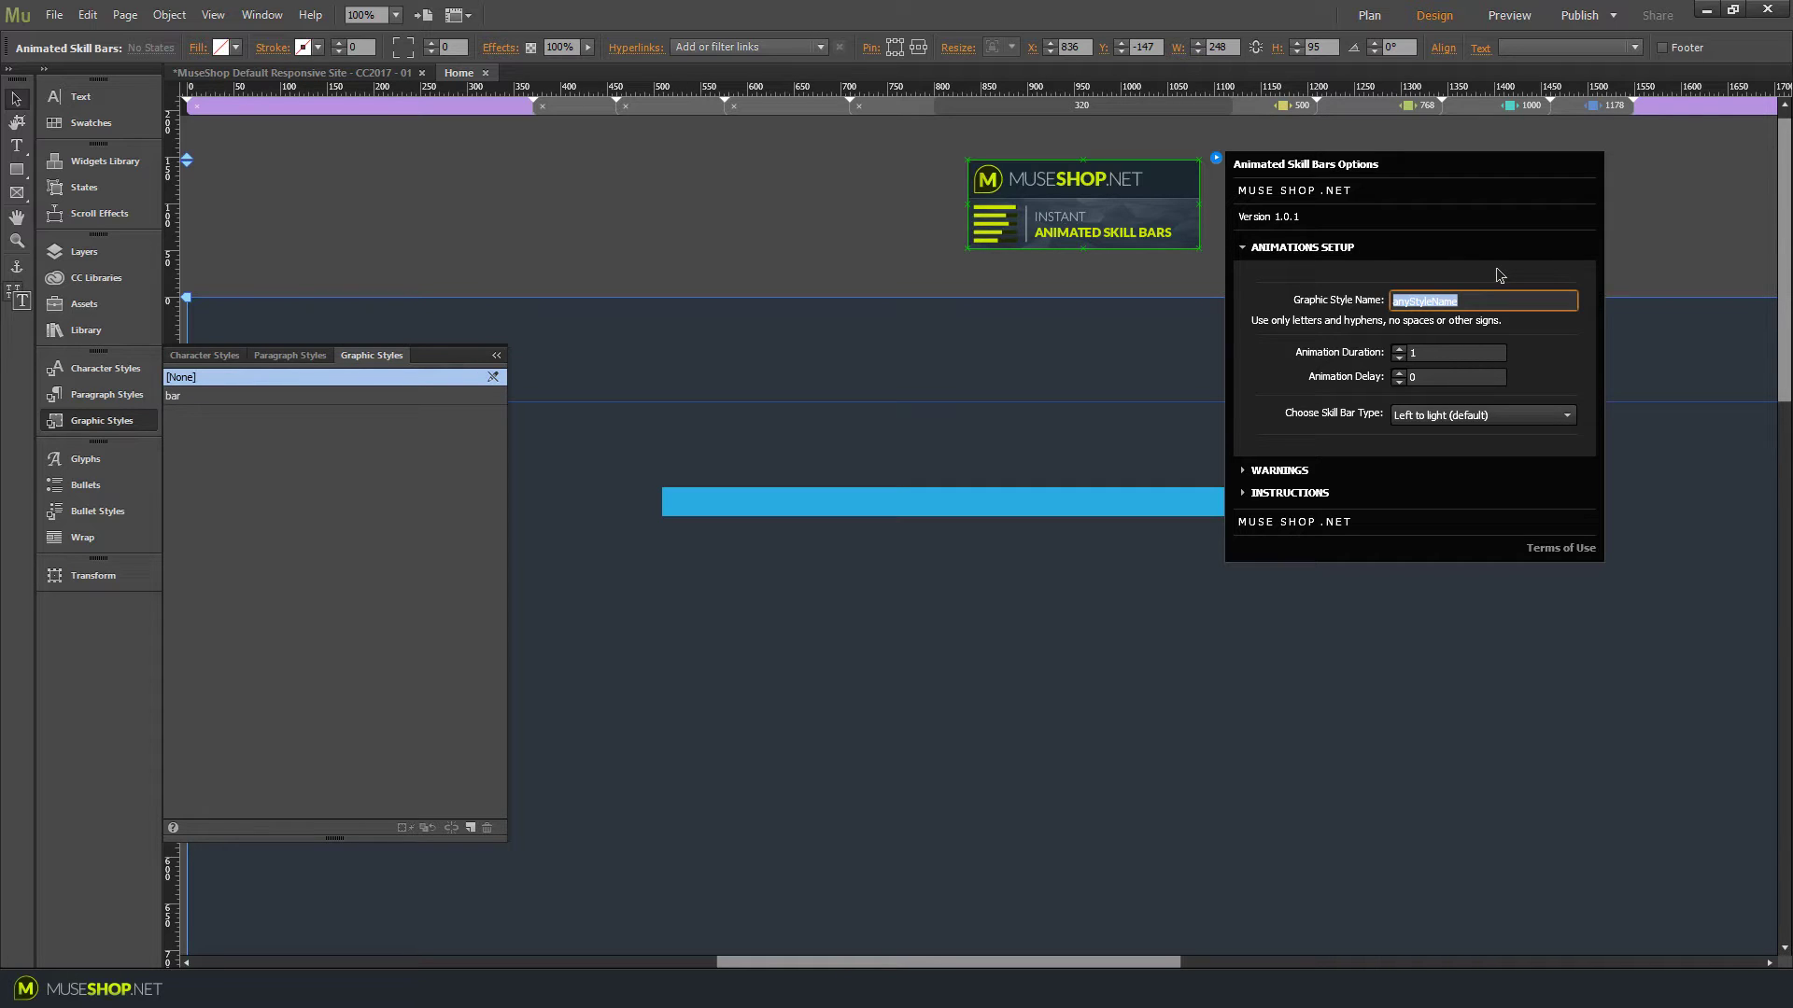
text(bar)
key(Return)
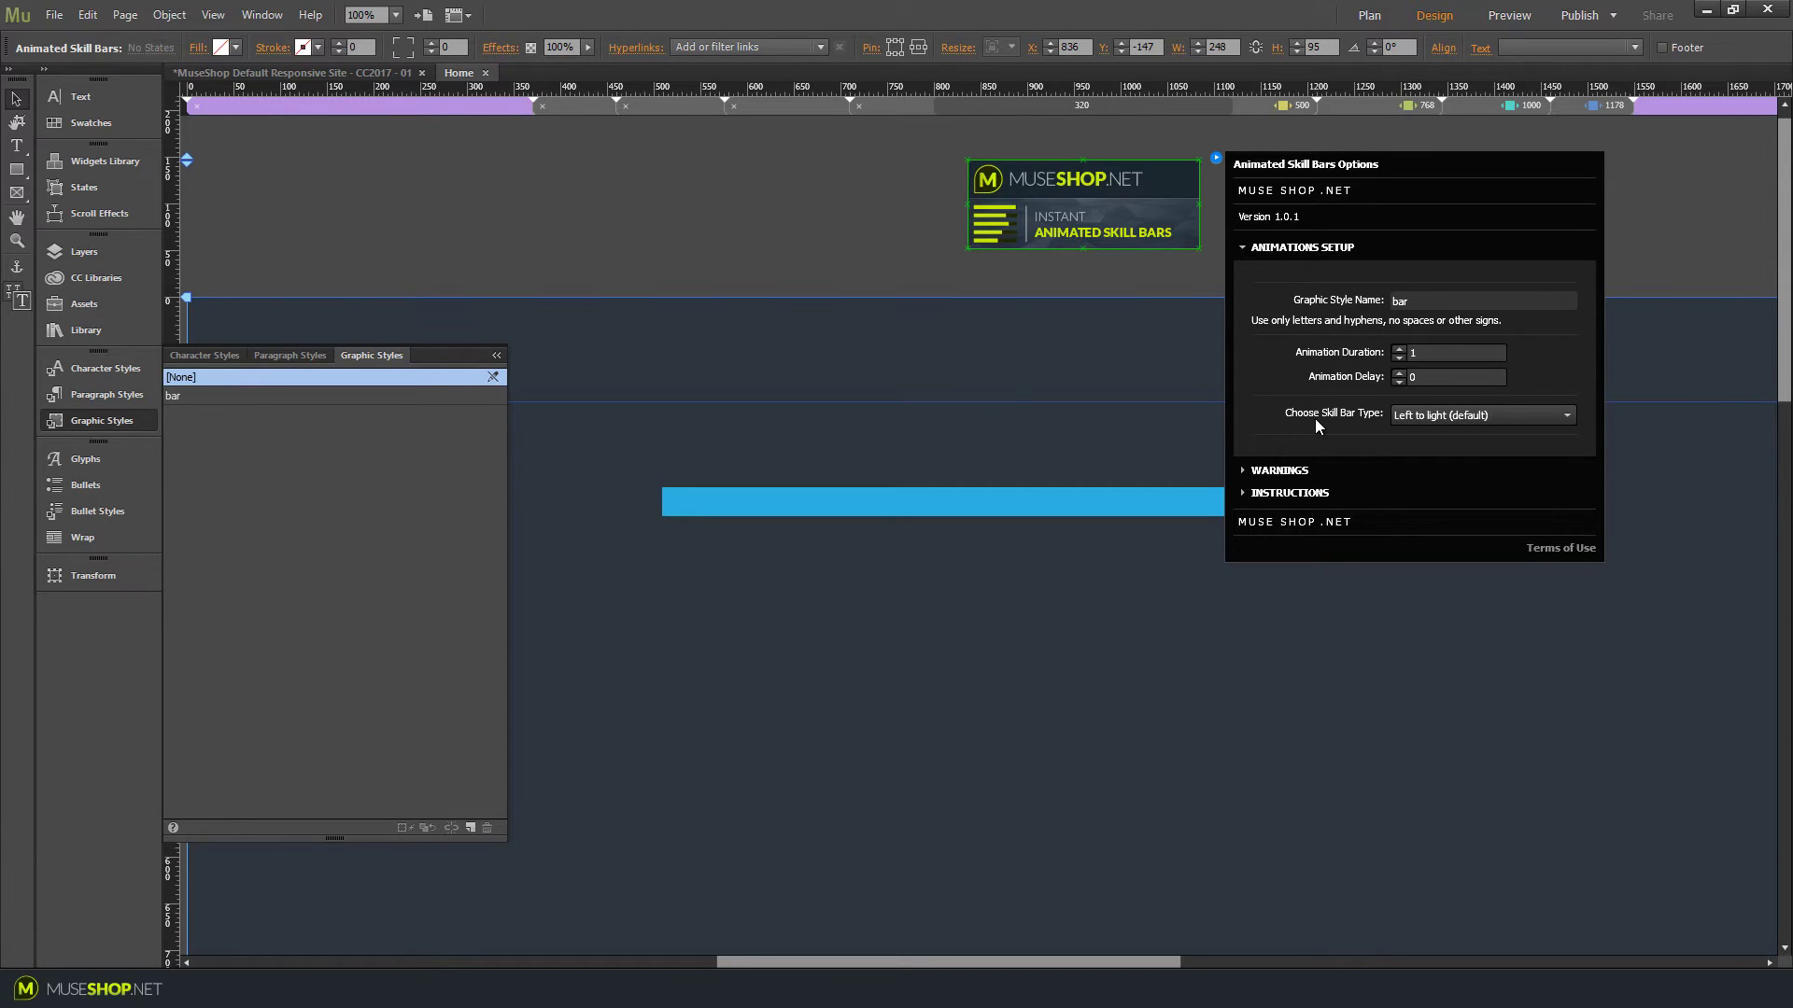
click(1485, 414)
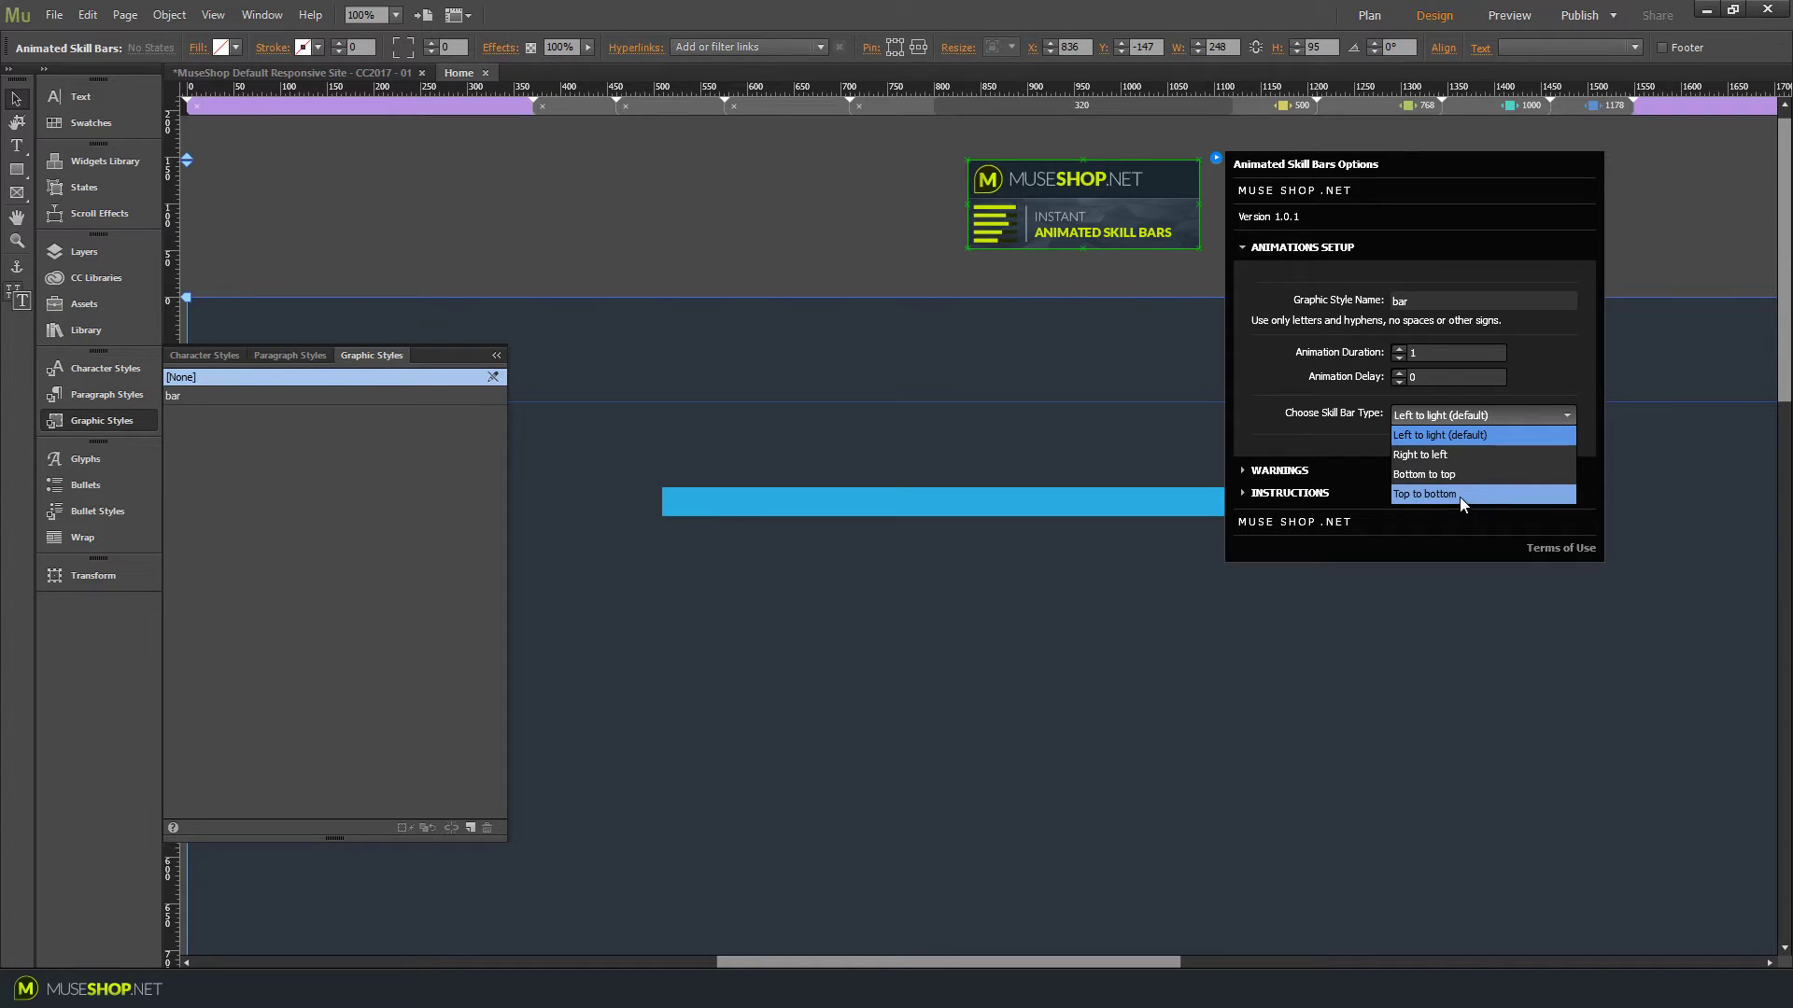
click(1375, 390)
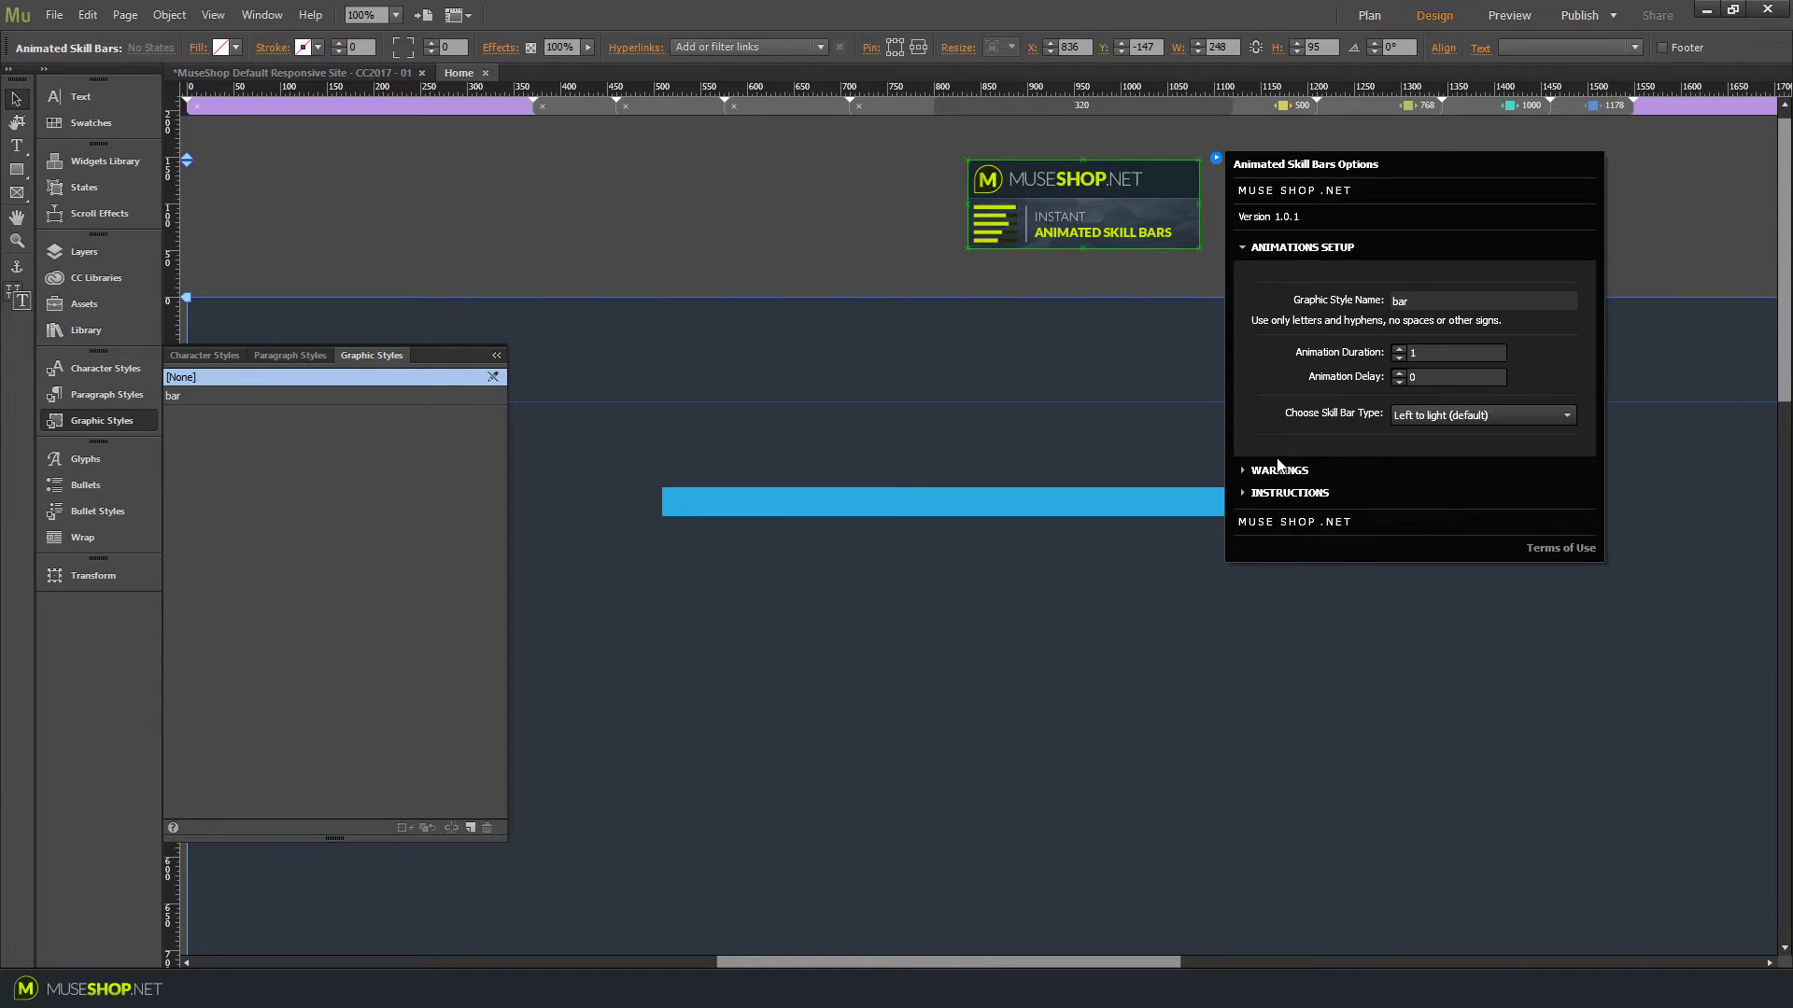
Step: Confirm the widget's Graphic Style Name still reads 'bar', then close its options and Graphic Styles
click(828, 230)
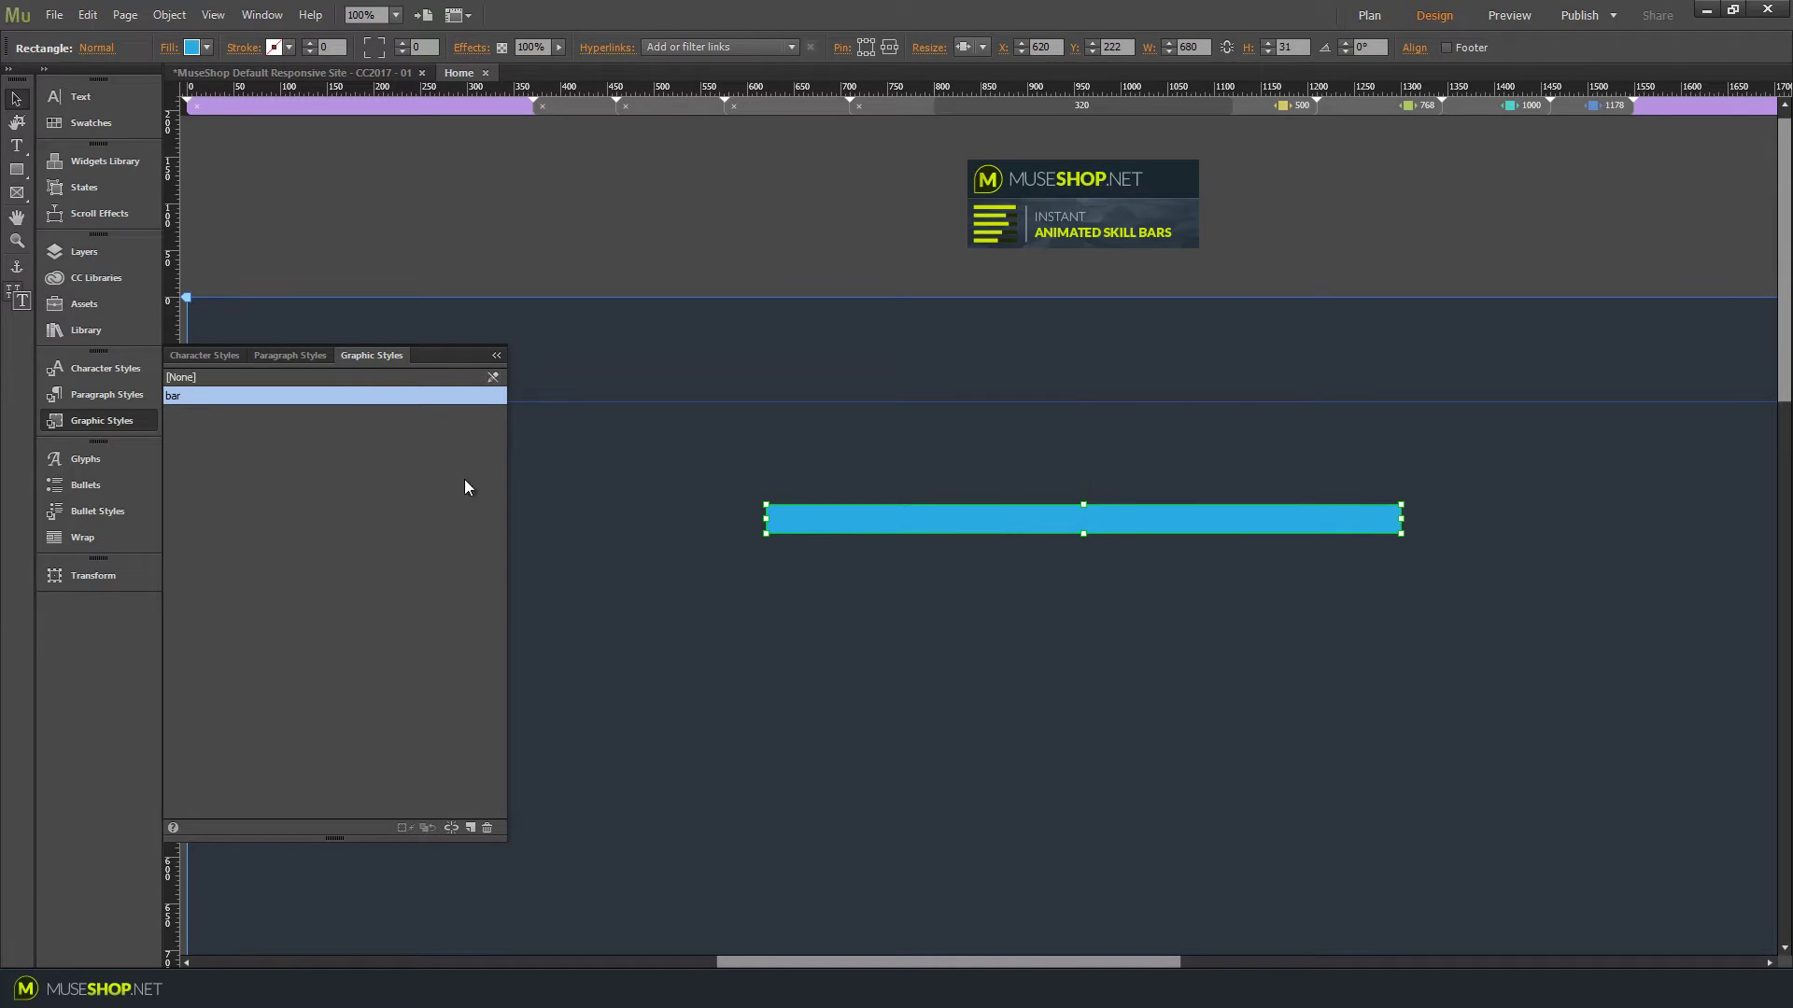
mouse_move(175, 399)
click(1186, 191)
click(1217, 159)
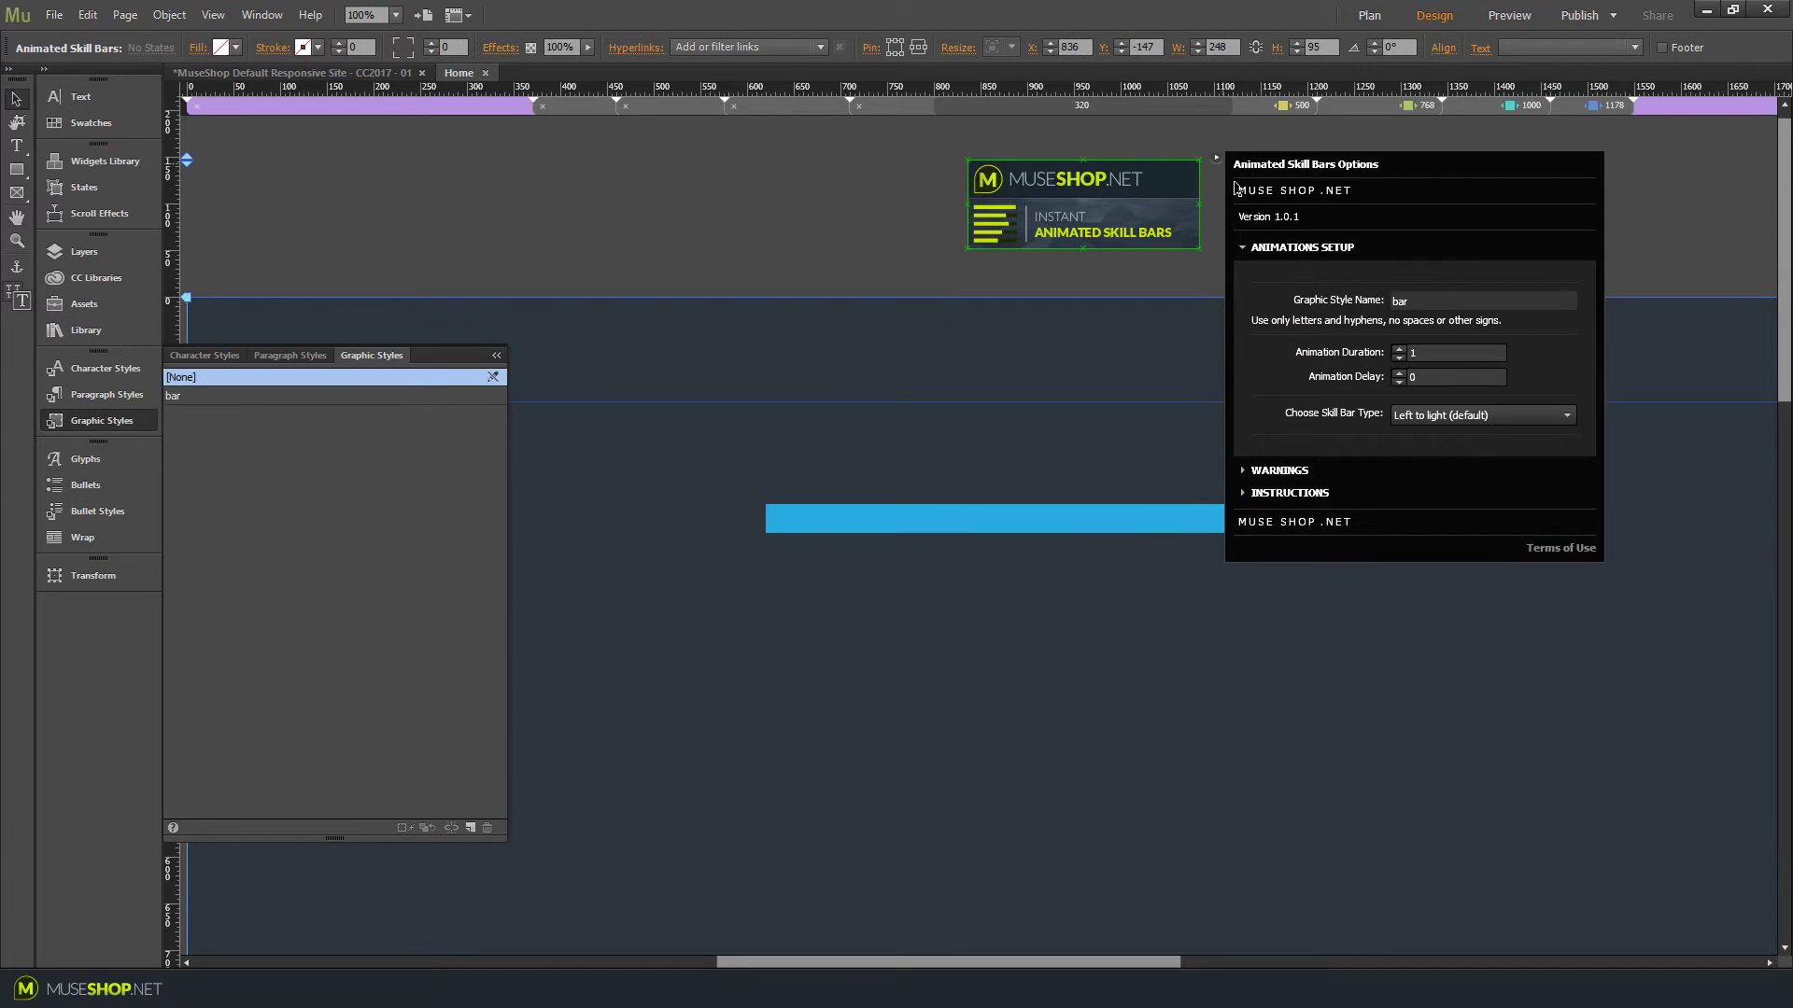
double_click(1423, 306)
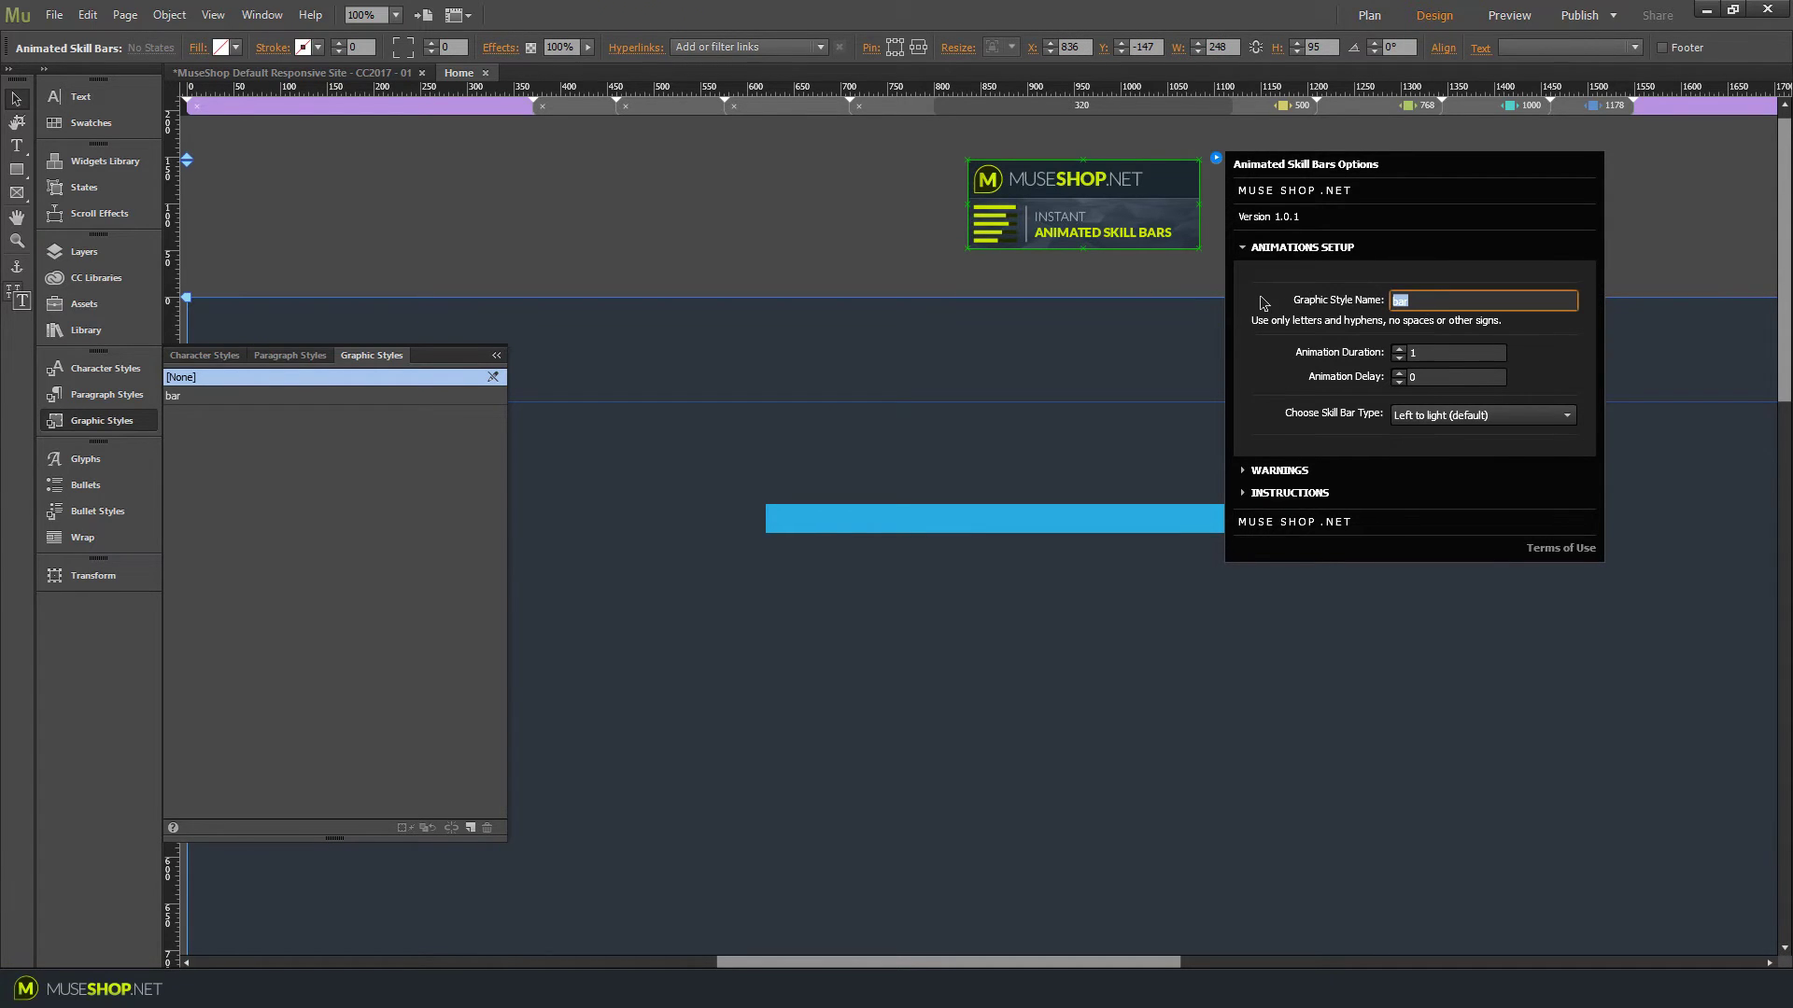
click(1424, 304)
click(1205, 448)
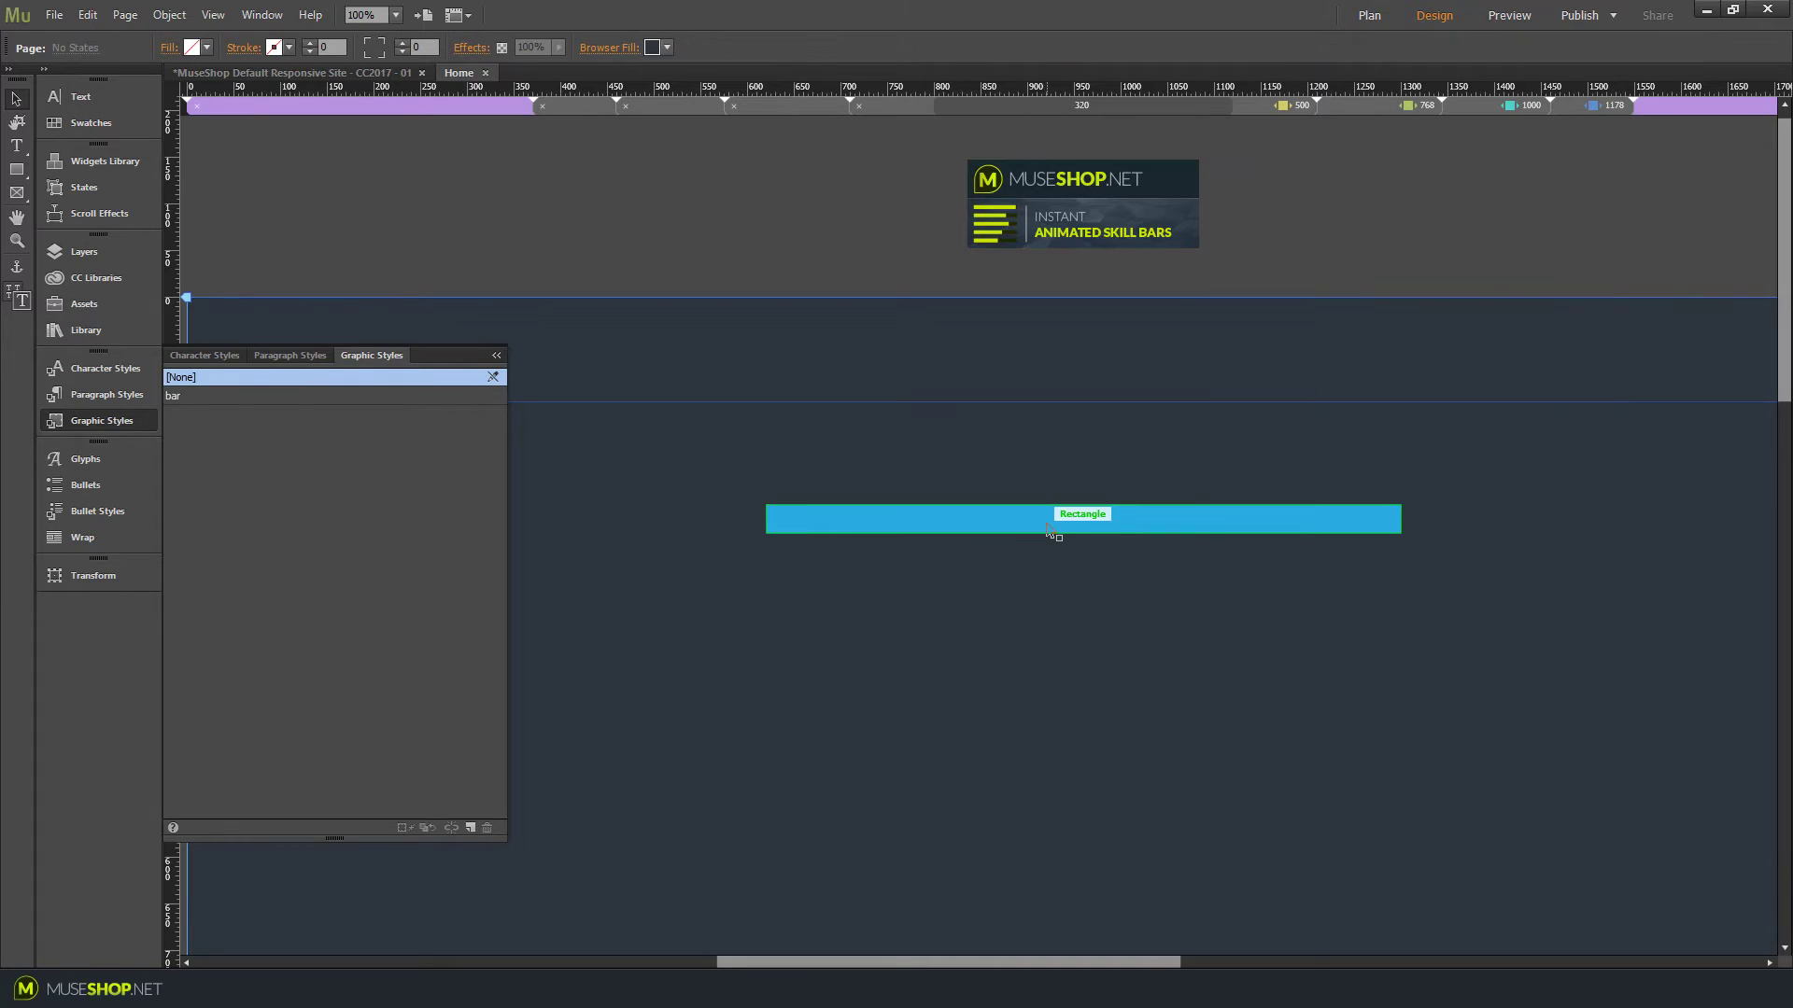
click(129, 418)
Step: Delete the blue rectangle and select Template - Bright - 01 - Full Width in the library
click(914, 520)
key(Delete)
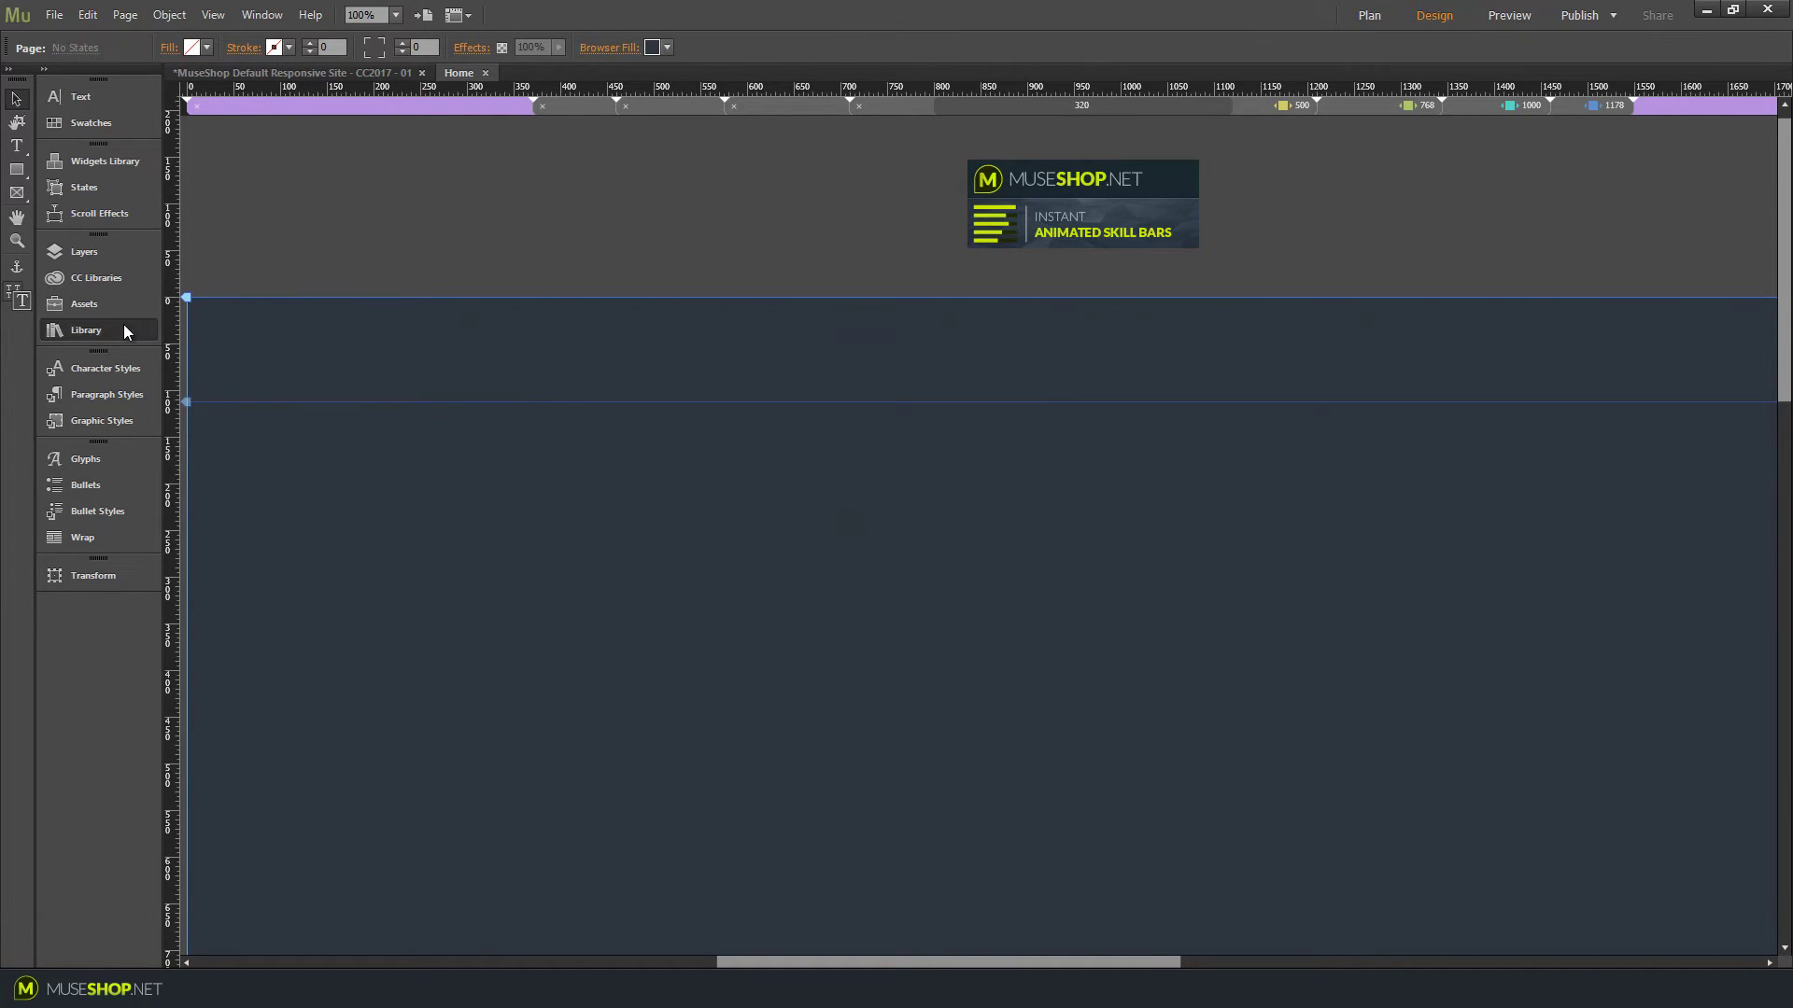
click(123, 325)
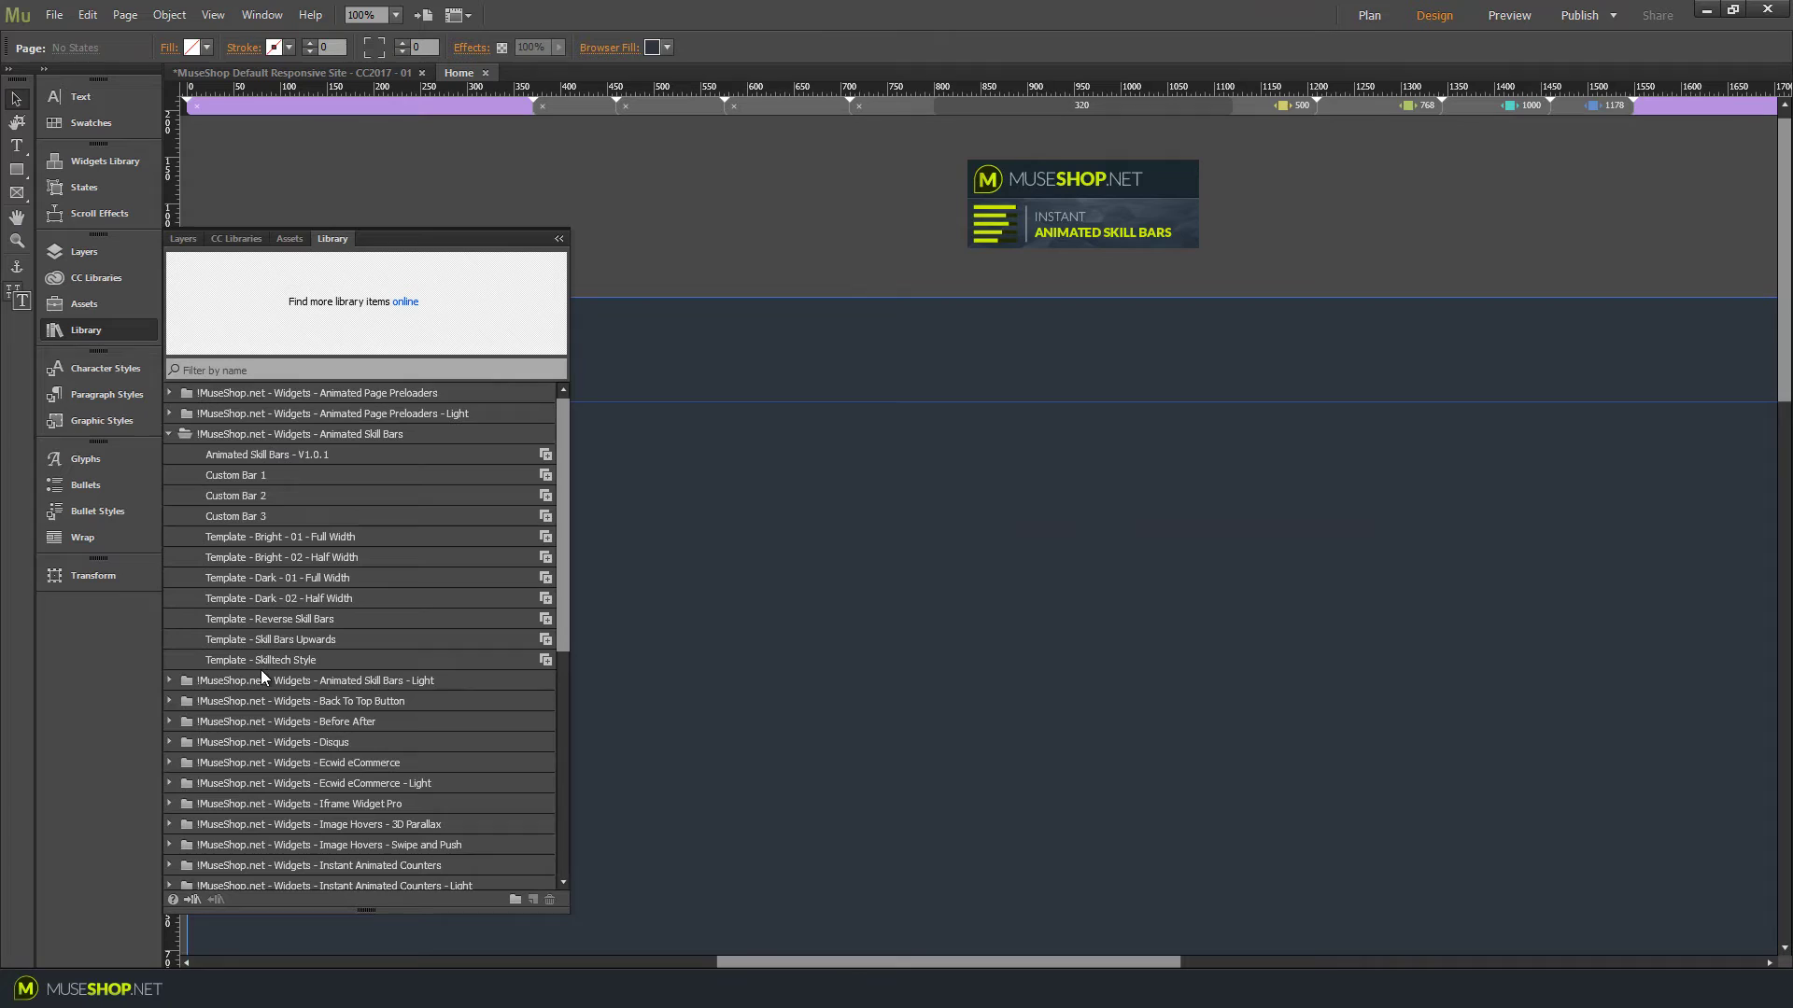
click(254, 476)
click(310, 540)
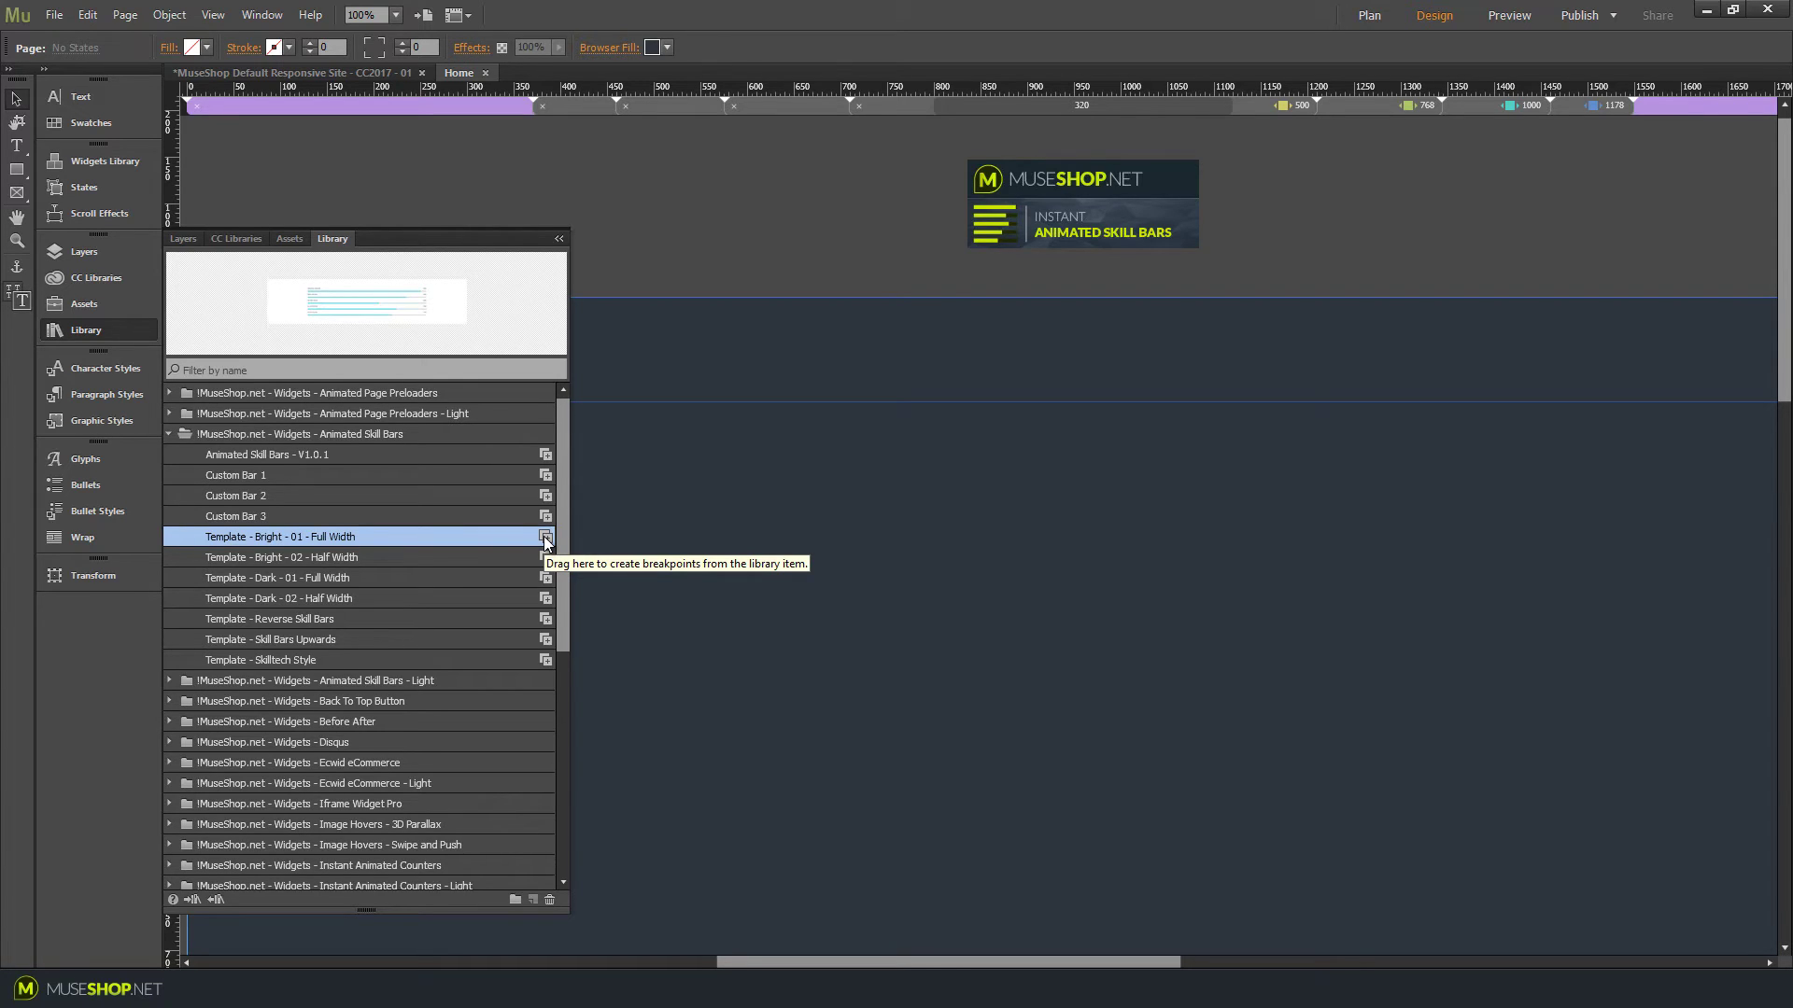
drag(833, 962, 910, 962)
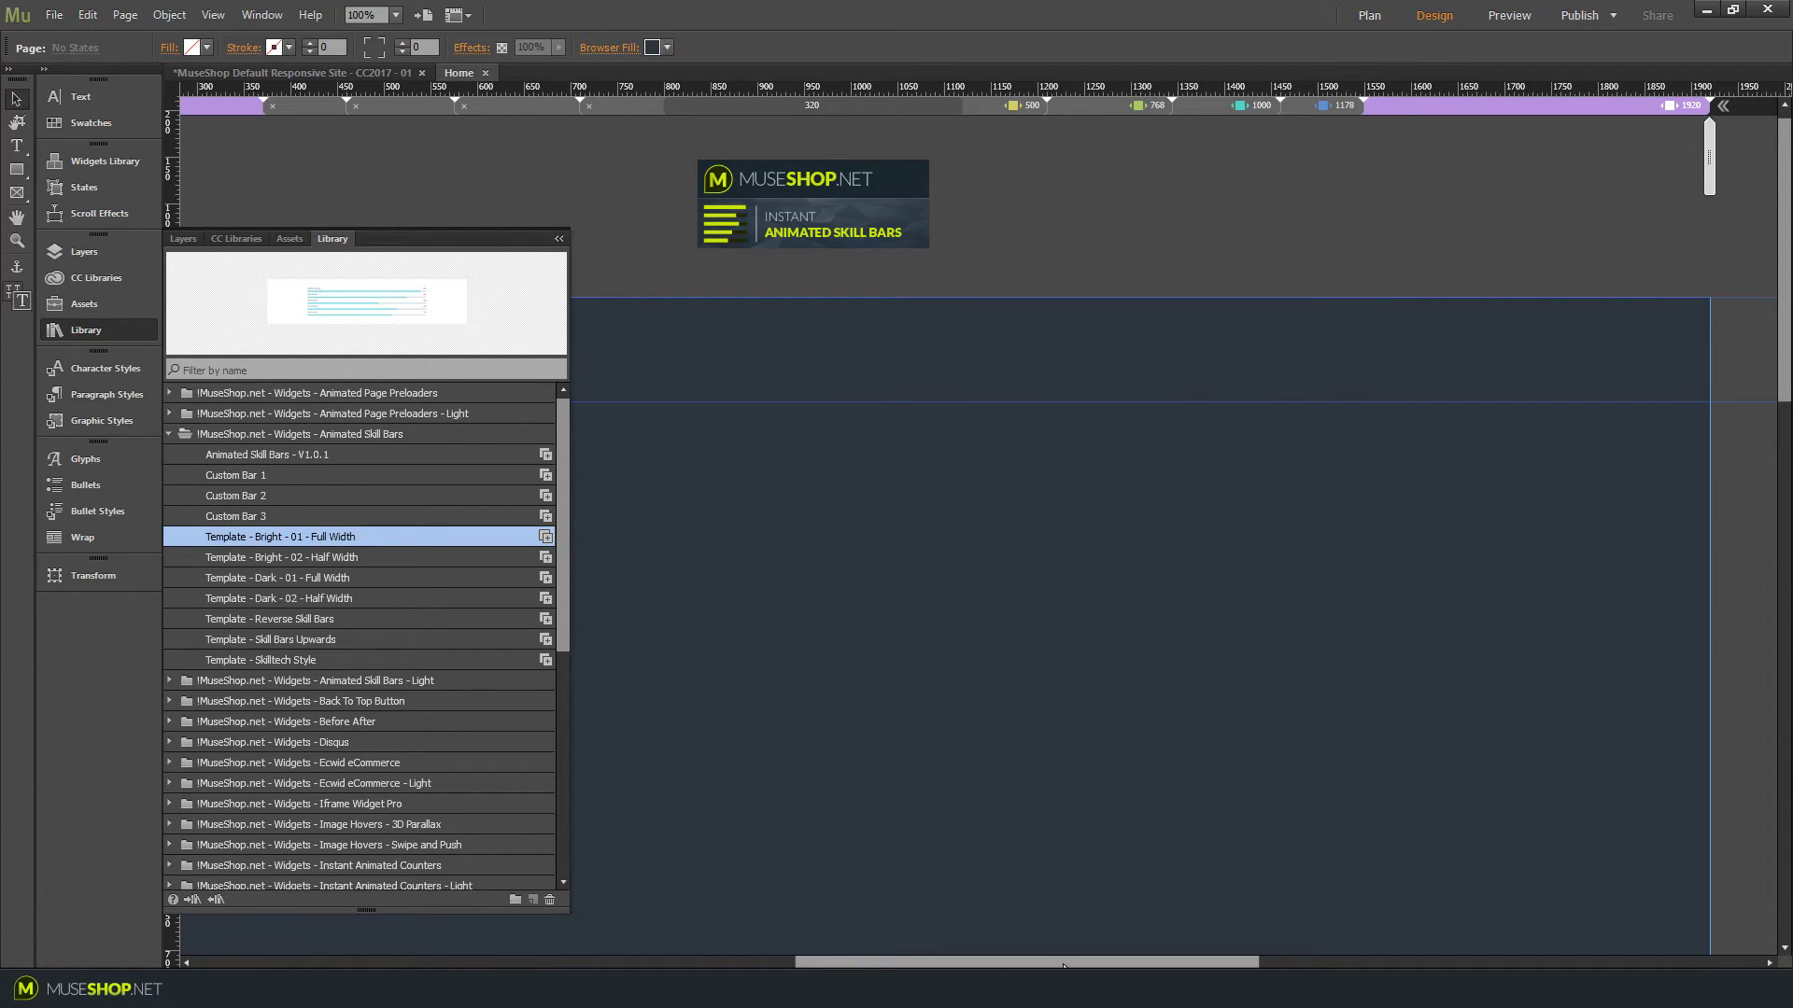
drag(1063, 965, 860, 929)
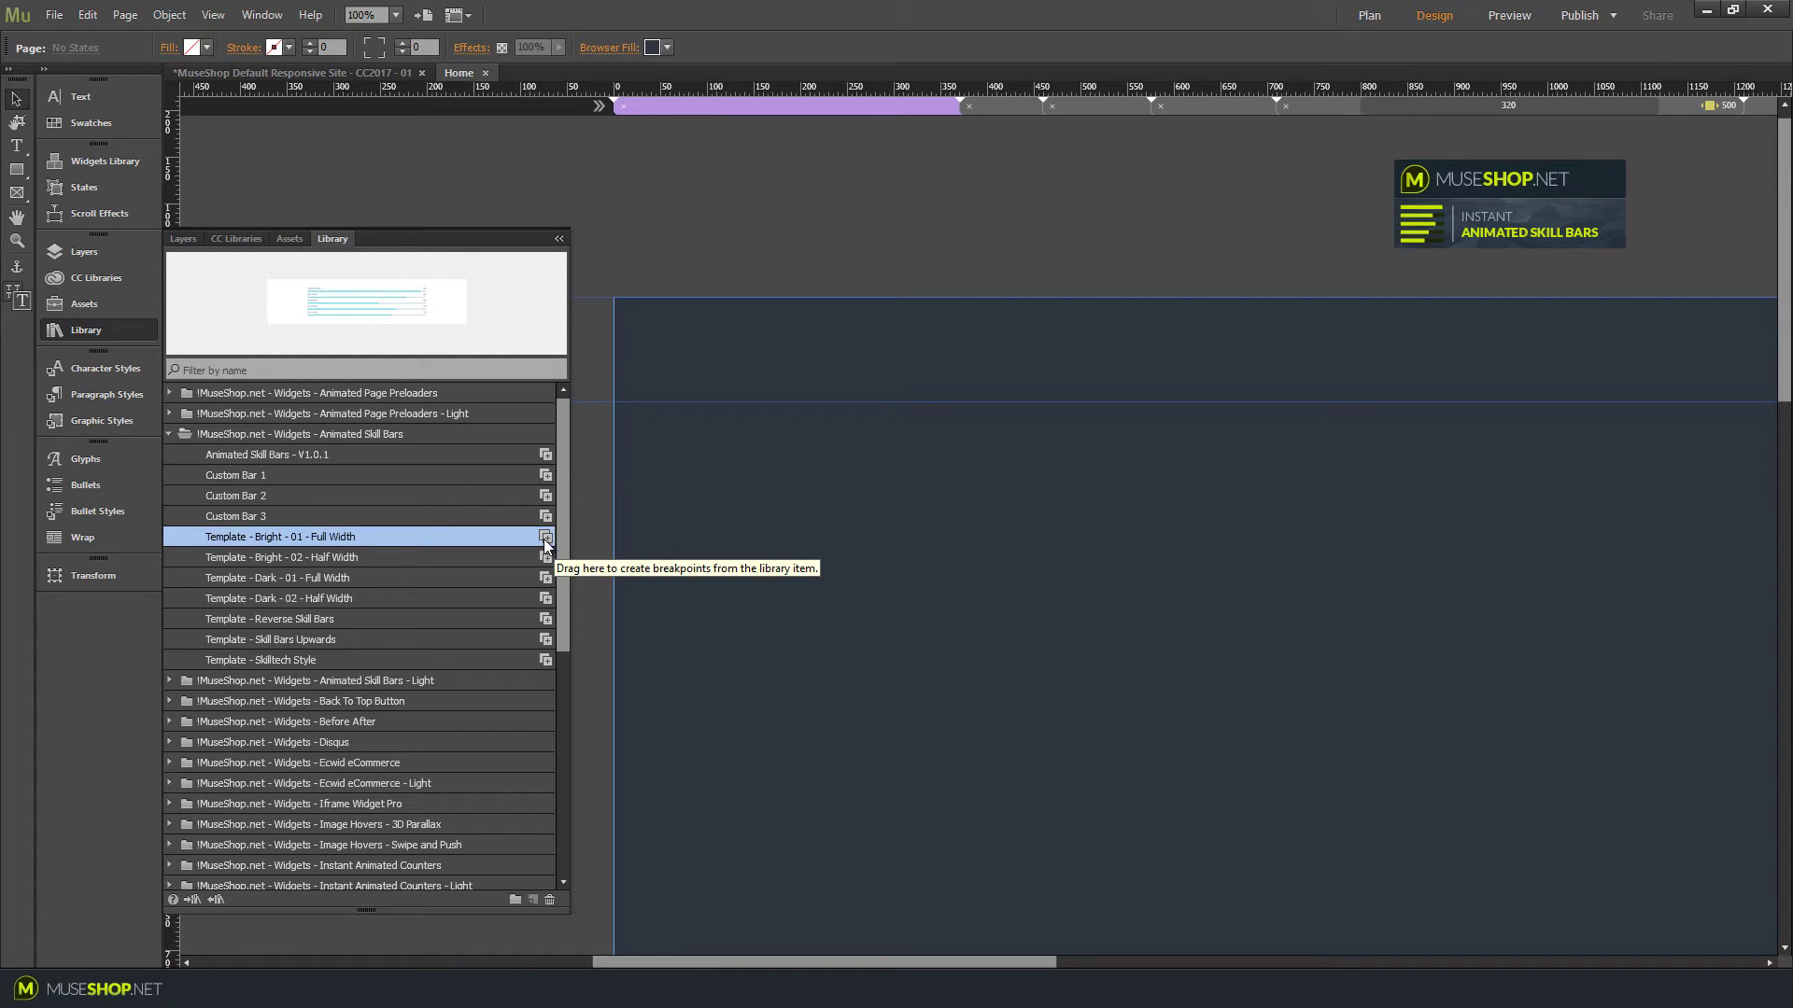
Step: Place the Bright 01 Full Width template, showing five bars at 95%, 83%, 60%, 75% and 71%
drag(545, 541, 614, 489)
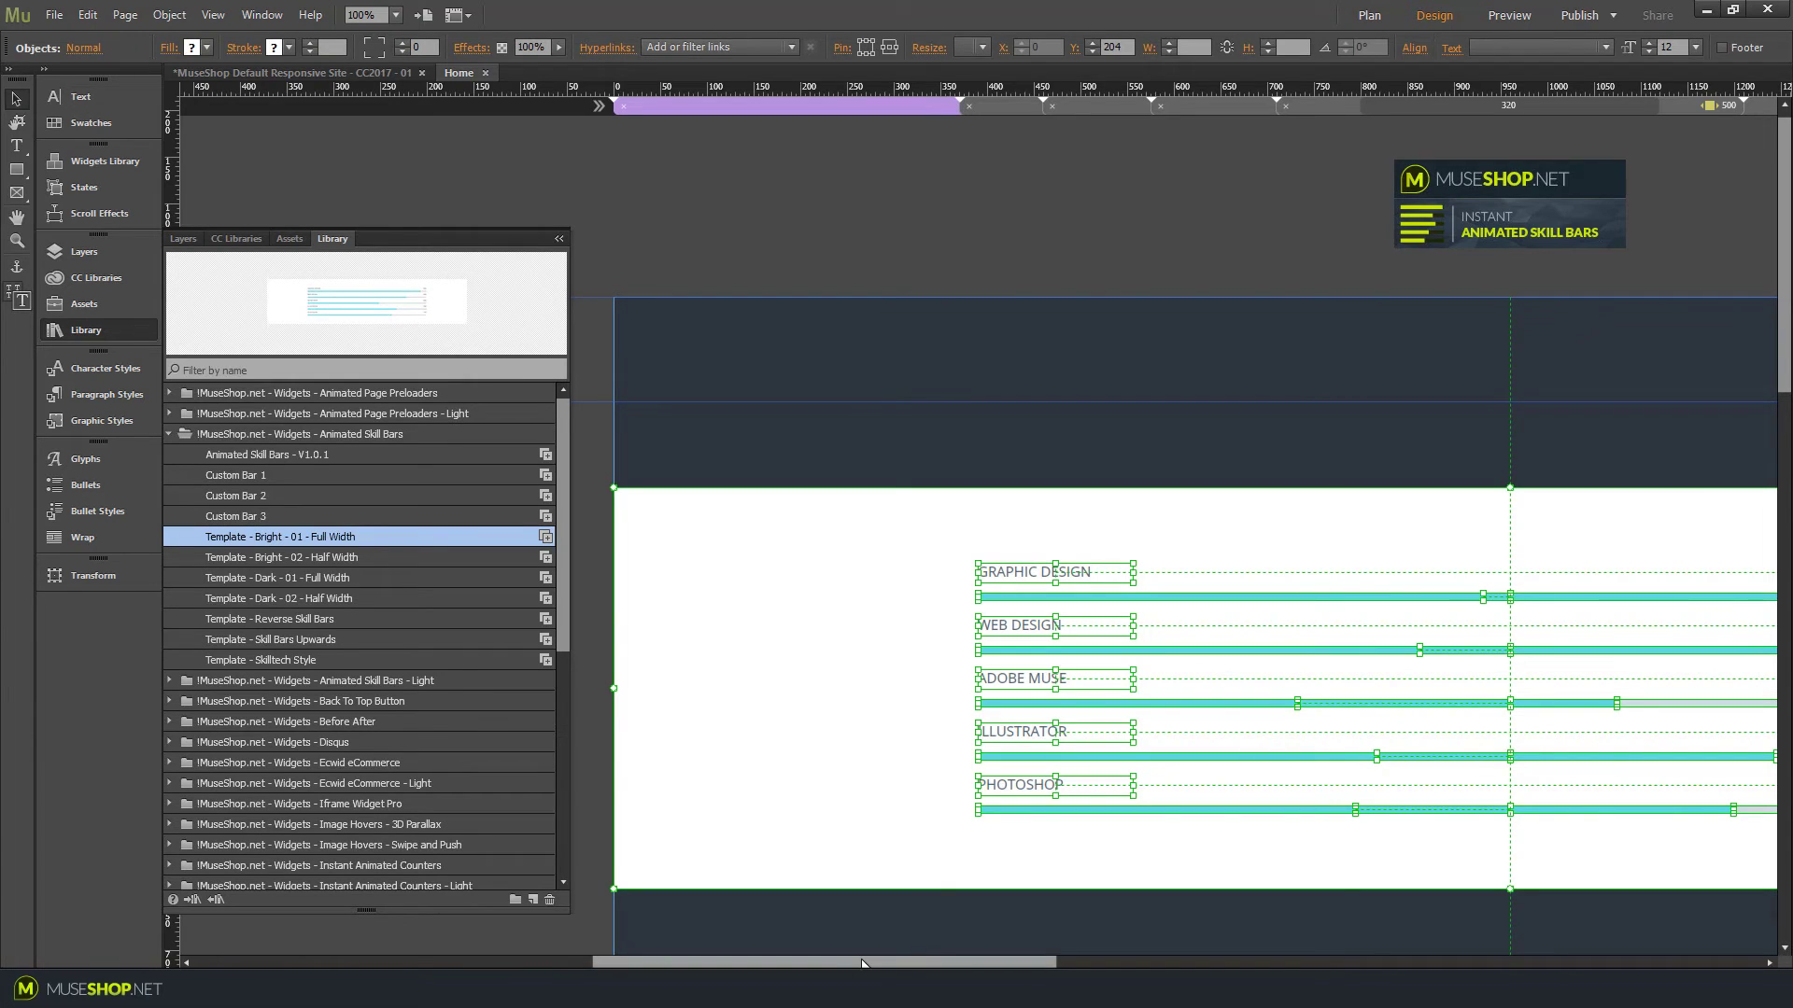
drag(862, 963, 1042, 963)
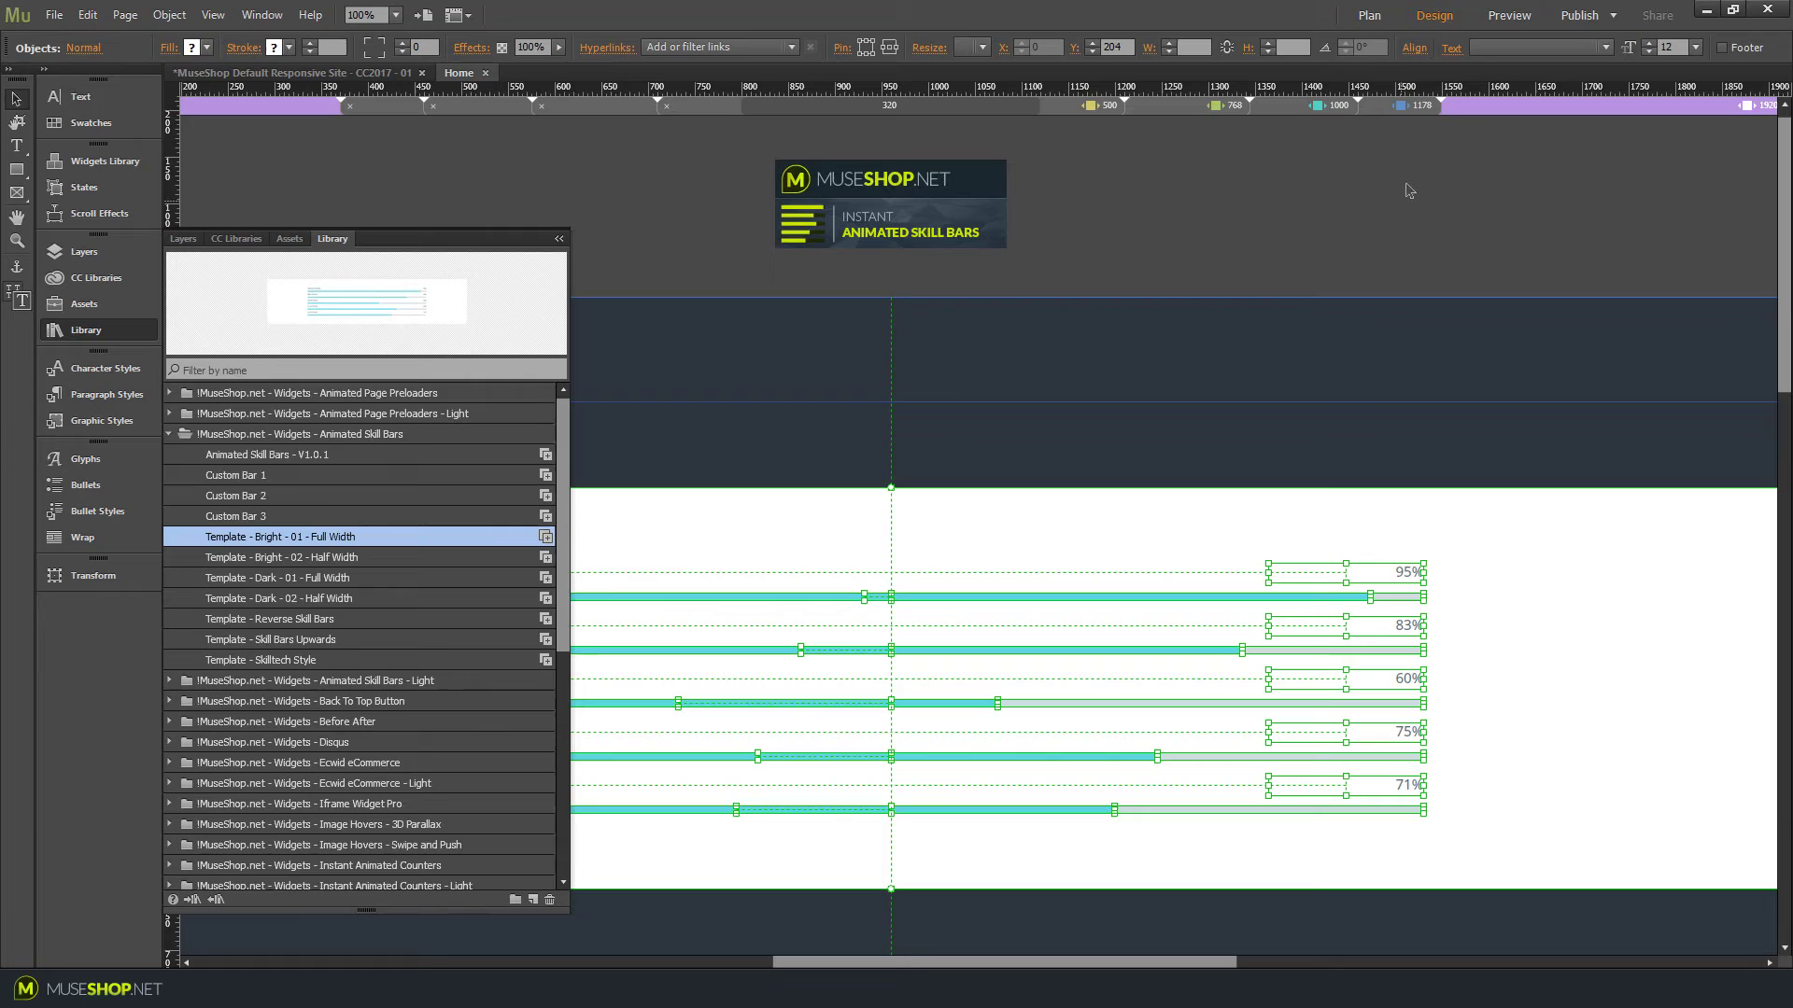
click(1307, 262)
Step: Delete the unwanted new breakpoint and return to the full-width layout
key(z)
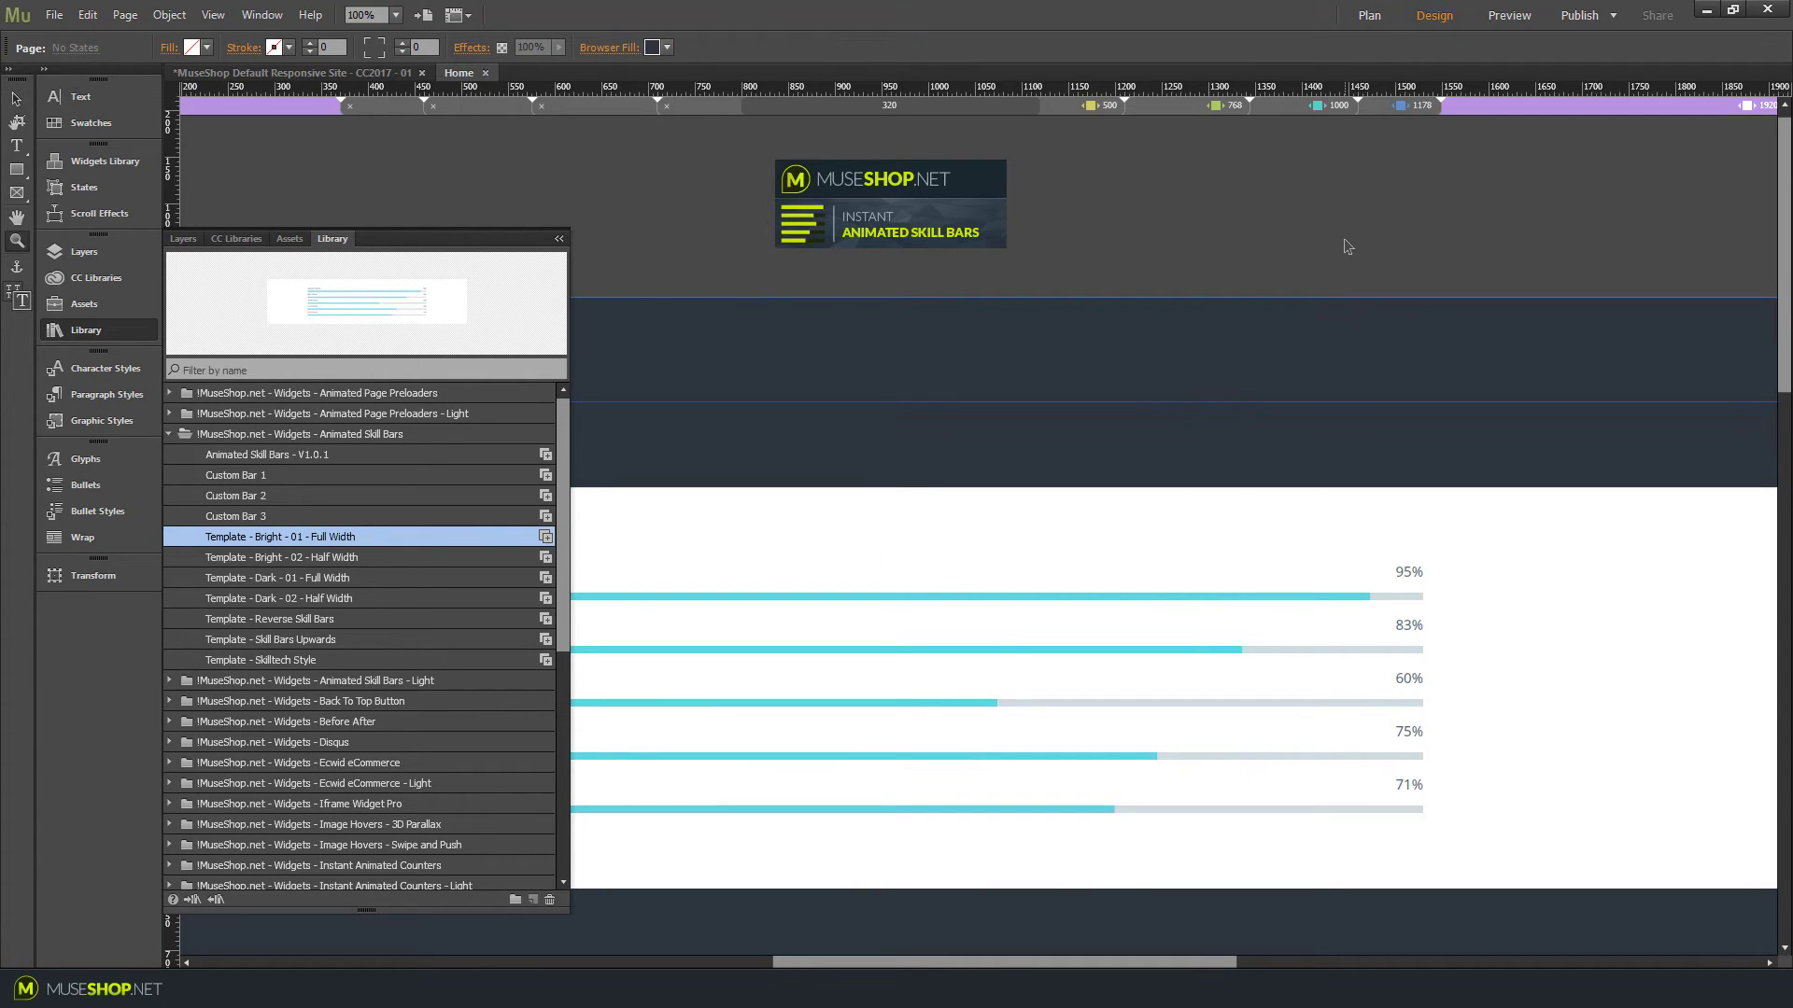
click(1006, 108)
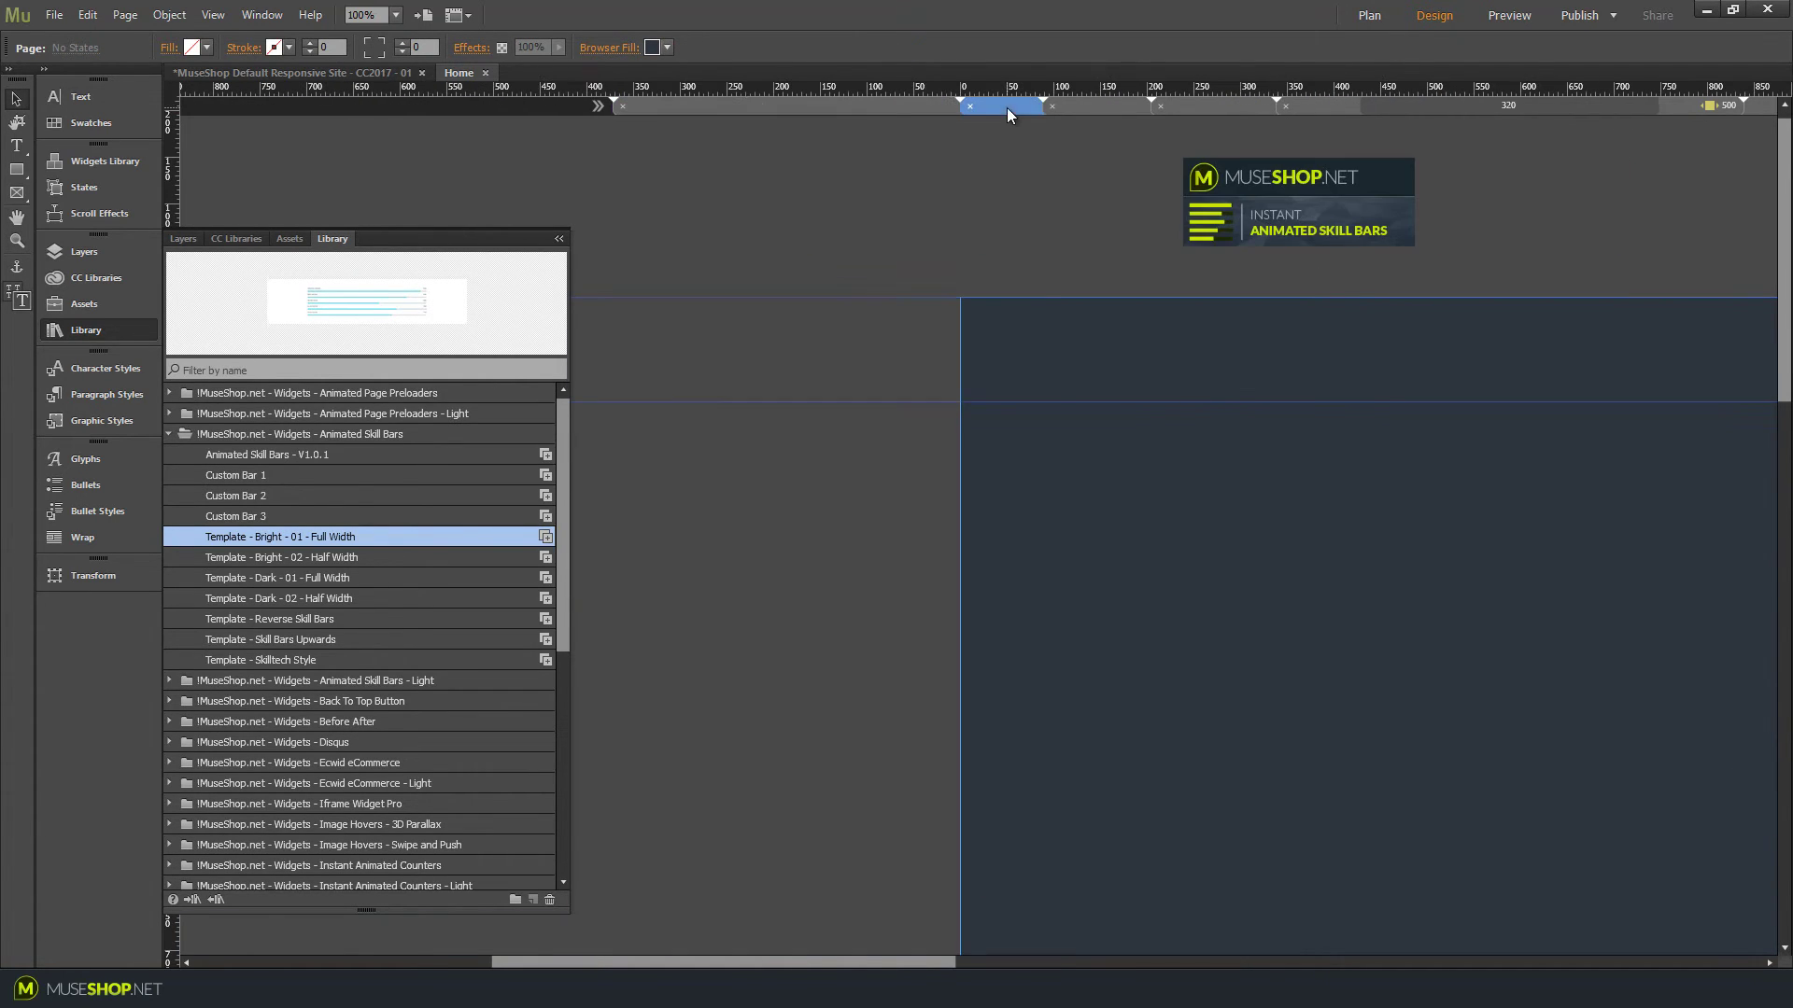
right_click(1004, 105)
click(1080, 162)
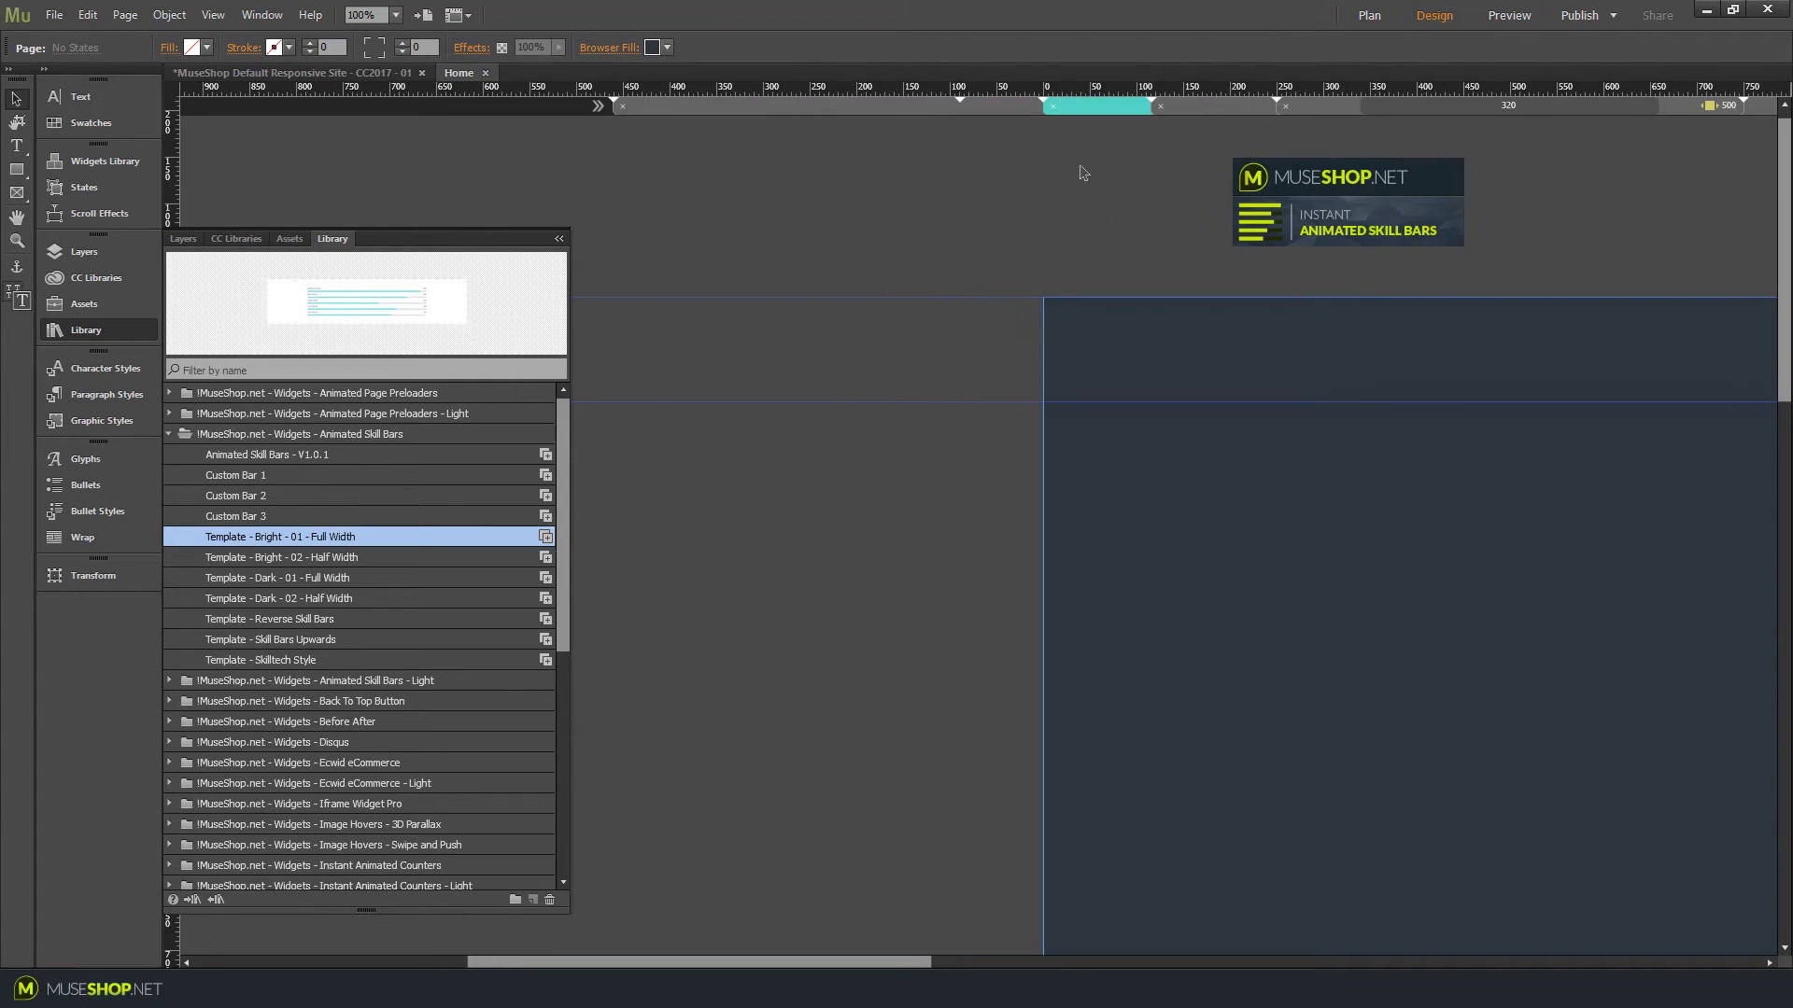
click(793, 105)
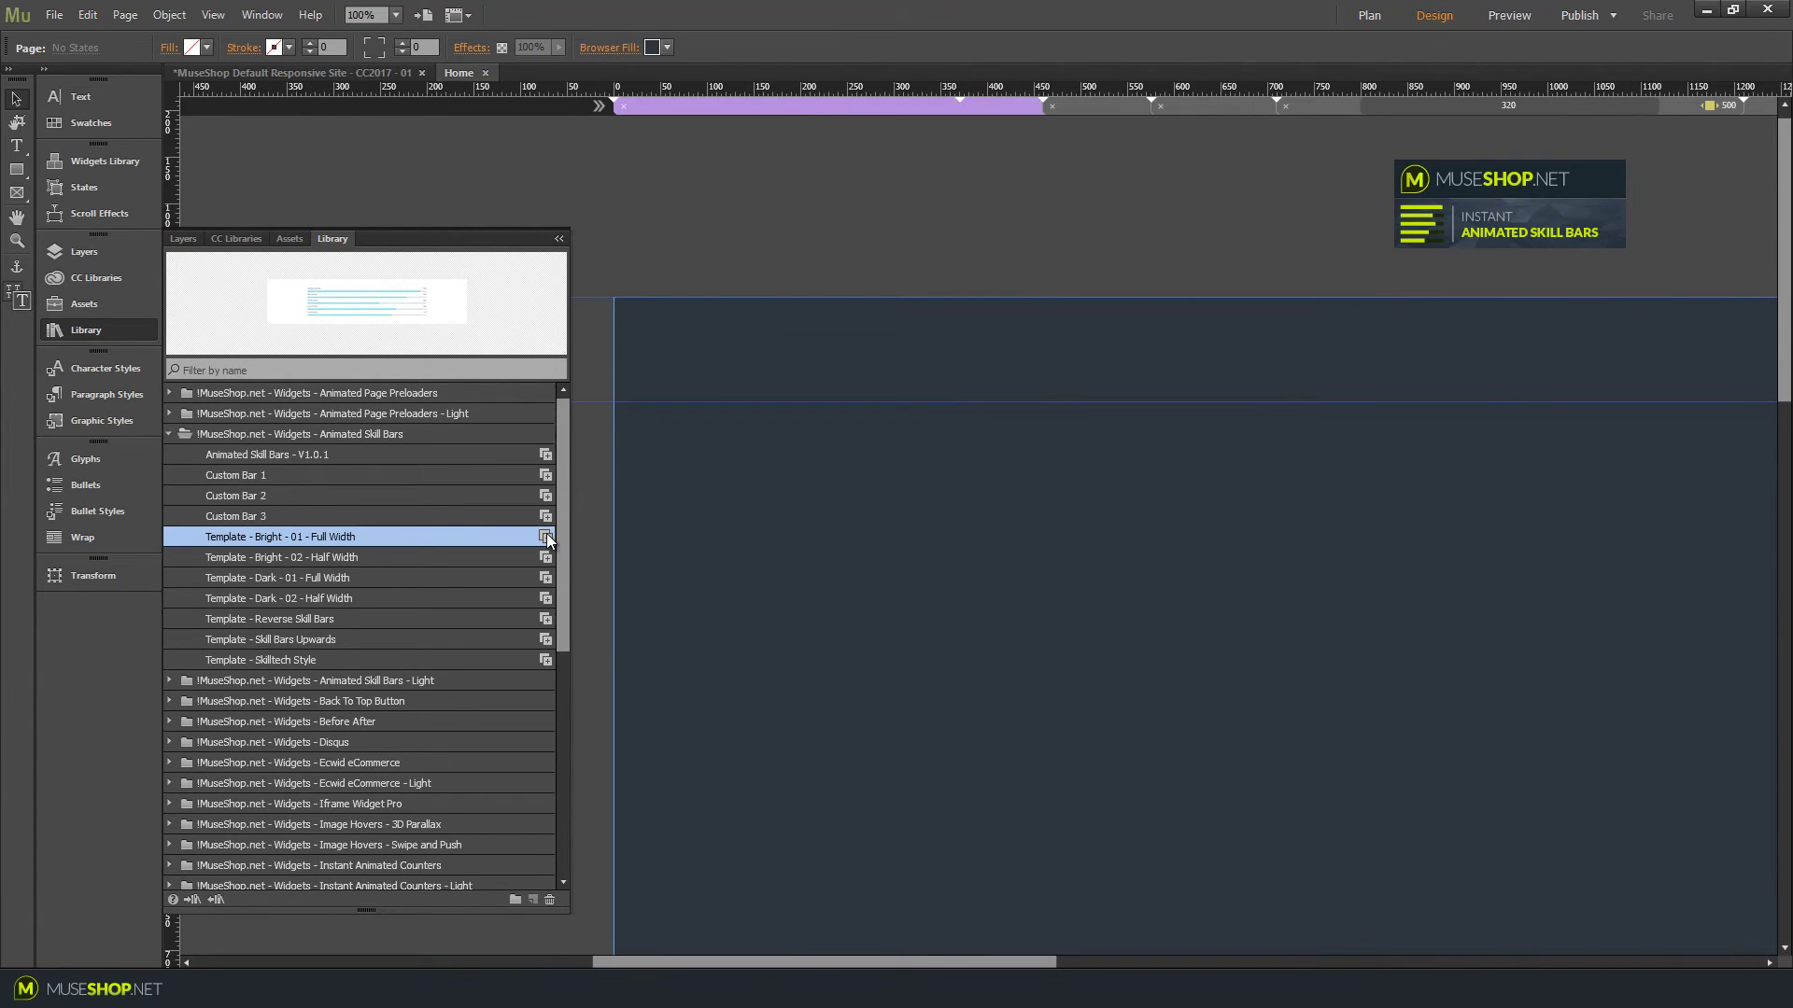
Step: Place the full-width skill bars template again and confirm its bars use skillBarNormal
drag(546, 538, 613, 551)
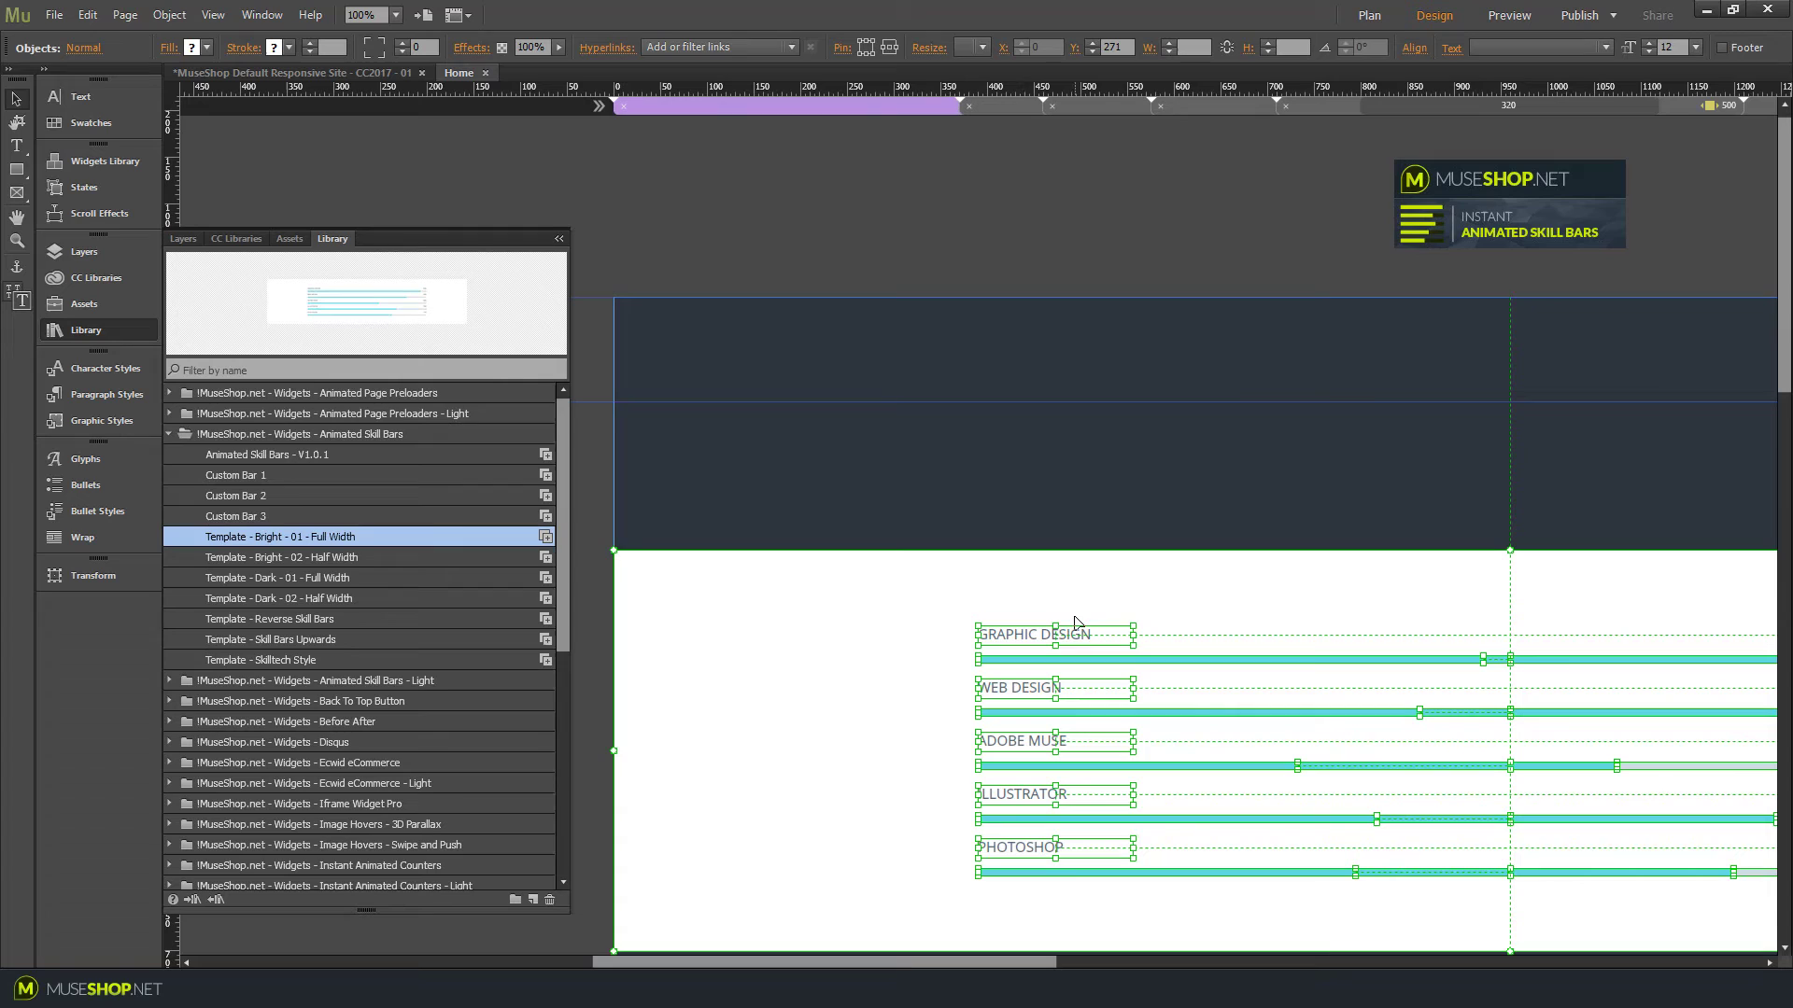
scroll(1140, 588, right, 5)
scroll(1140, 588, down, 1)
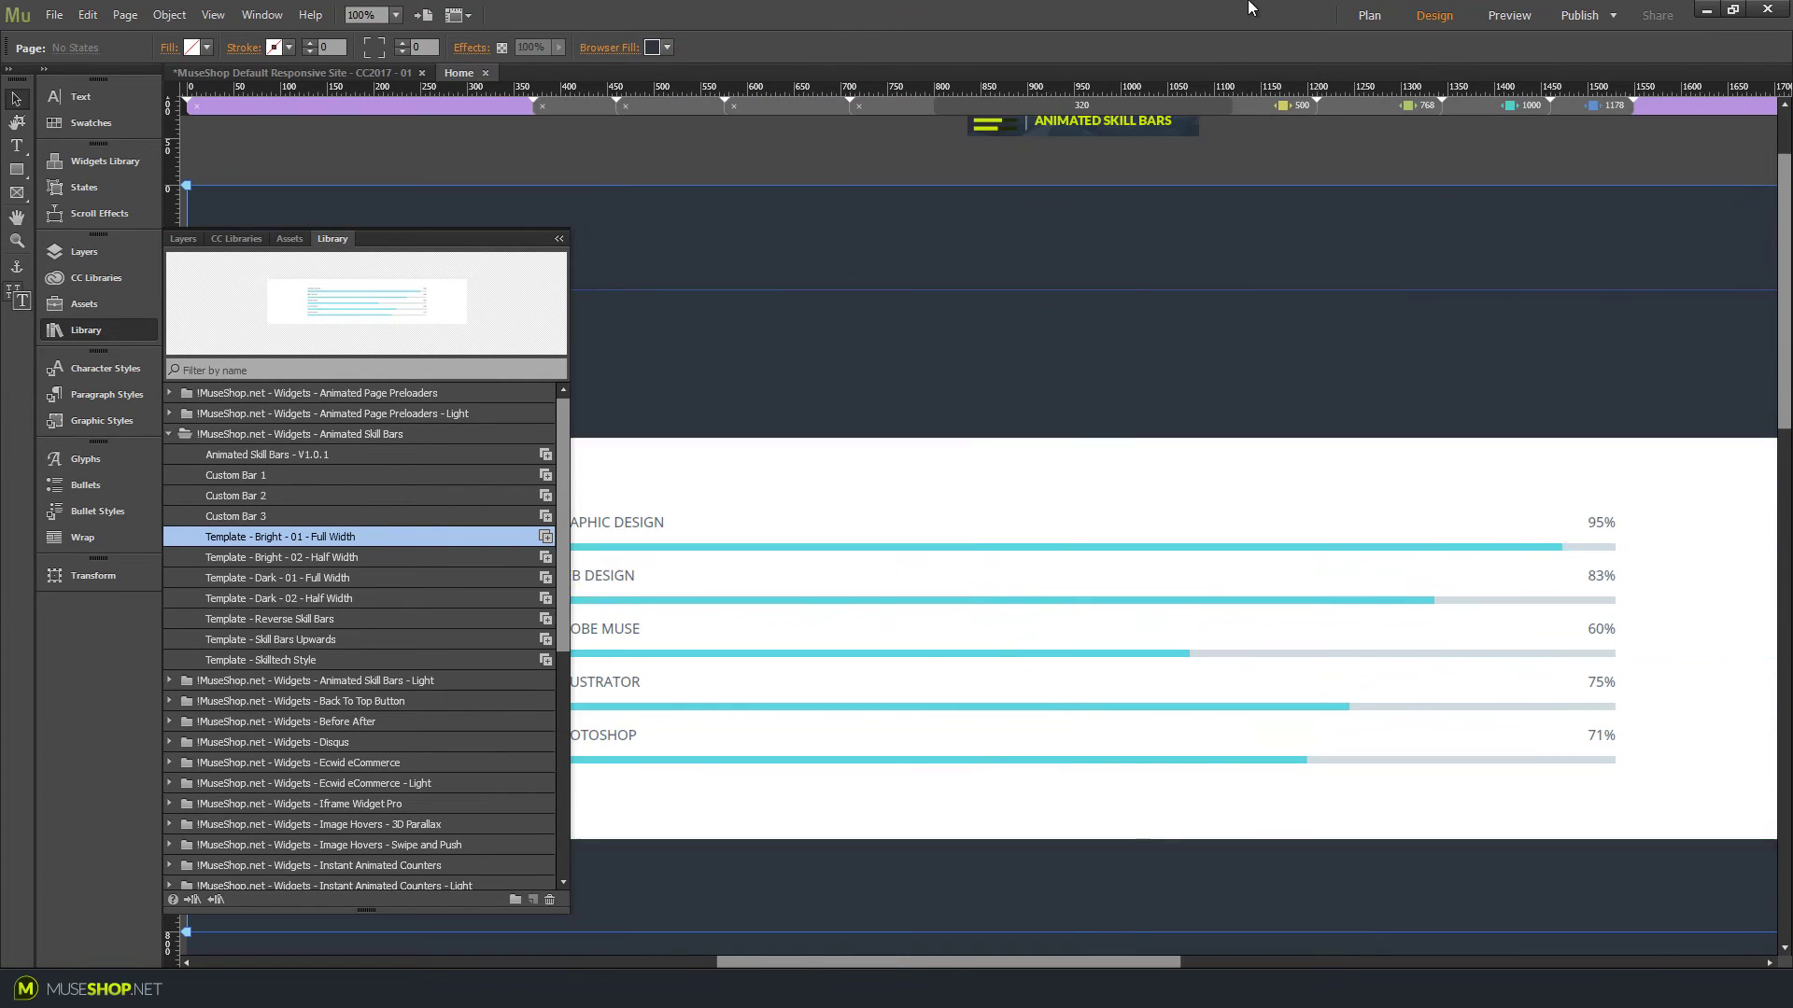
click(1400, 548)
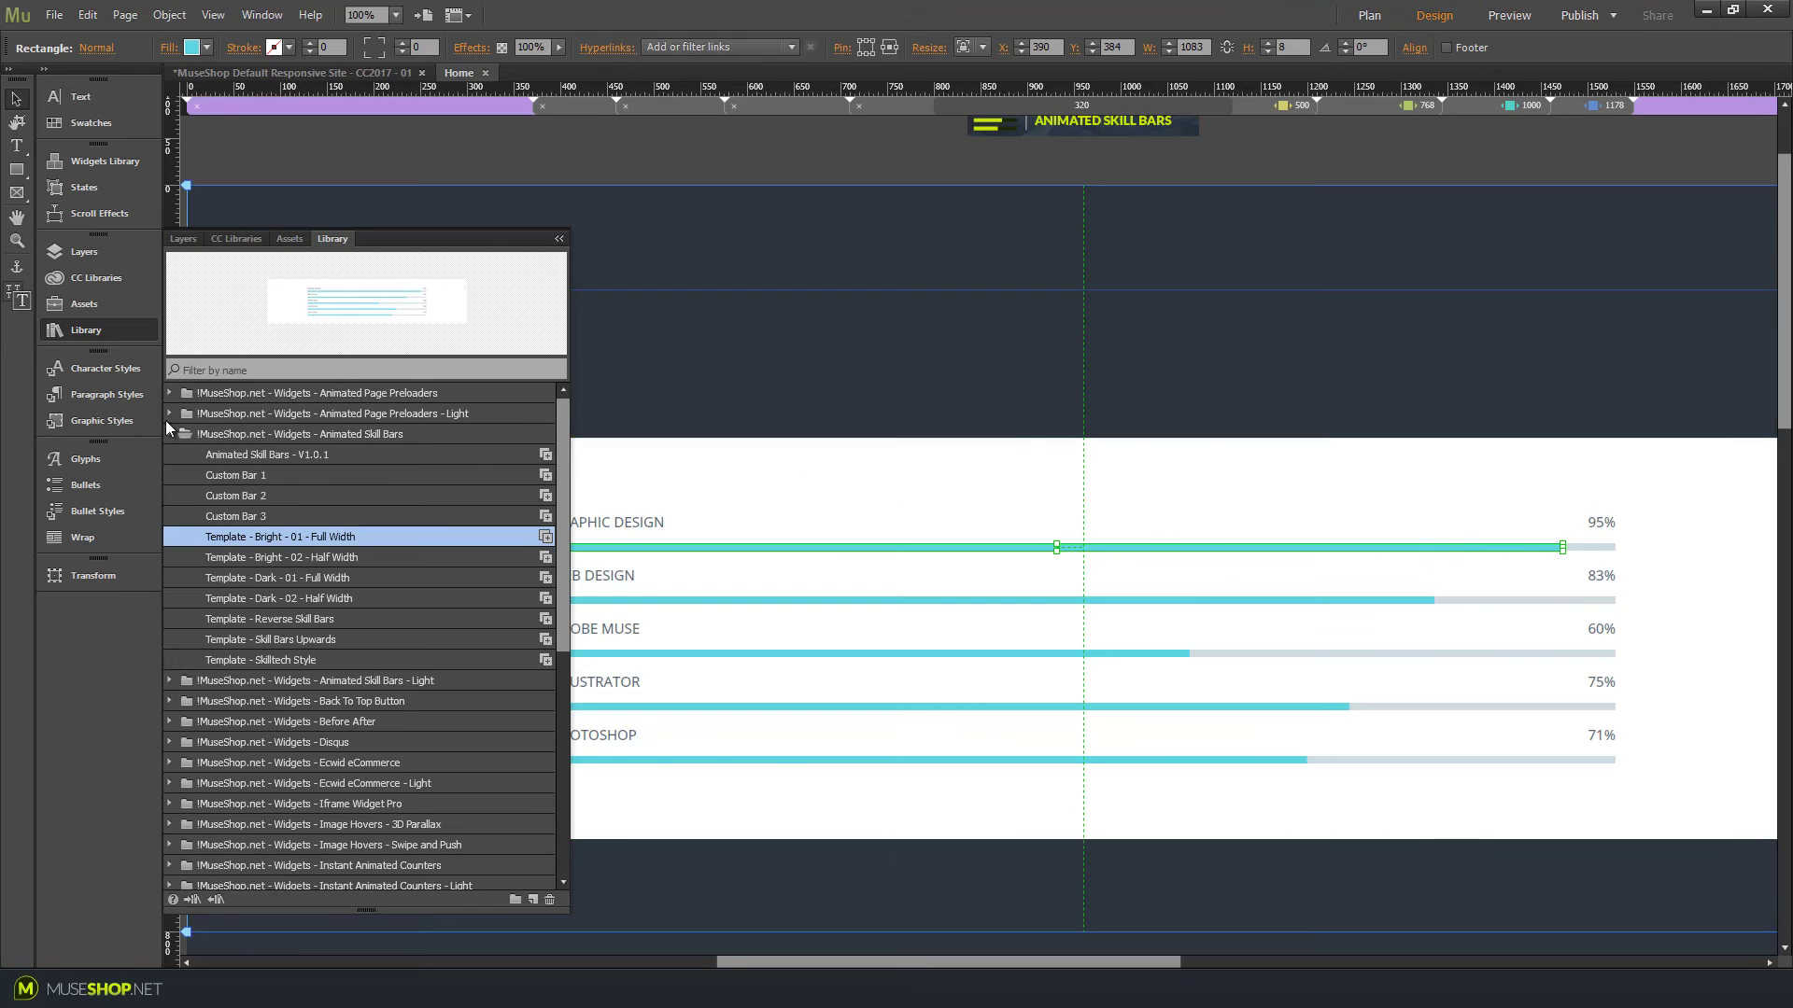
click(109, 420)
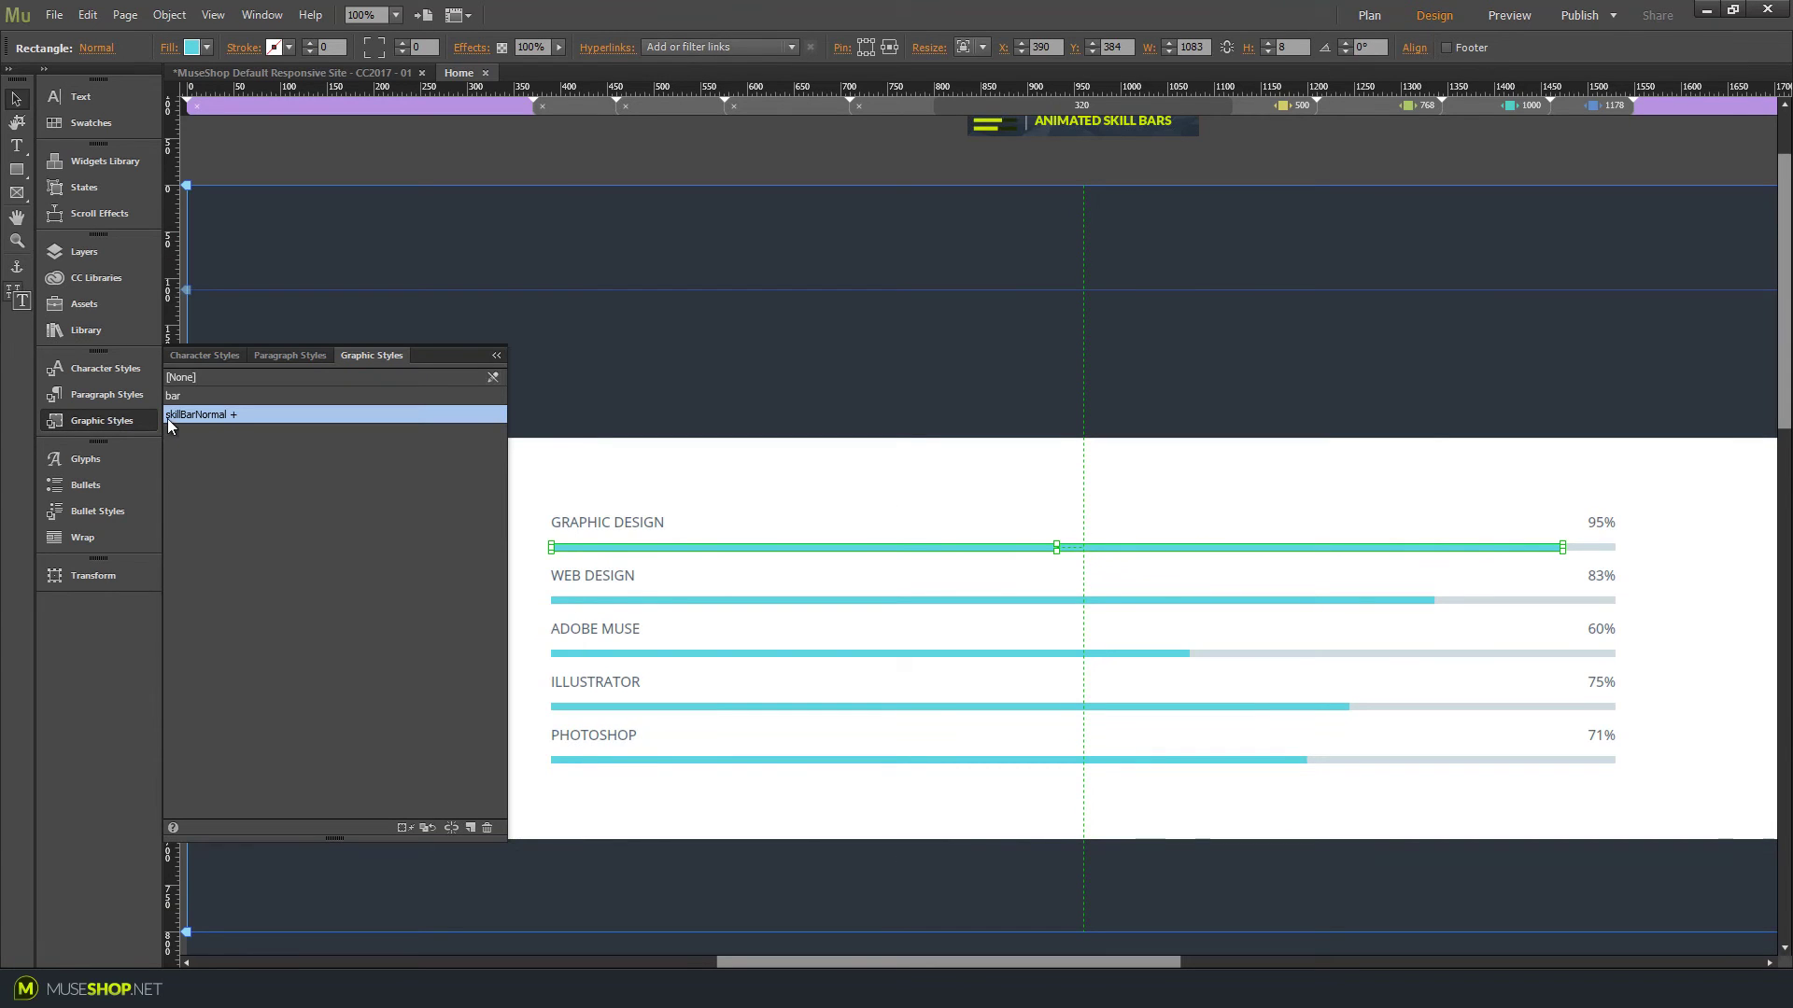
Step: Change the skill bars widget's Graphic Style Name from bar to skillBarNormal
mouse_move(170, 422)
click(145, 421)
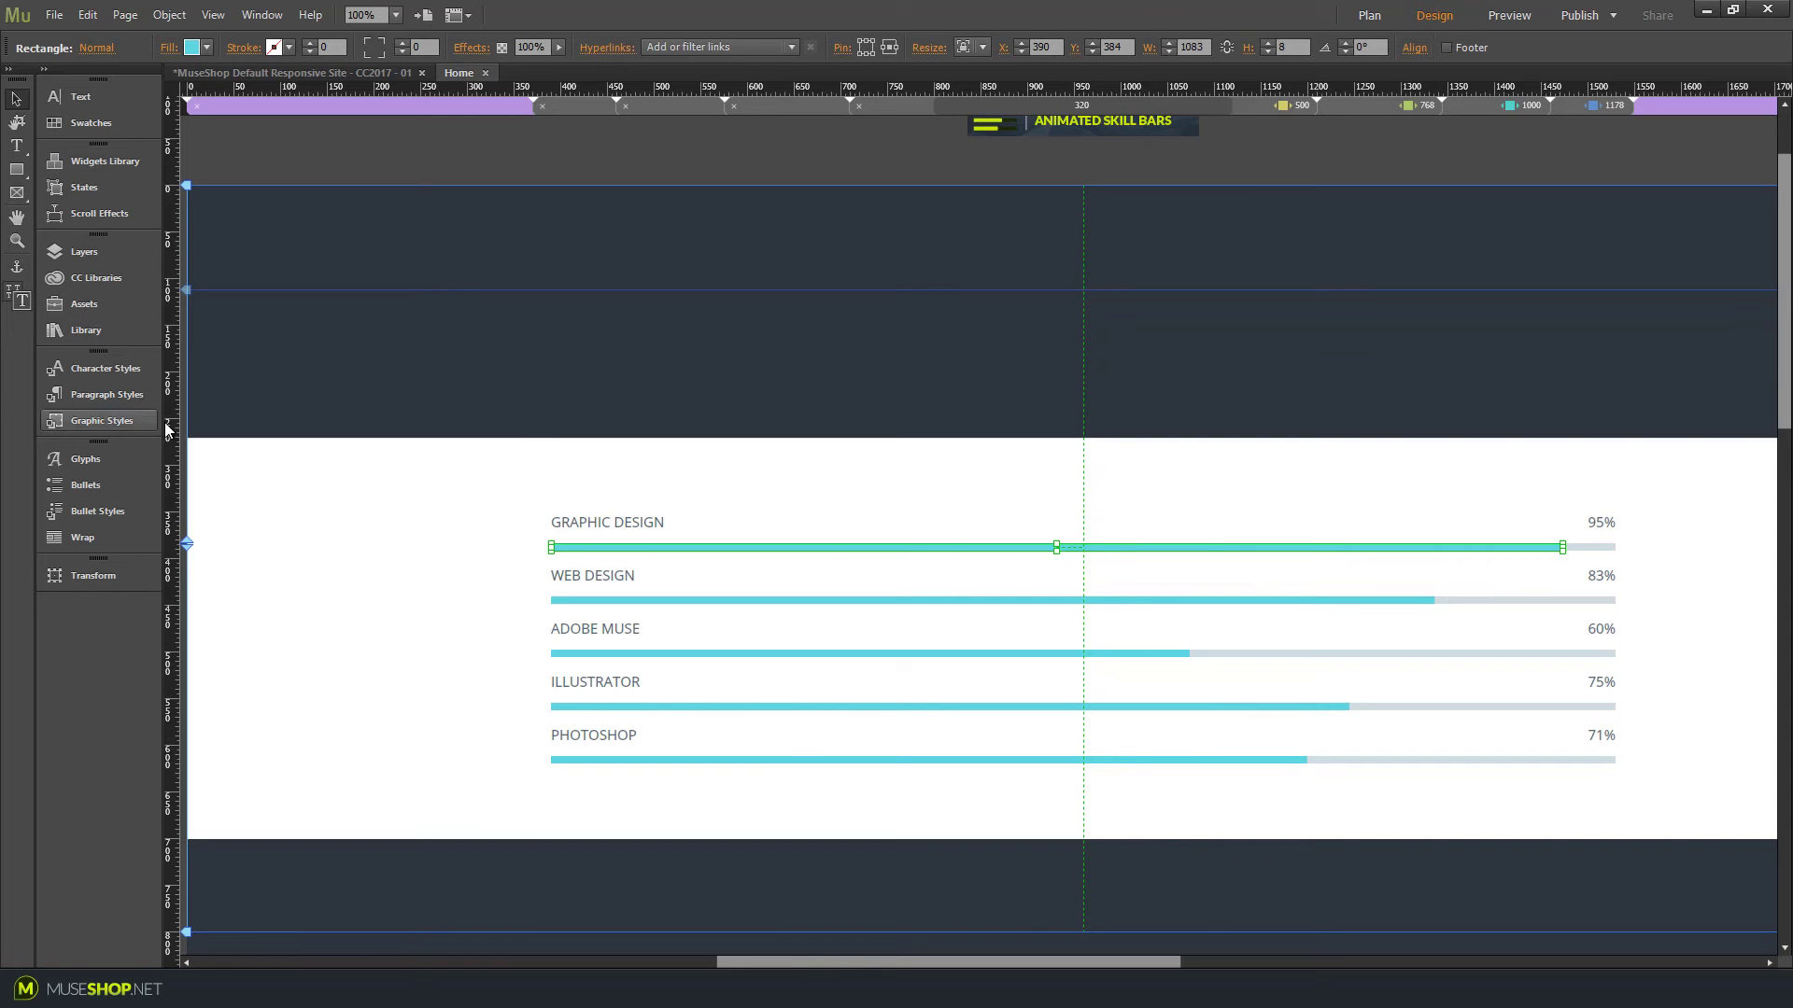
click(1074, 125)
scroll(1146, 201, up, 3)
click(1217, 174)
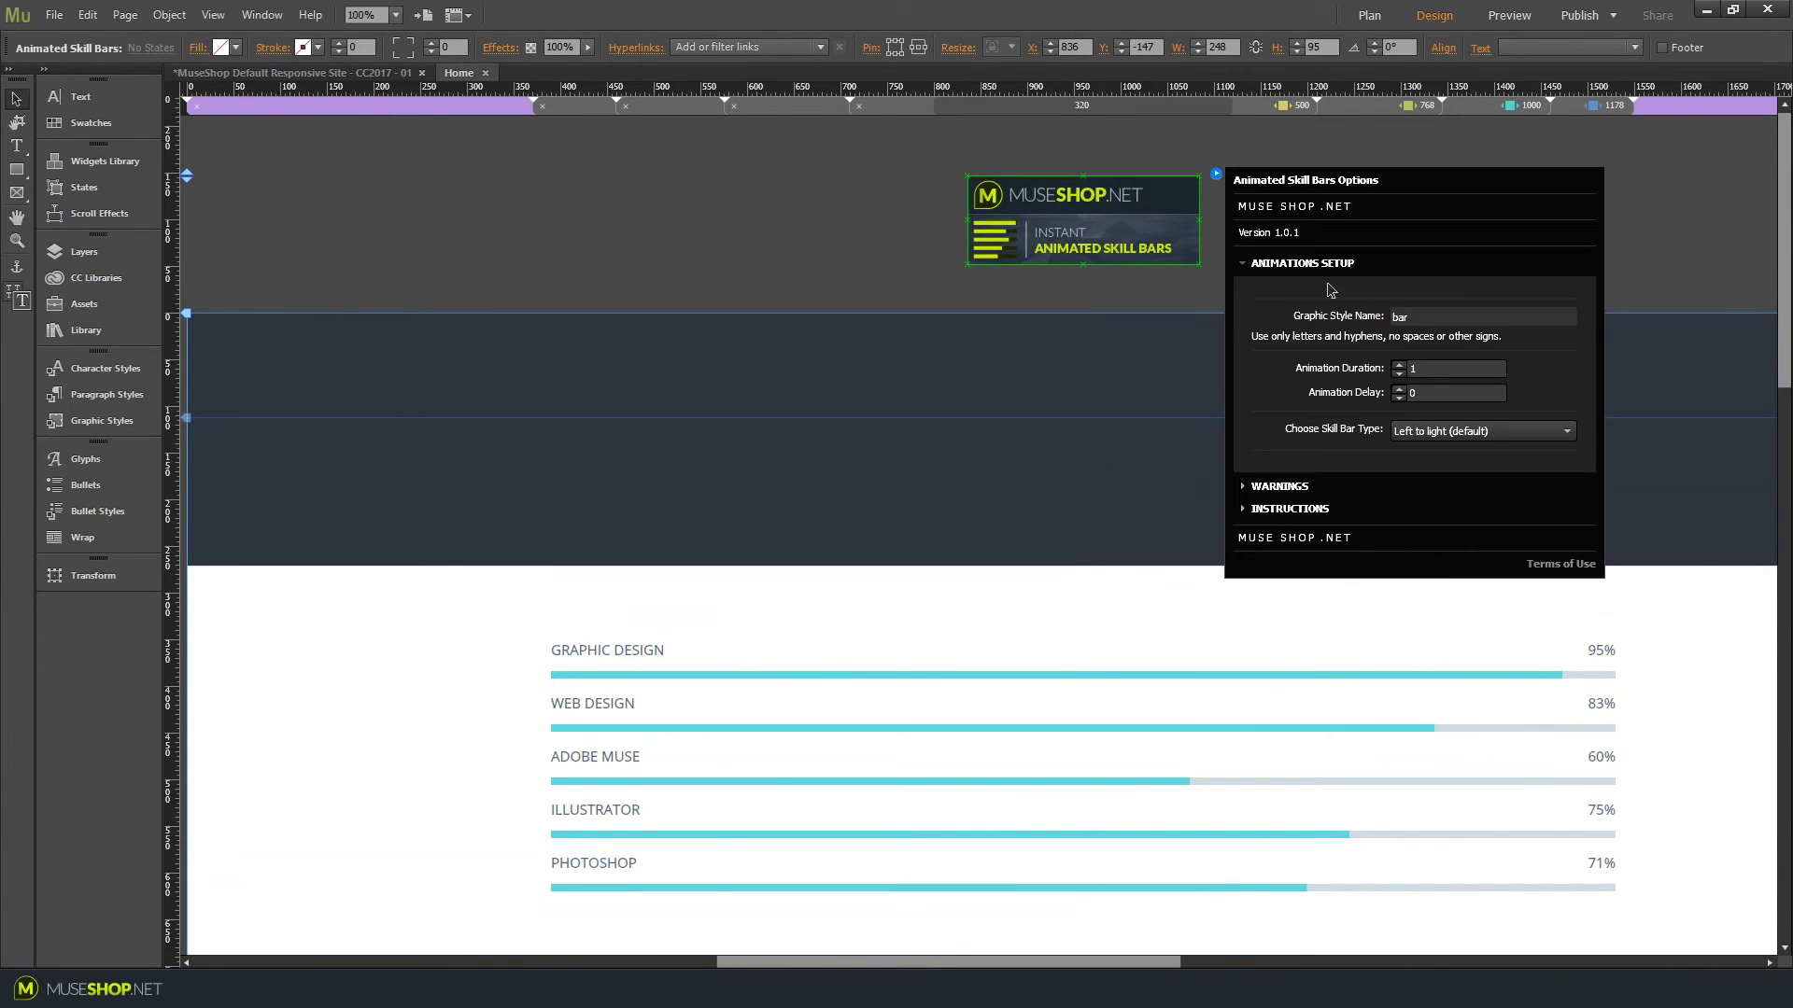
text(skillBarNormal)
key(Return)
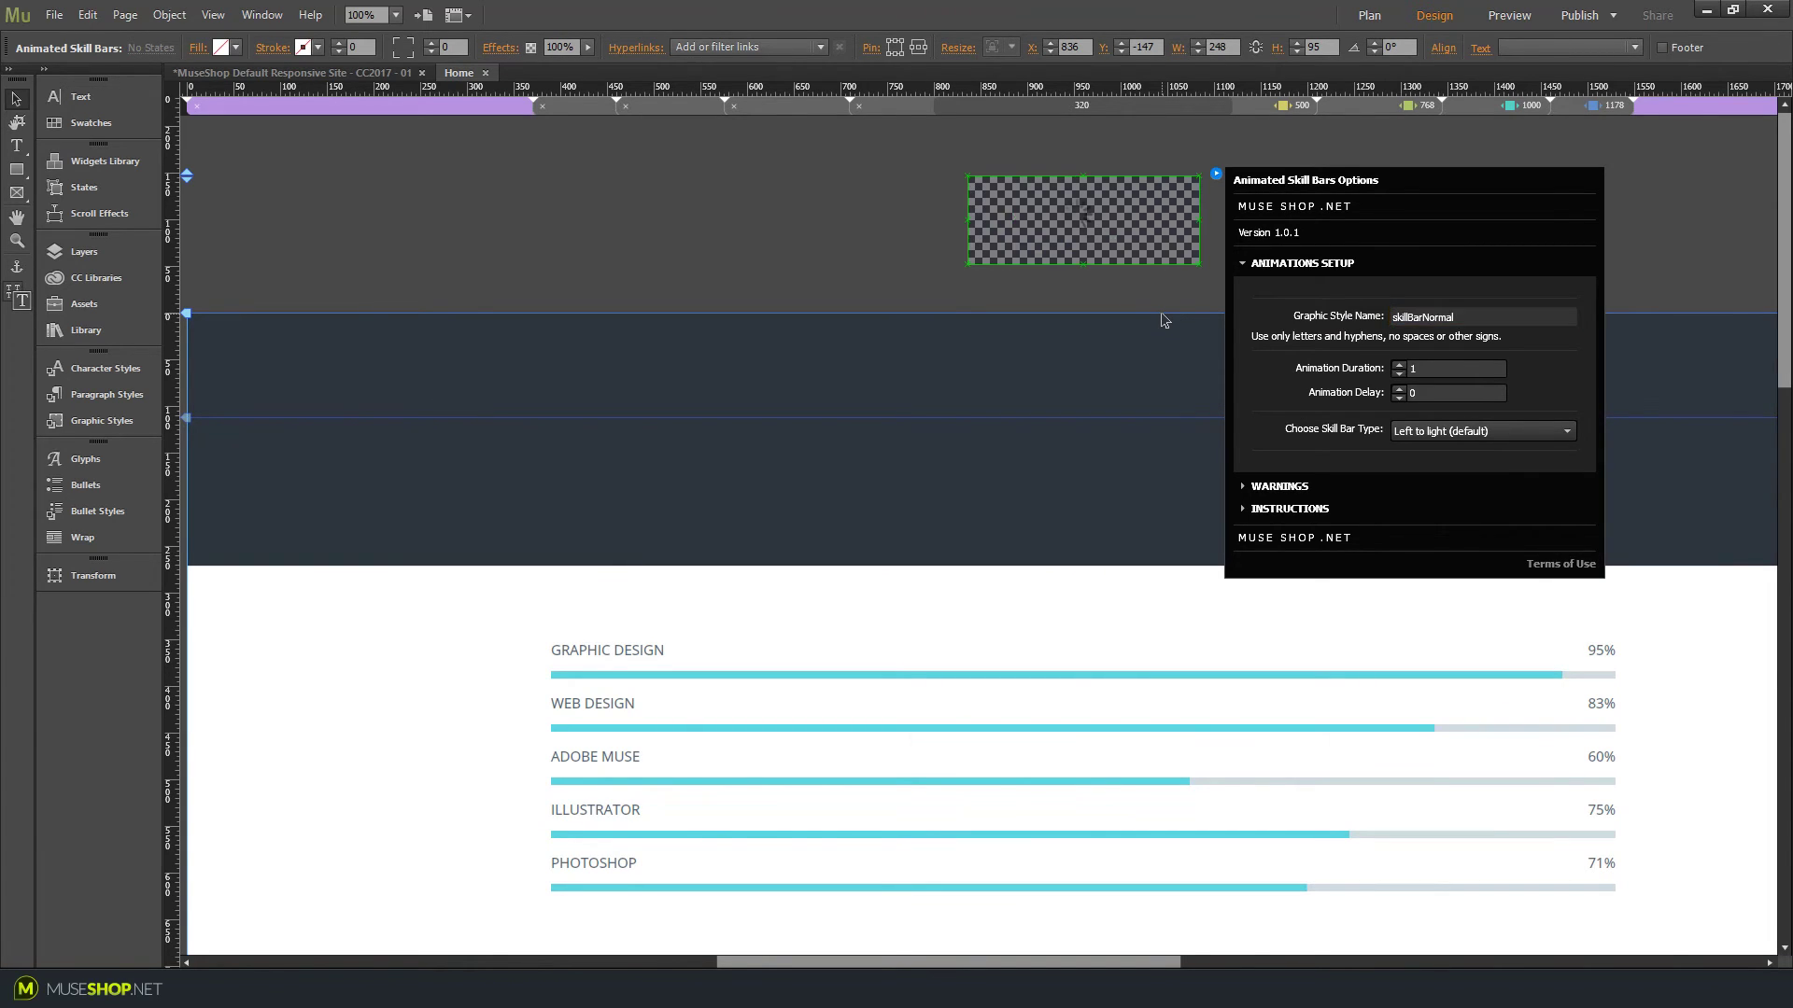
Step: Preview the page in Chrome and narrow the window to test how the skill bars reflow
click(631, 239)
key(ctrl+shift+e)
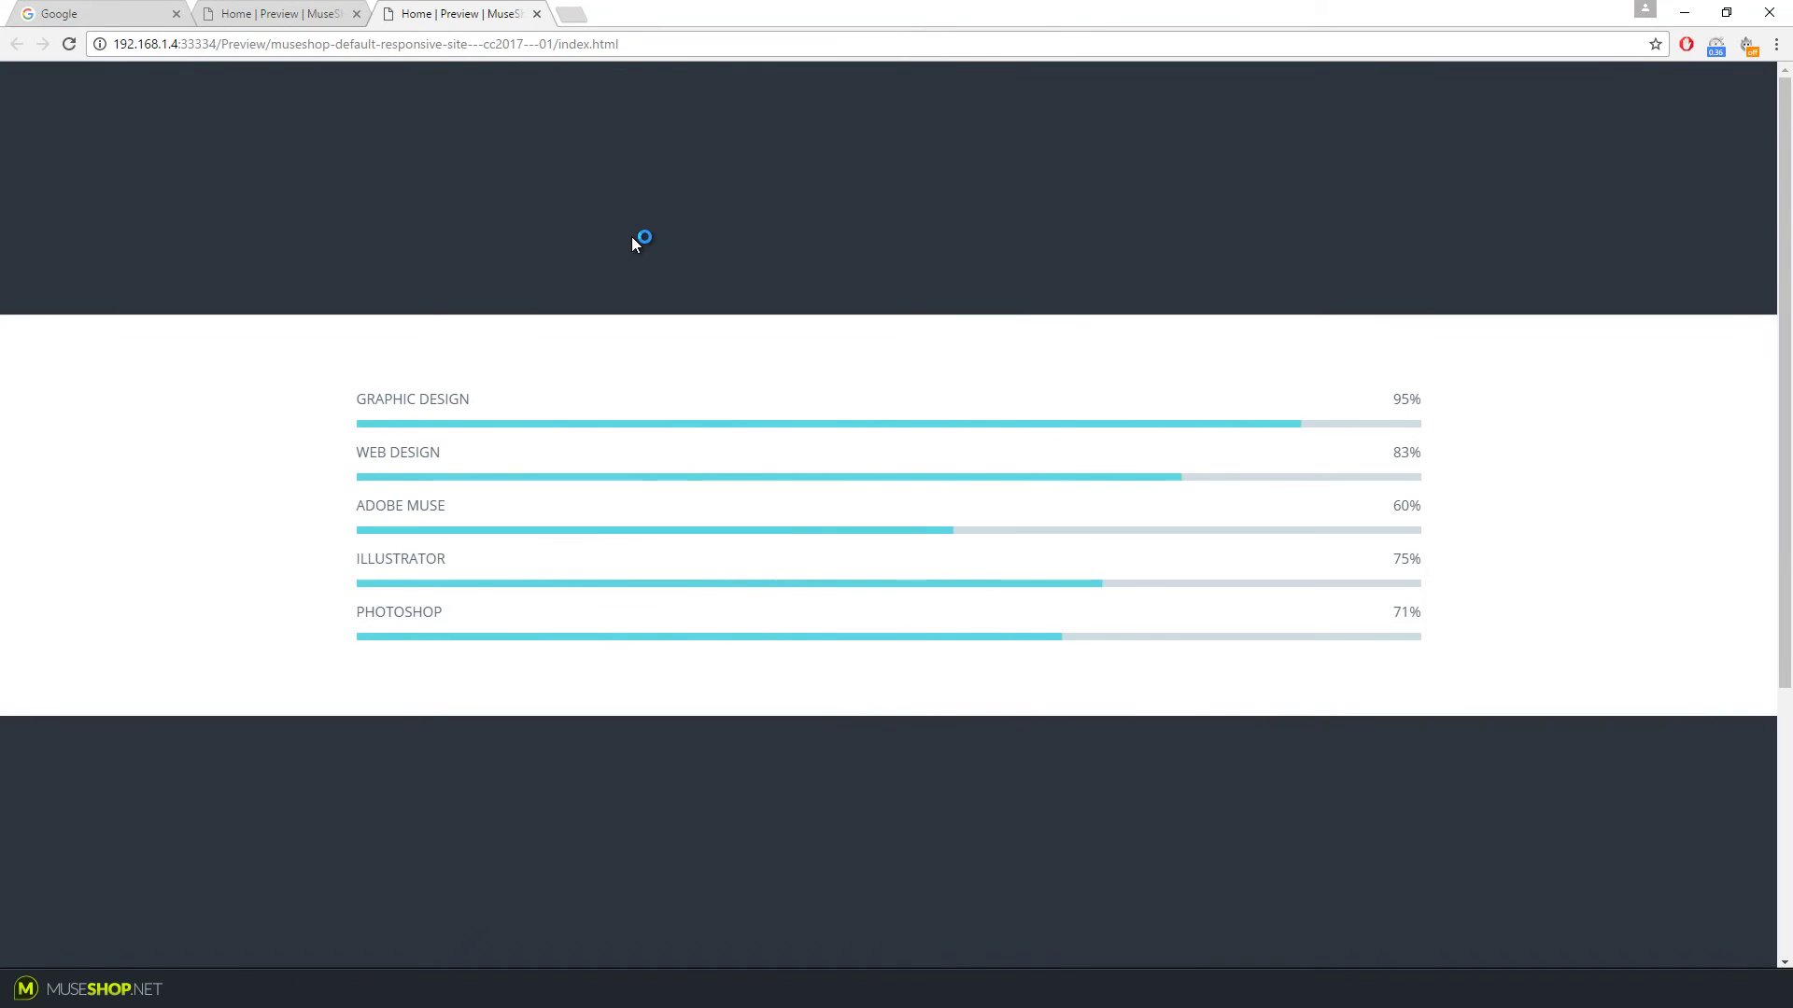
click(1727, 12)
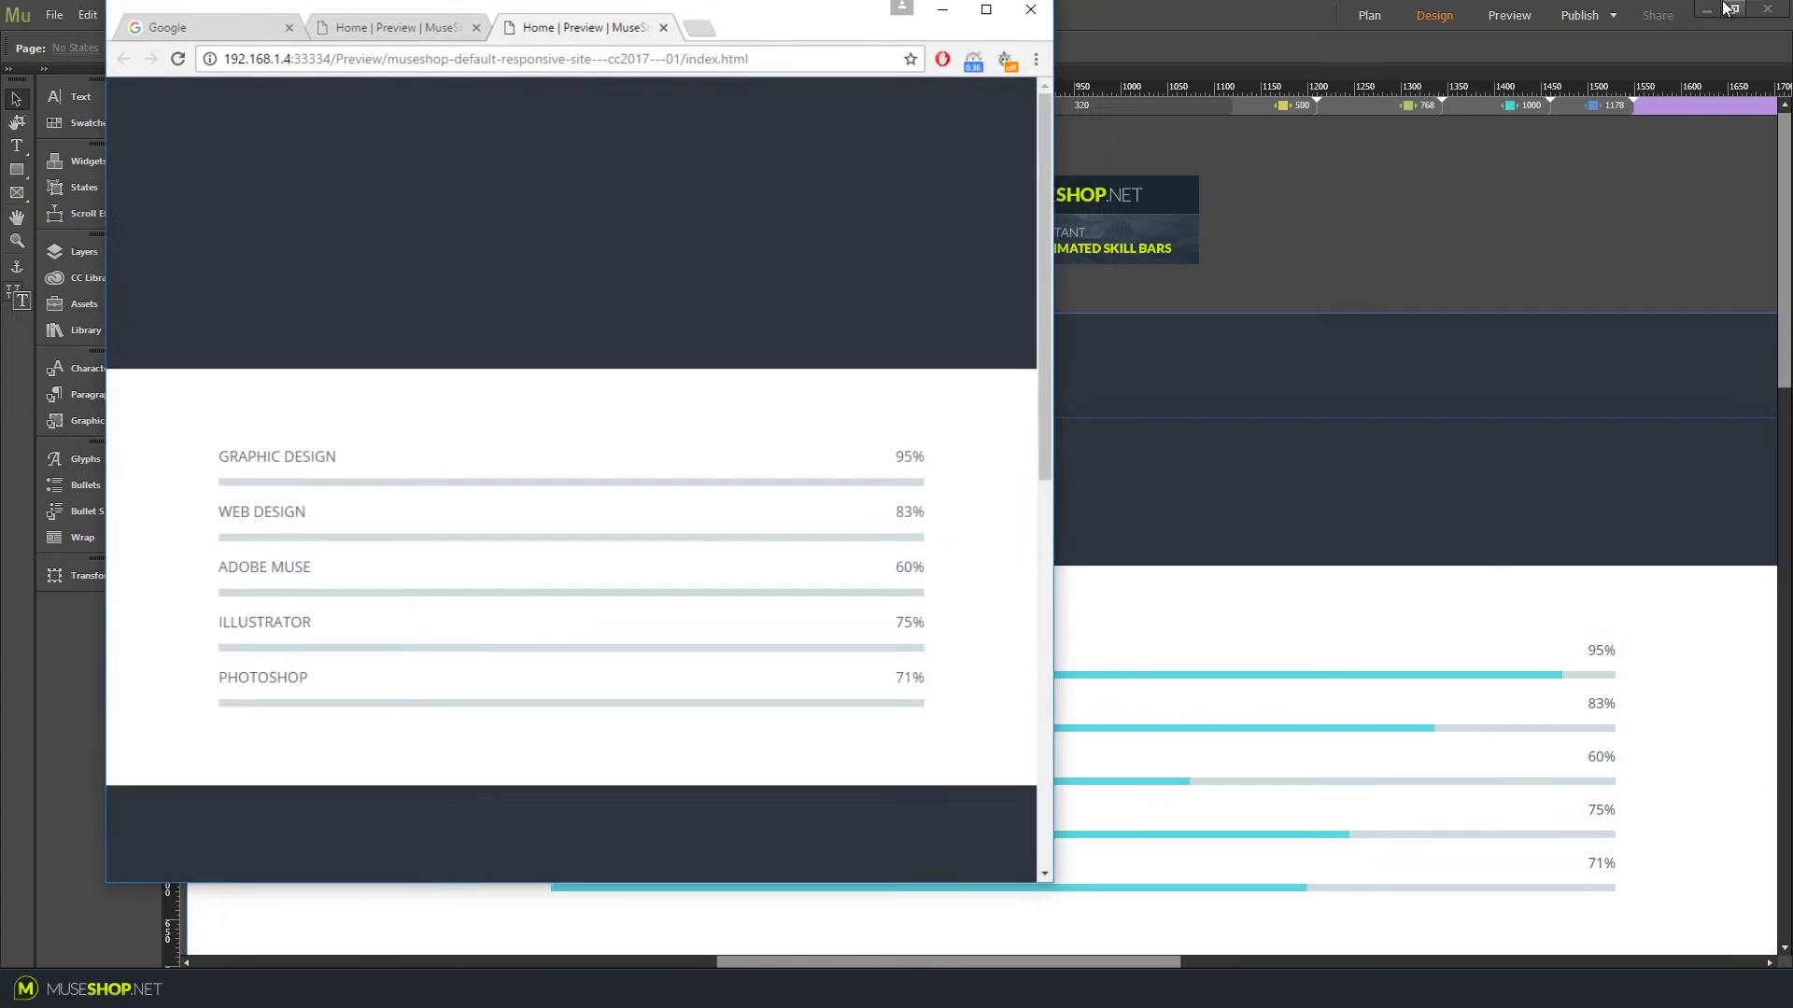
drag(1069, 361, 1461, 389)
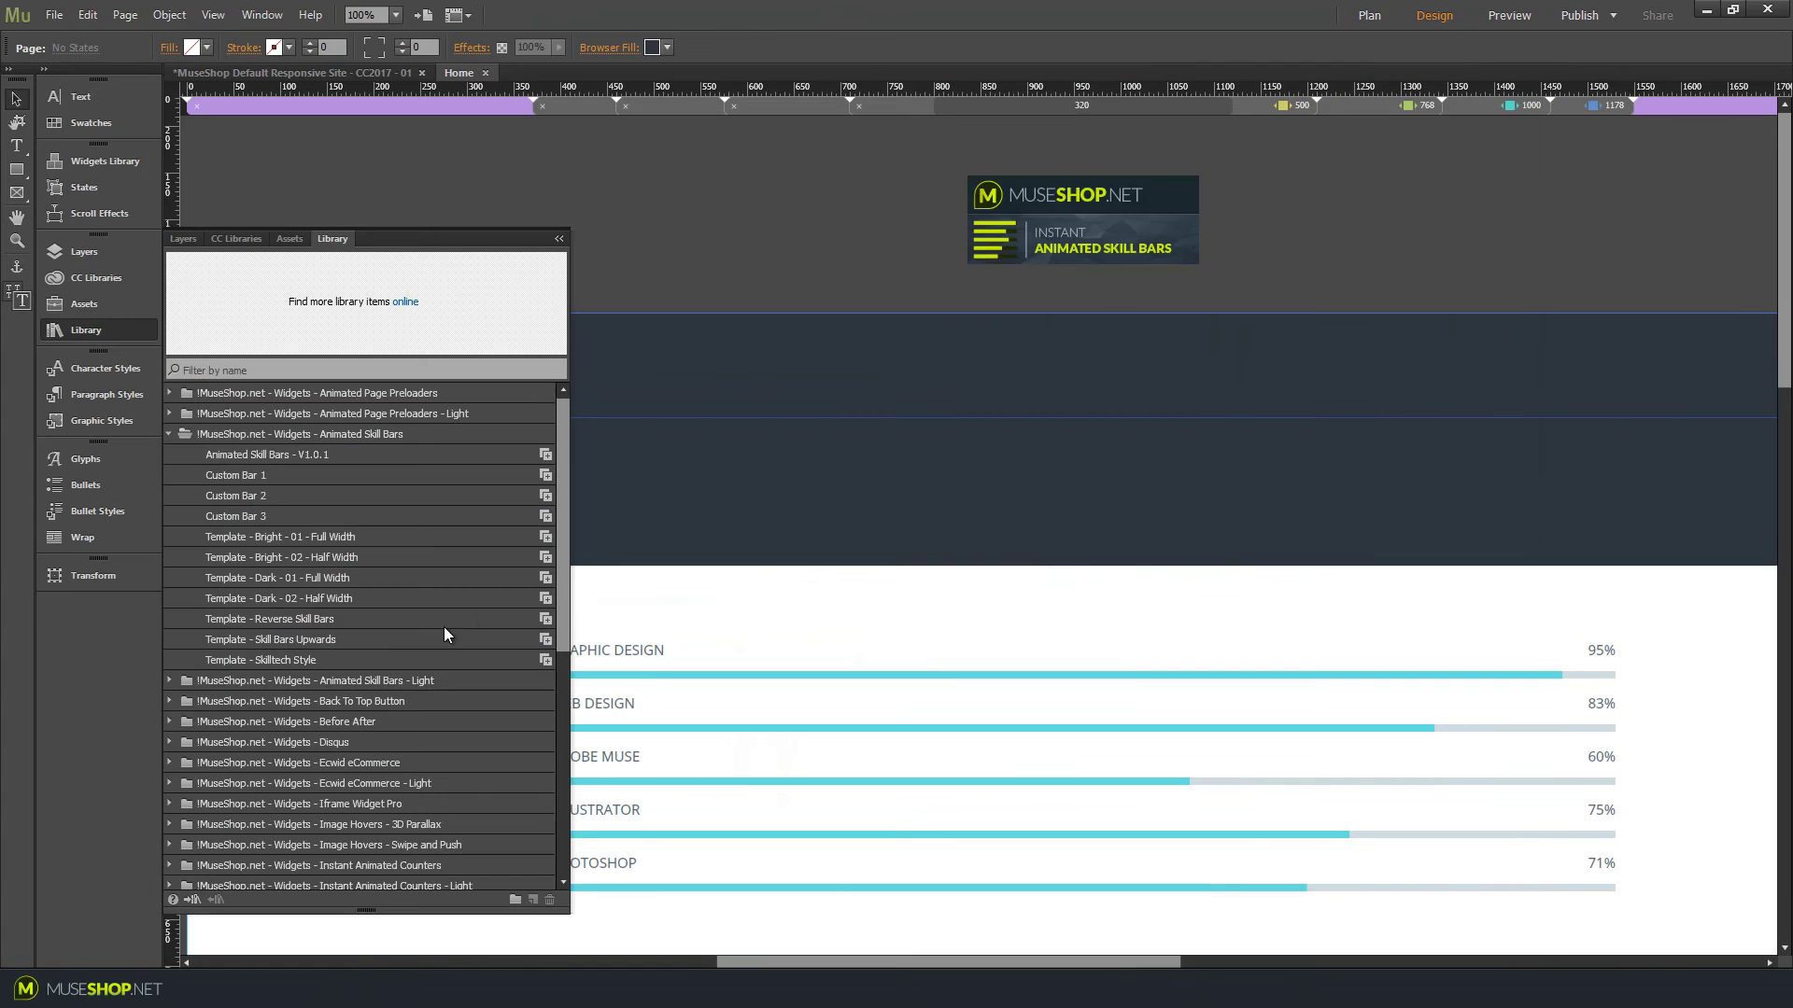
Step: Place a Custom Bar 1 blue bar below the skills and shorten it
scroll(738, 364, down, 6)
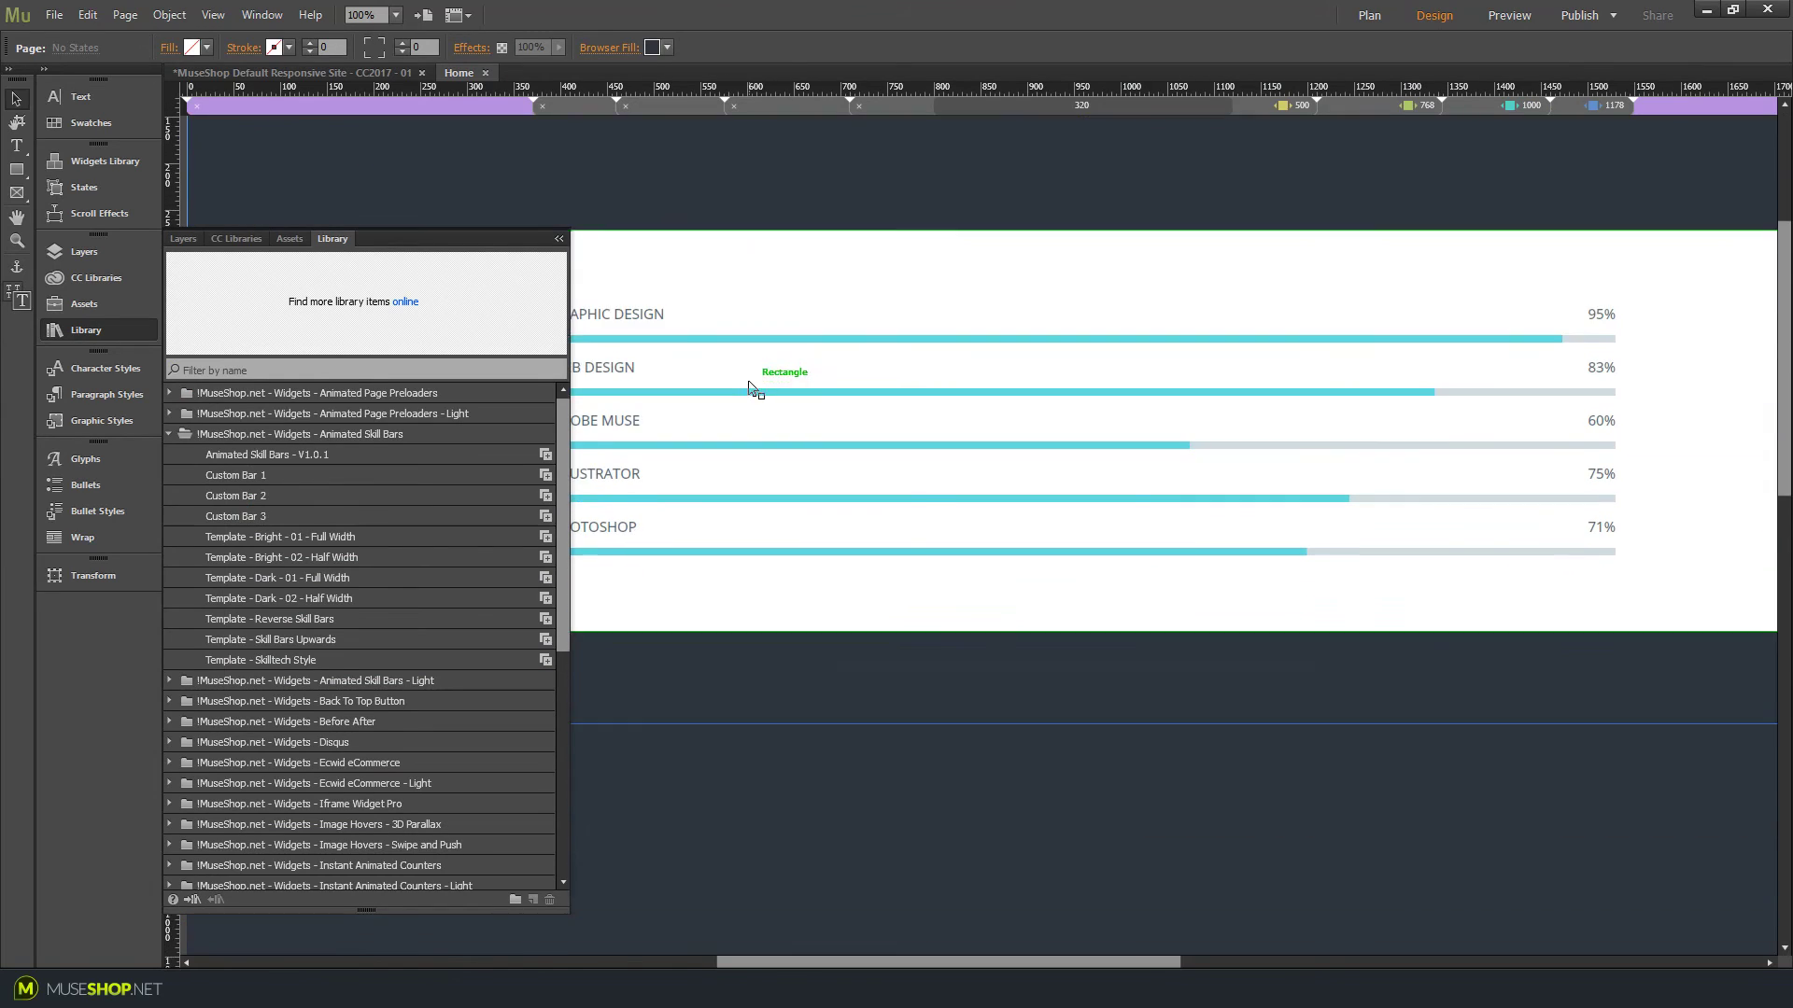
click(237, 475)
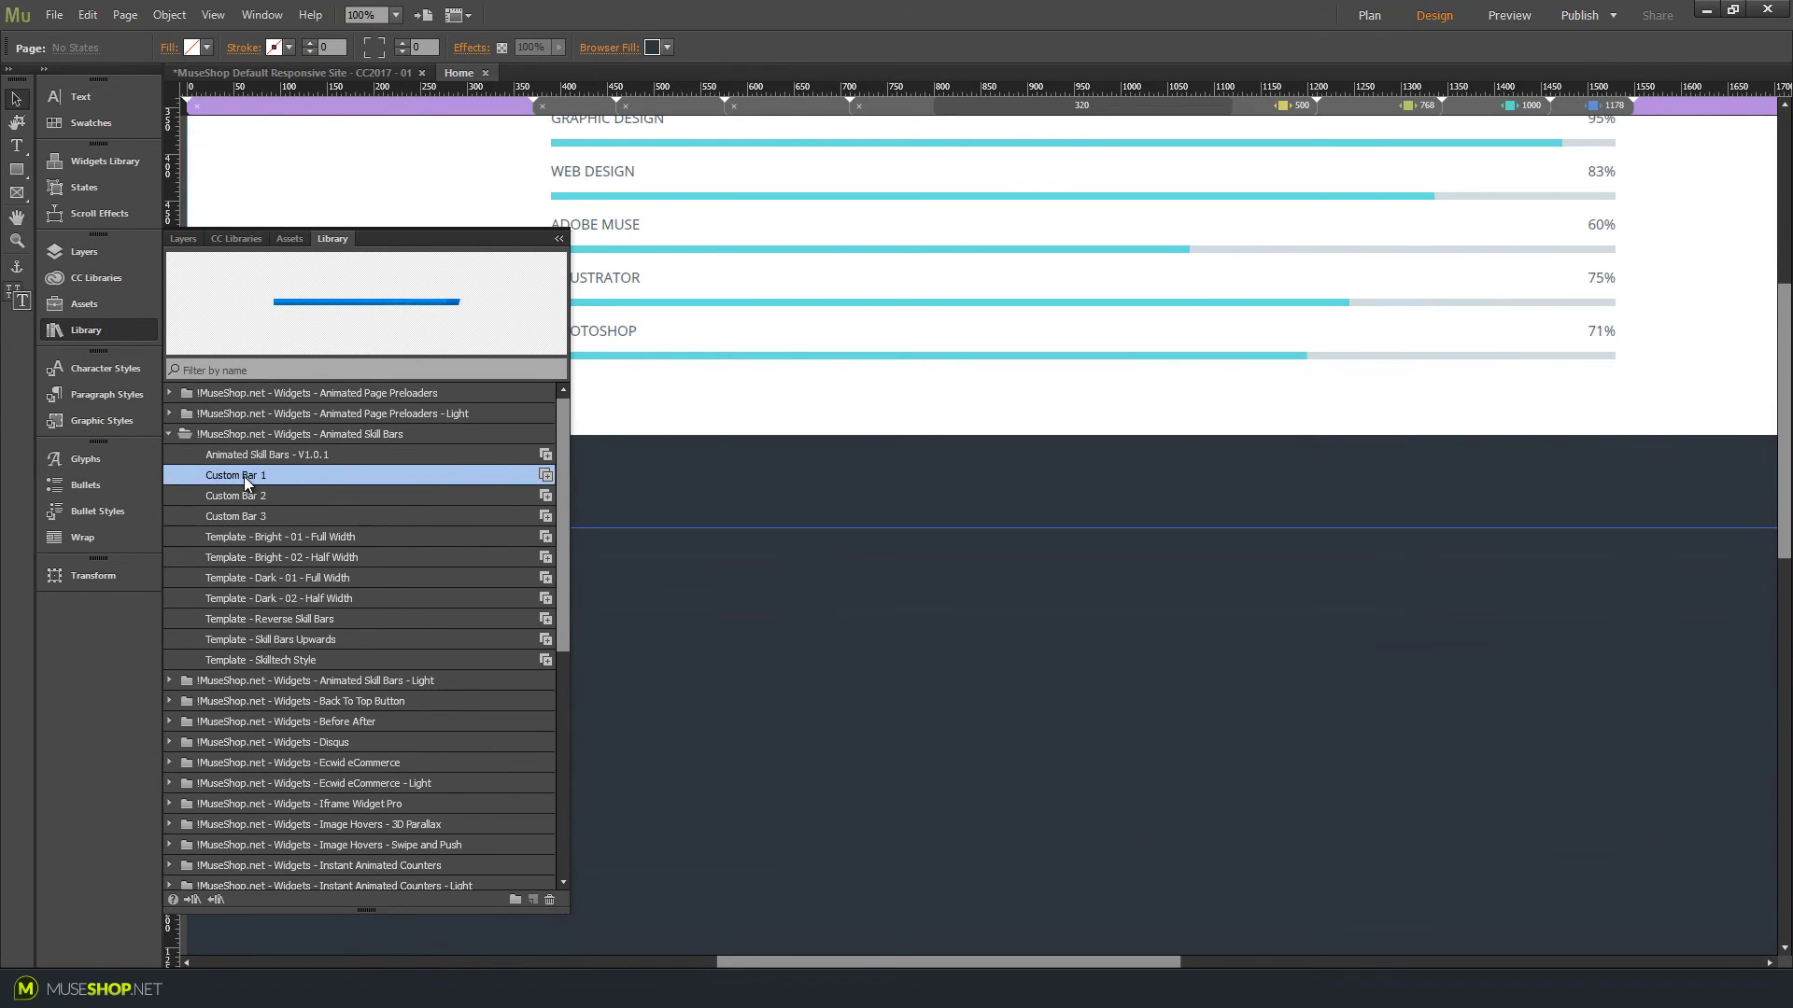
drag(244, 476, 1271, 650)
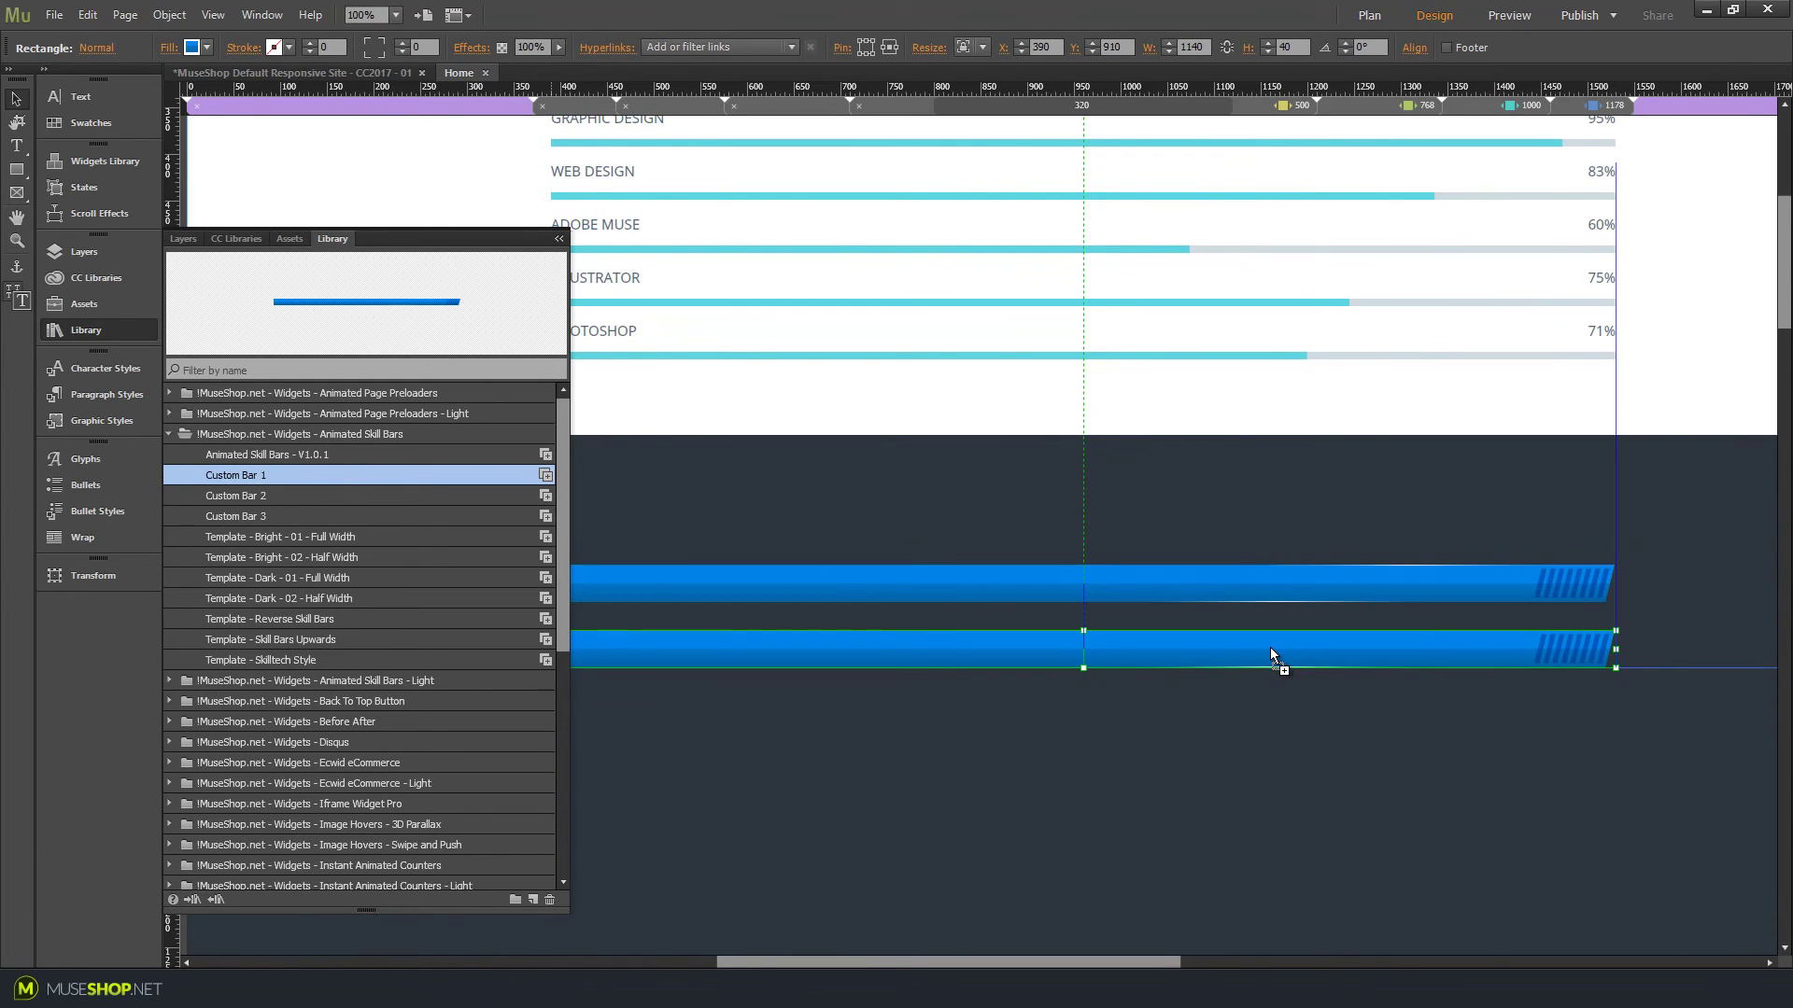
drag(1616, 650, 1223, 650)
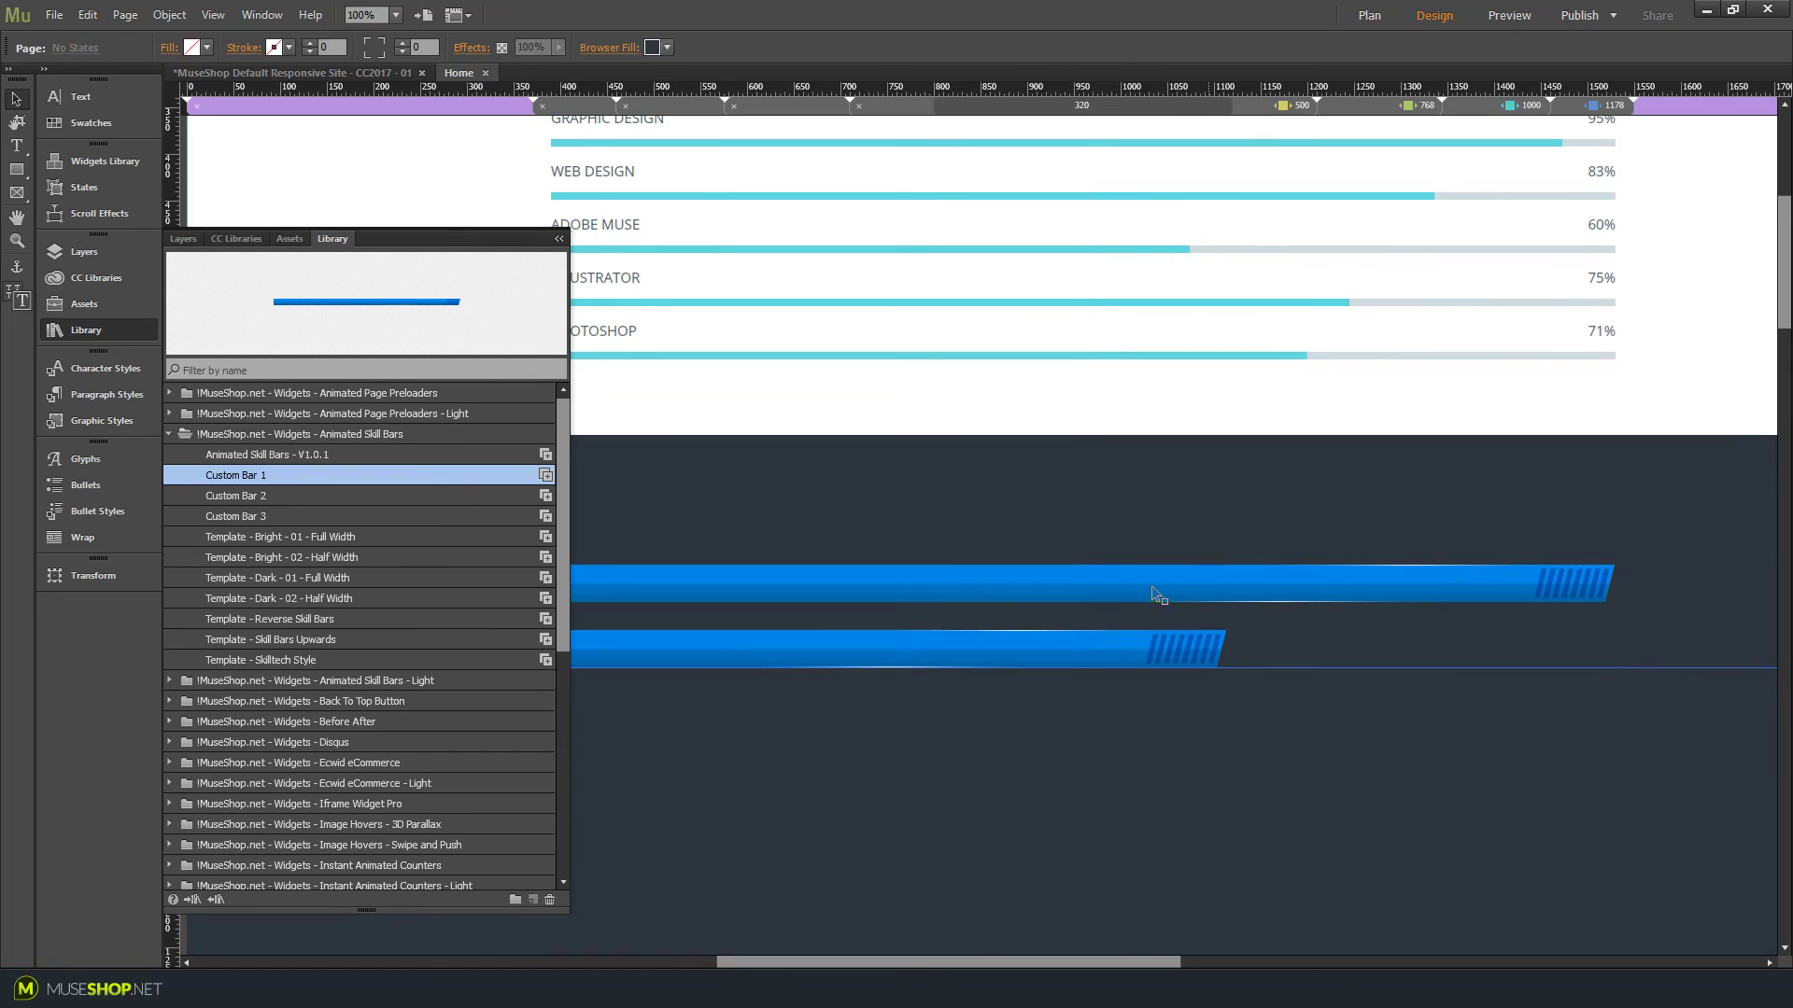
Step: Confirm the upper blue bar uses the skillBarNormal graphic style
click(1157, 595)
click(116, 327)
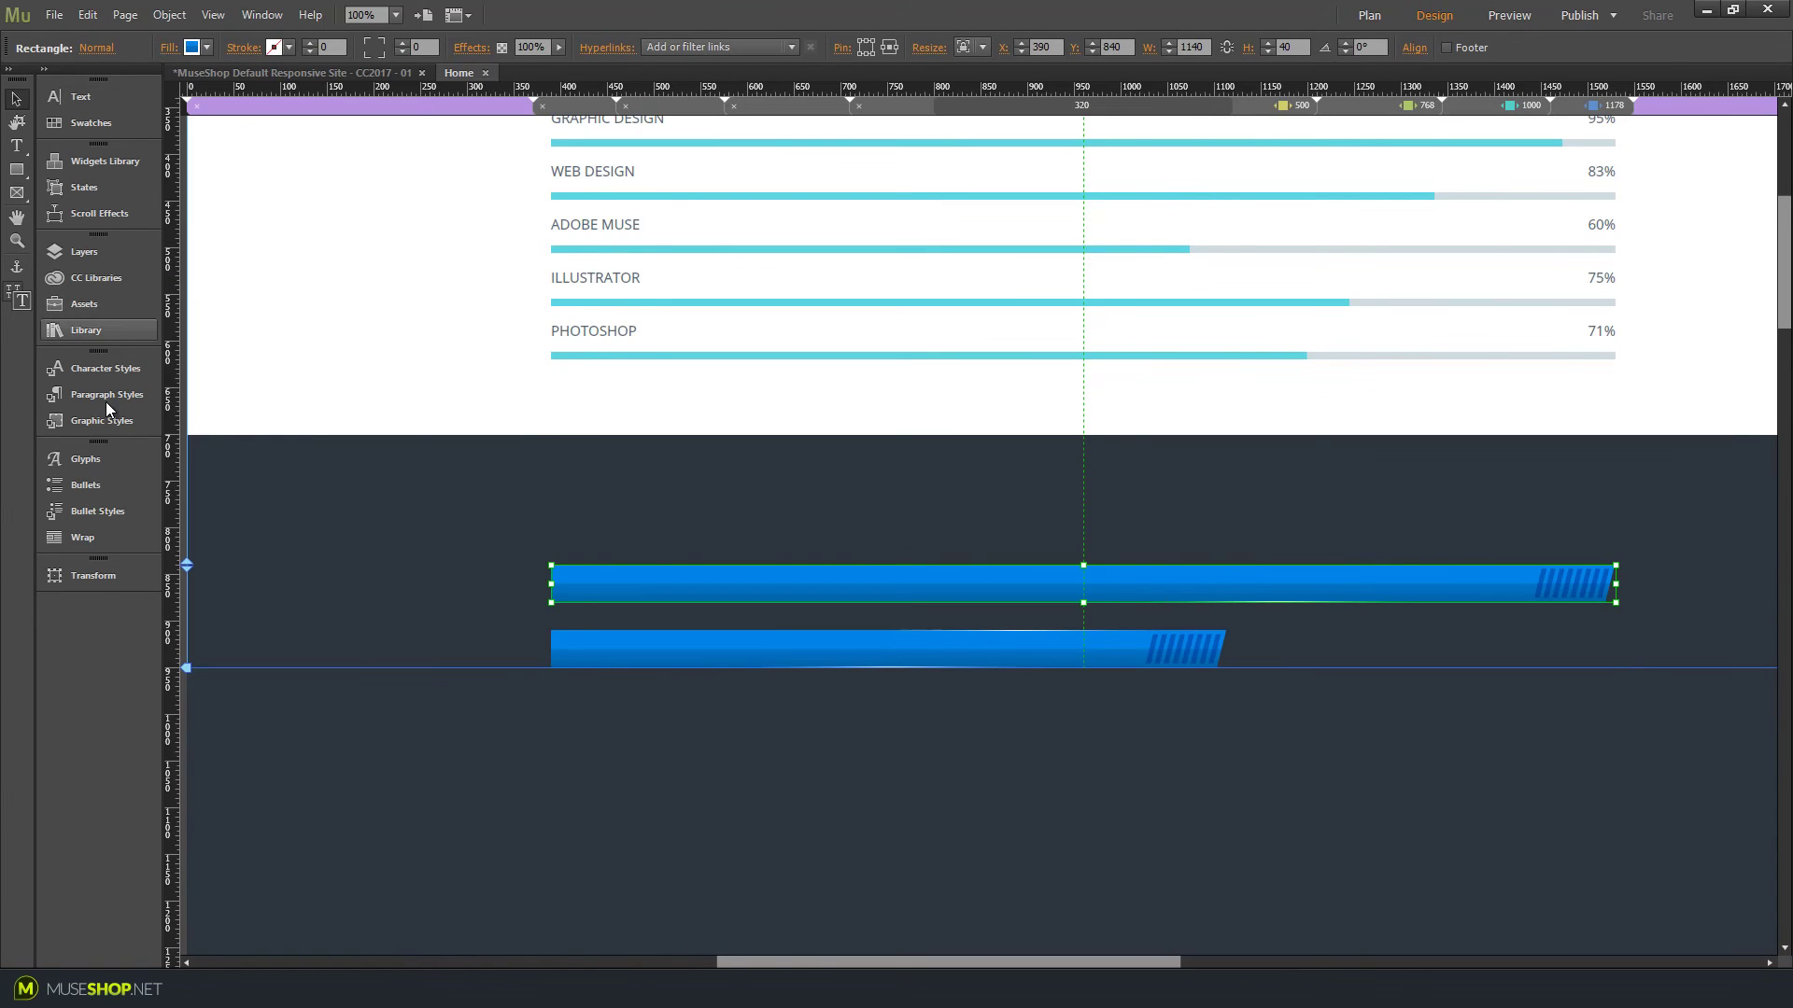
click(105, 426)
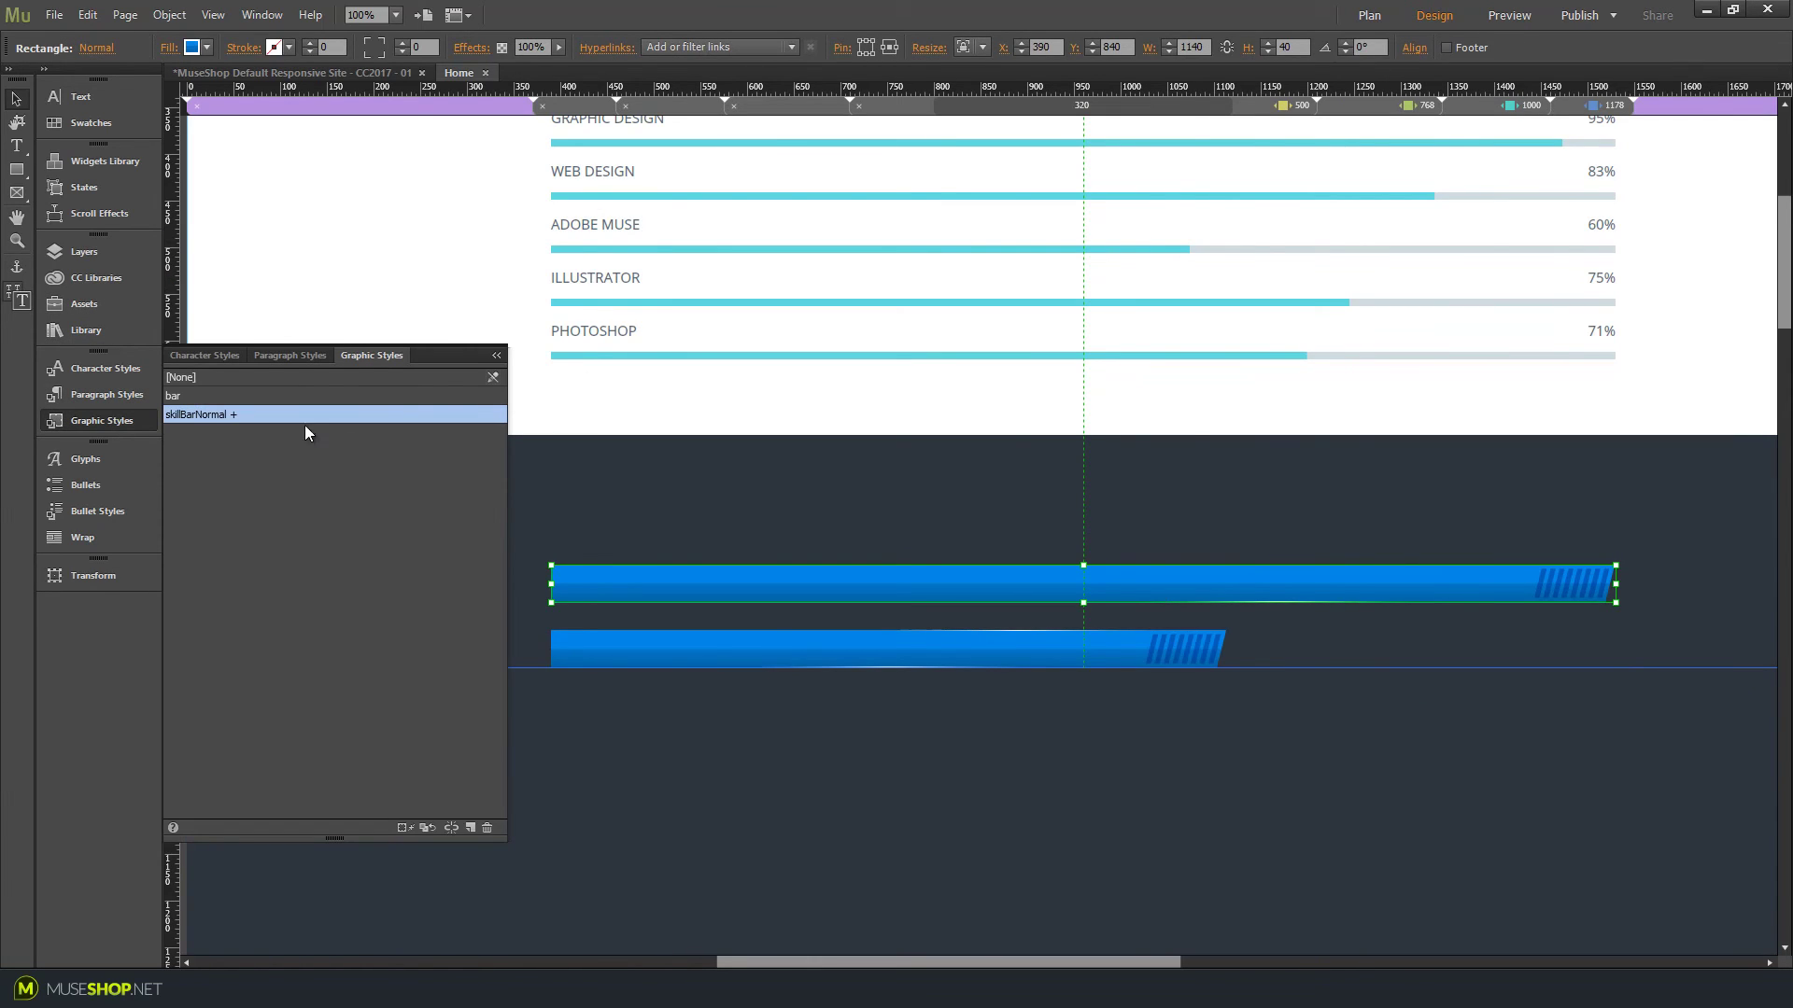
Step: Close the graphic styles list, clear the selection and select the Animated Skill Bars widget
click(121, 425)
click(653, 504)
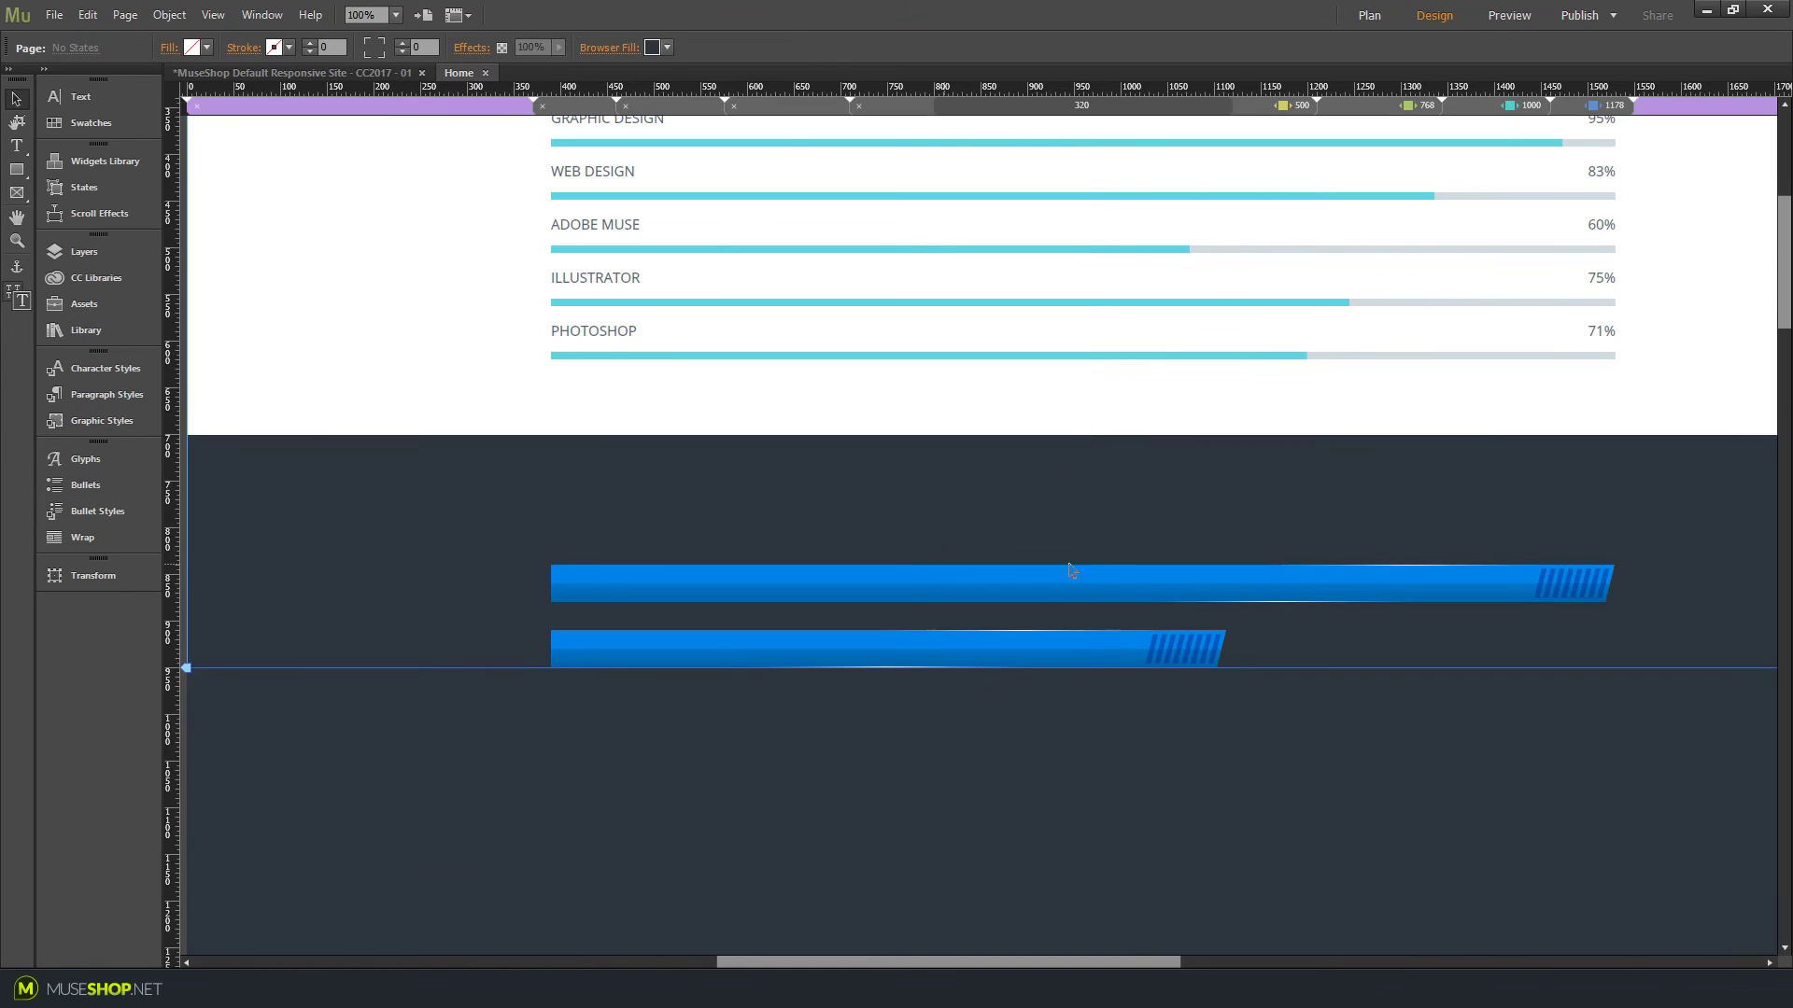
scroll(1147, 499, up, 3)
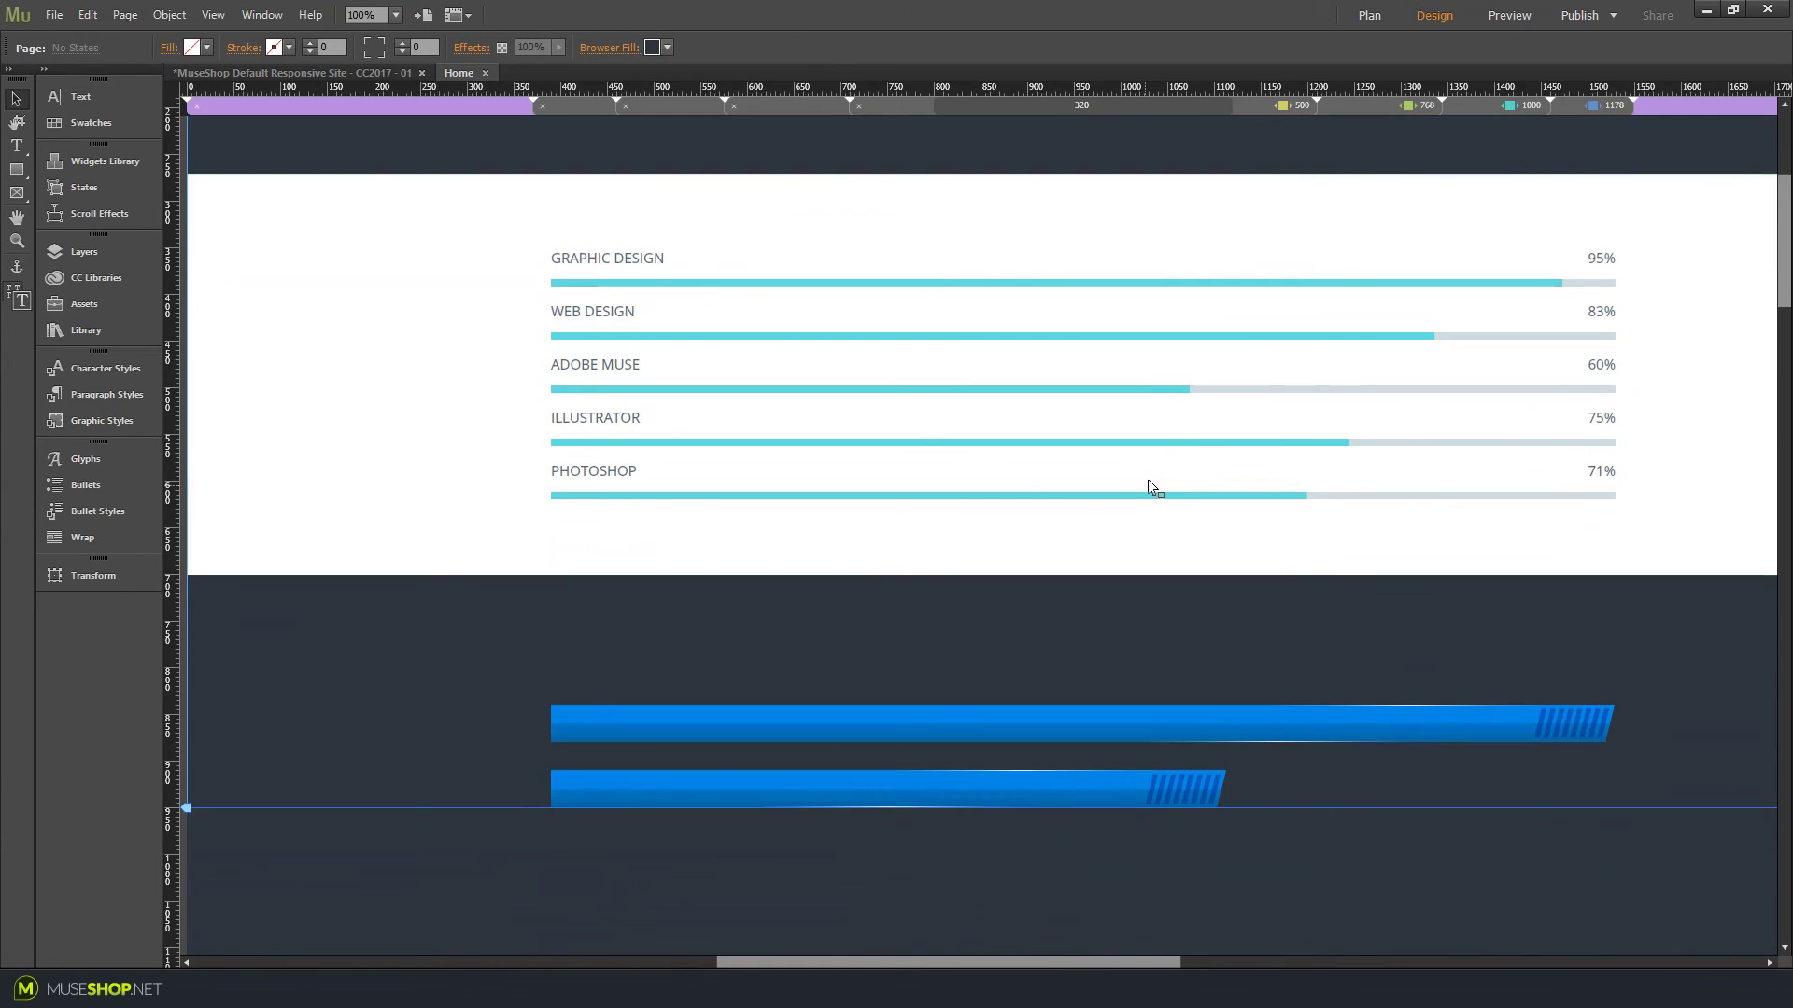
scroll(1146, 479, up, 8)
click(1061, 215)
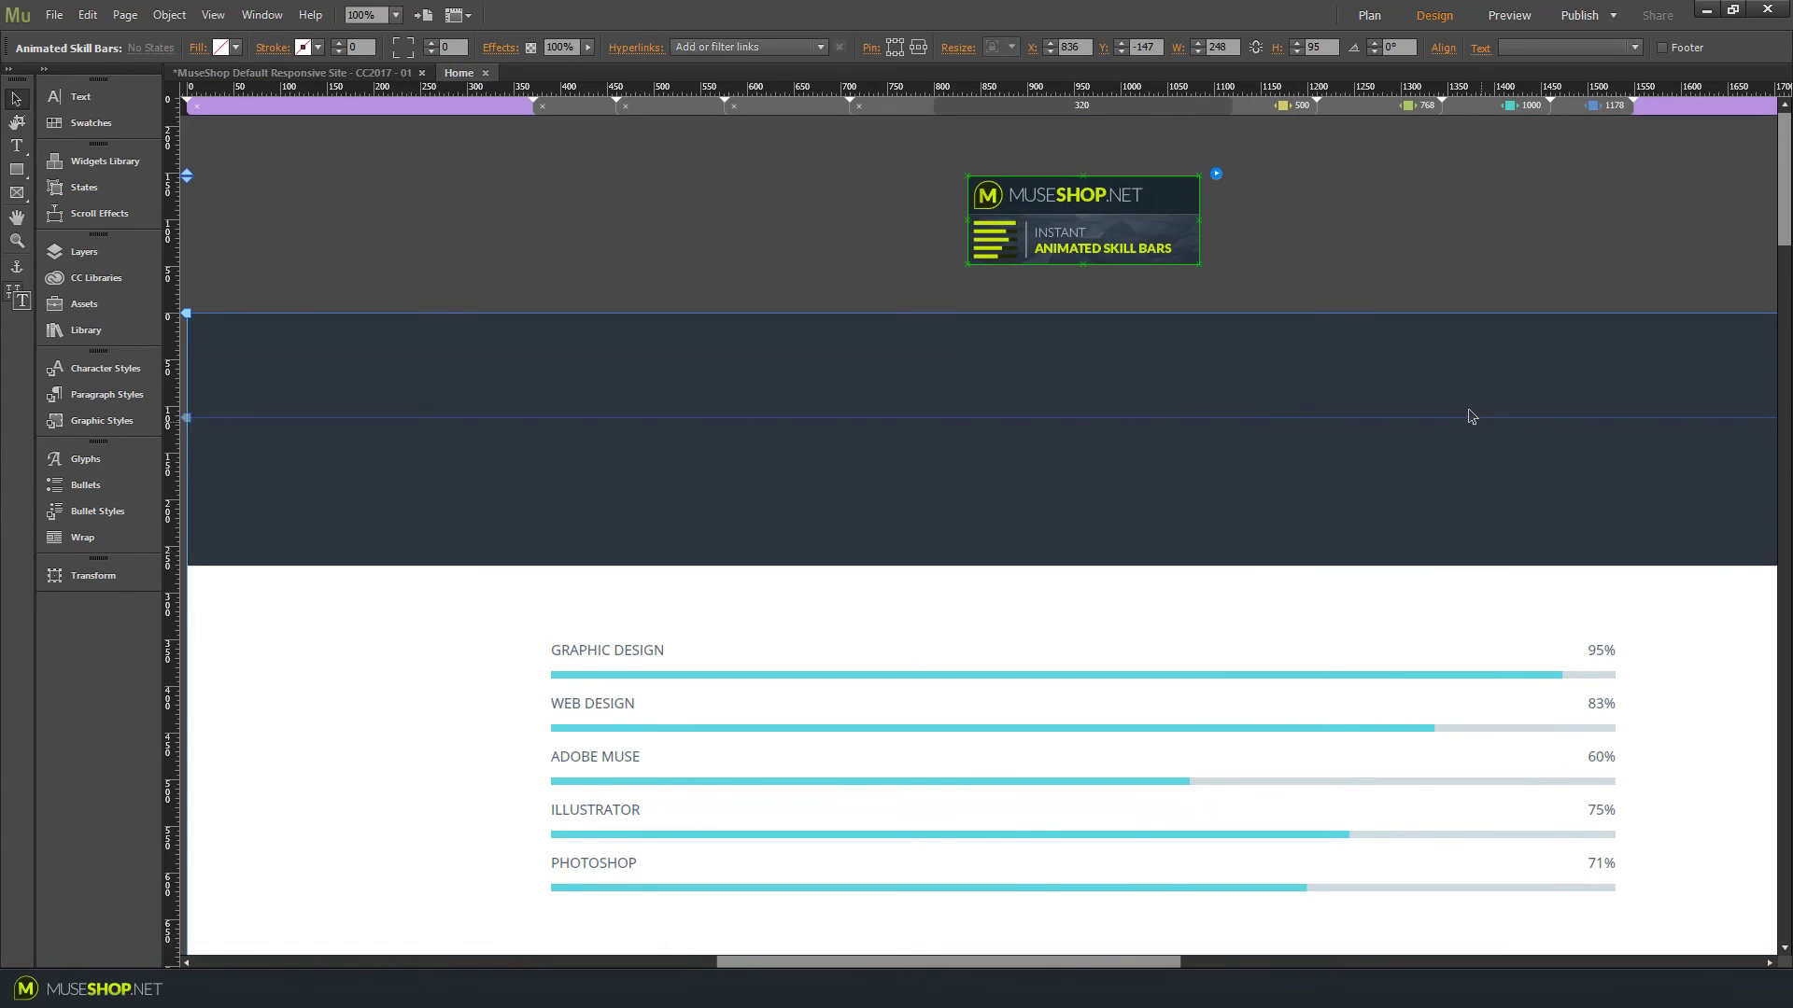
Step: Preview the page in Chrome to watch the blue skill bars animate, then return to Muse
scroll(1466, 405, down, 13)
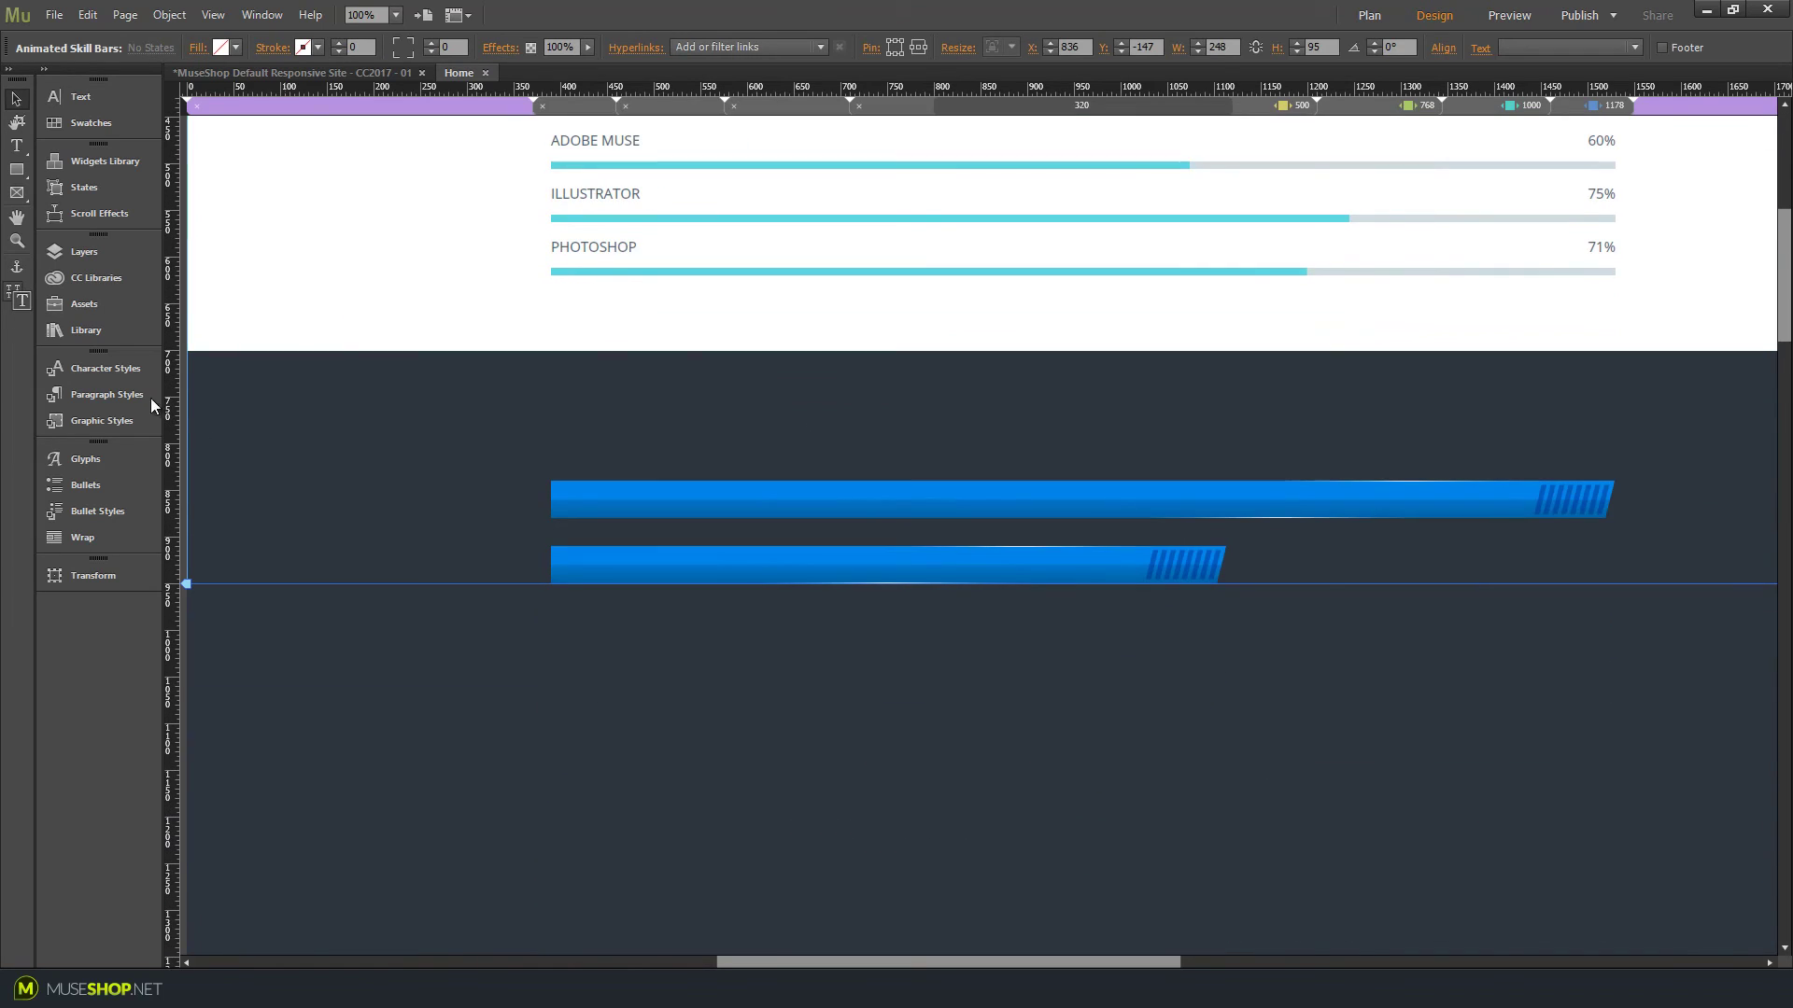
scroll(956, 496, up, 2)
key(ctrl+shift+e)
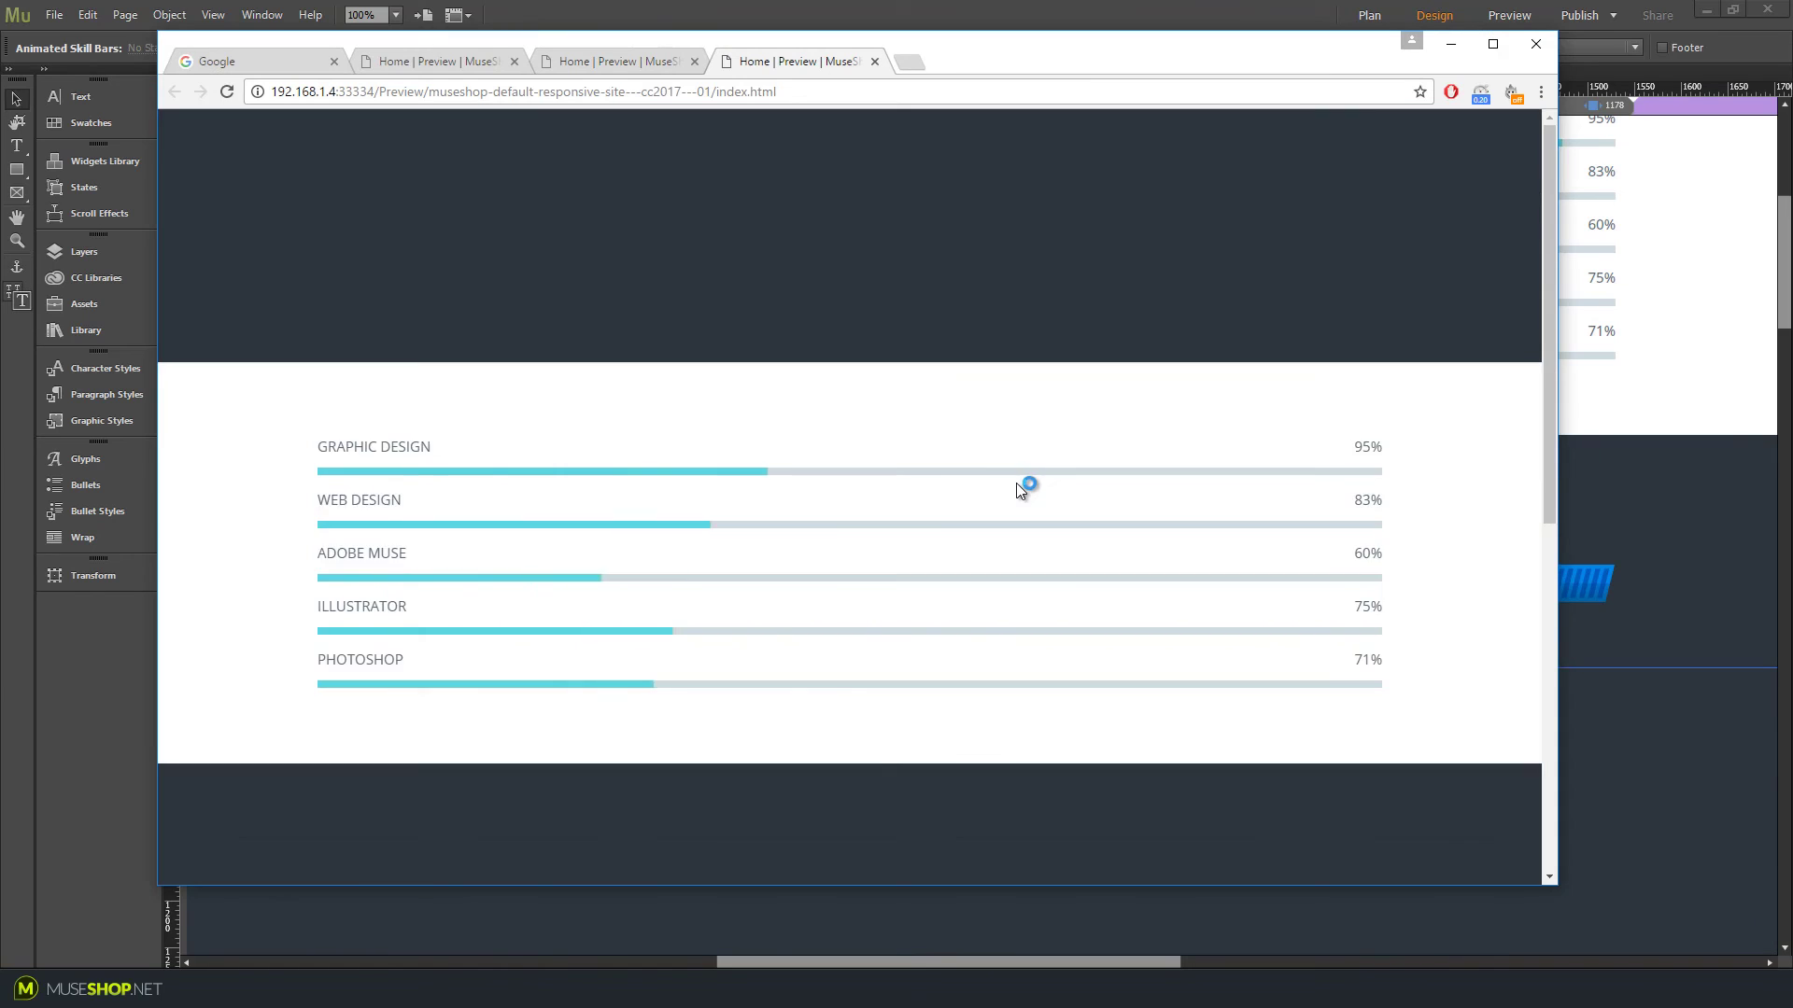
scroll(1016, 483, down, 4)
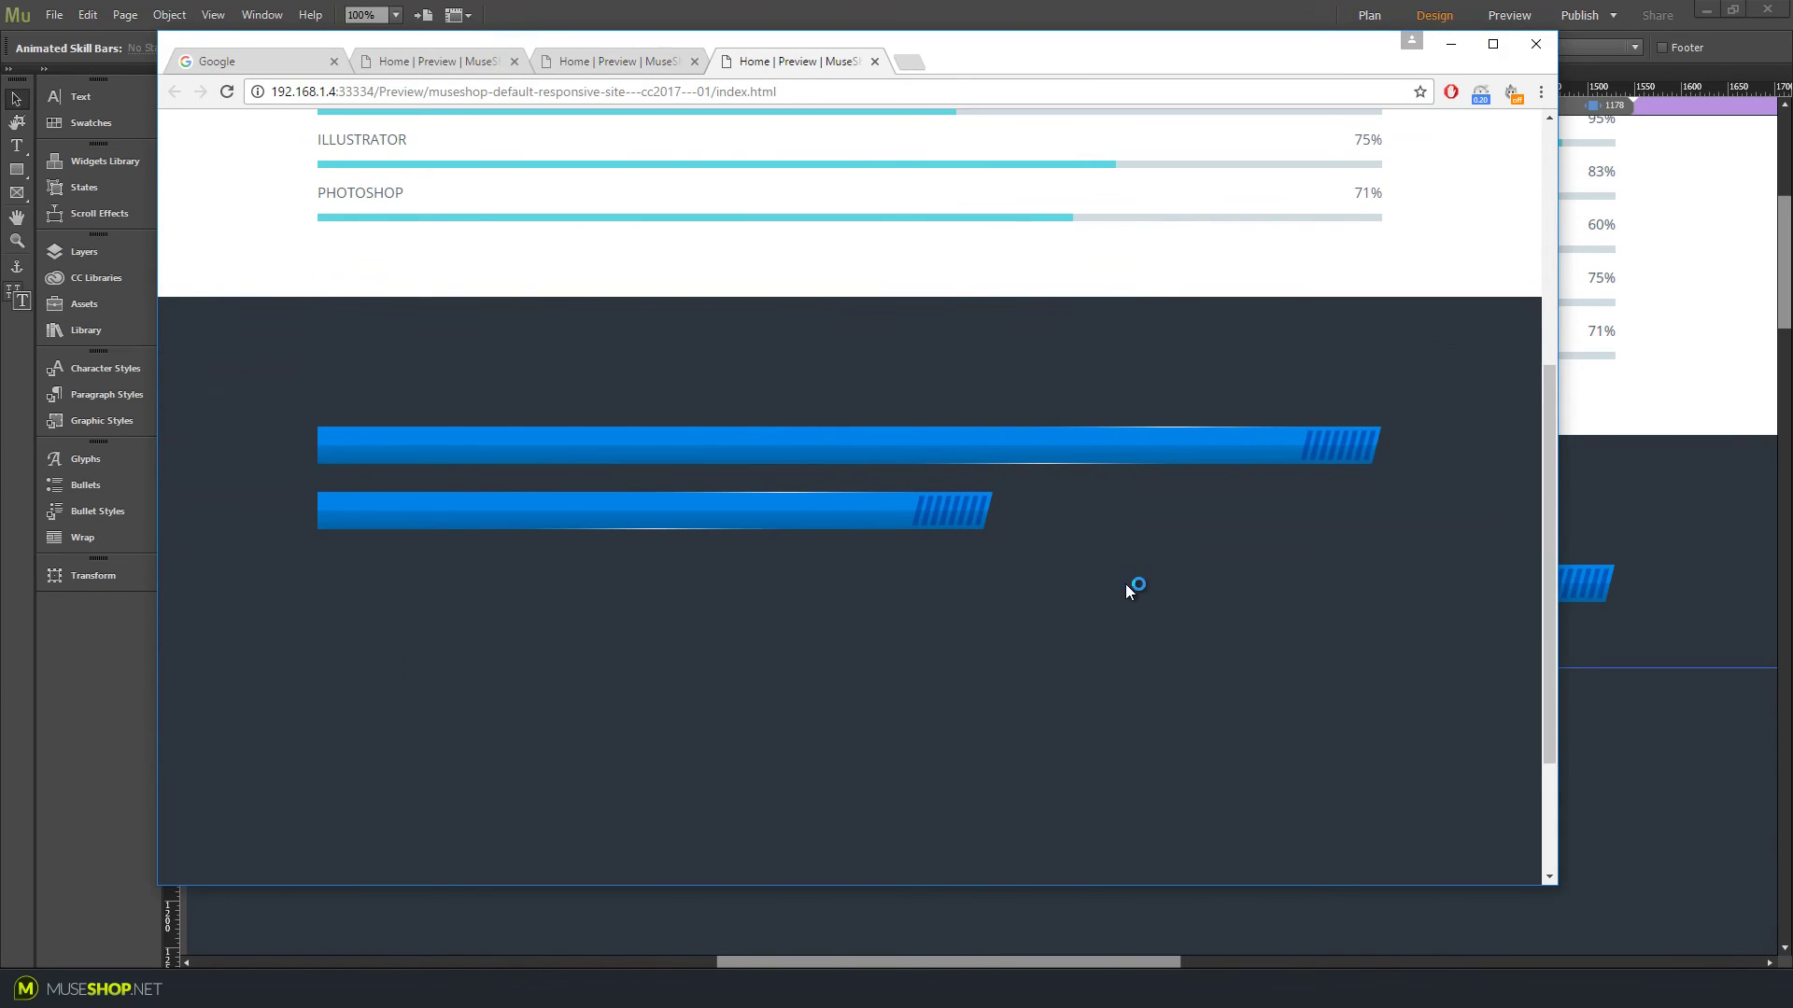
click(1240, 192)
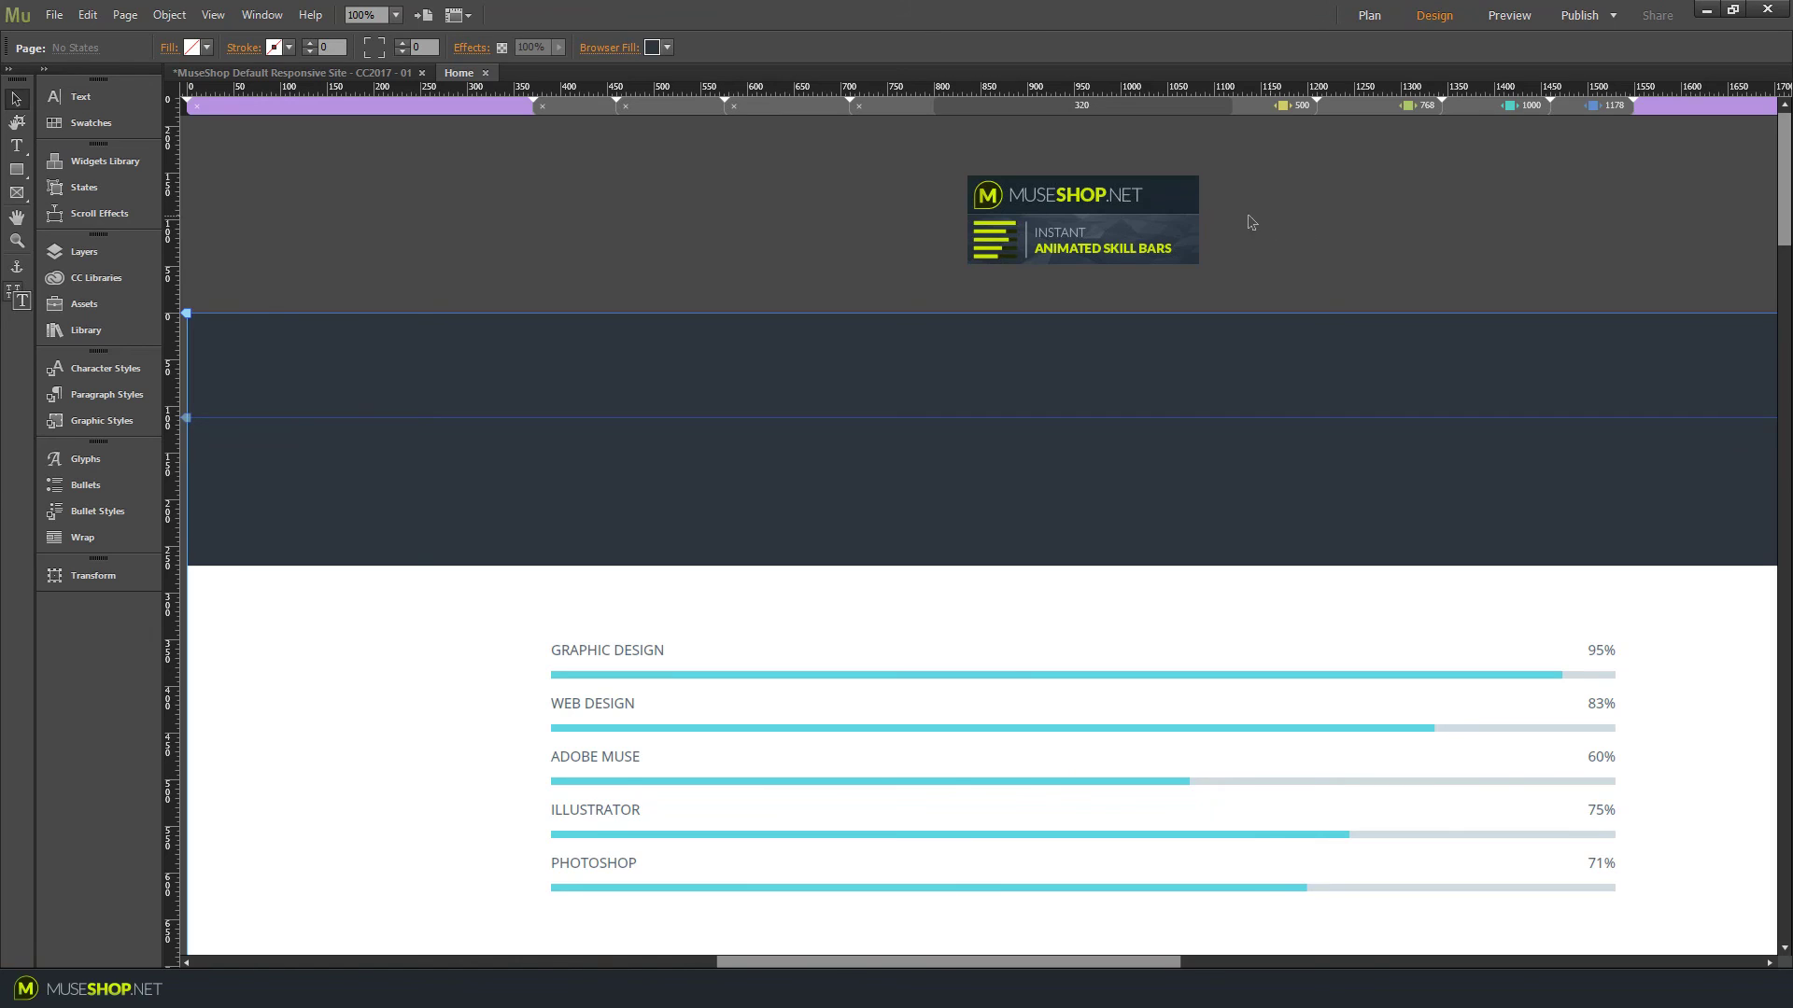
Step: Place the second skill bars widget beside the first and set its bar type to Right to left
click(1133, 222)
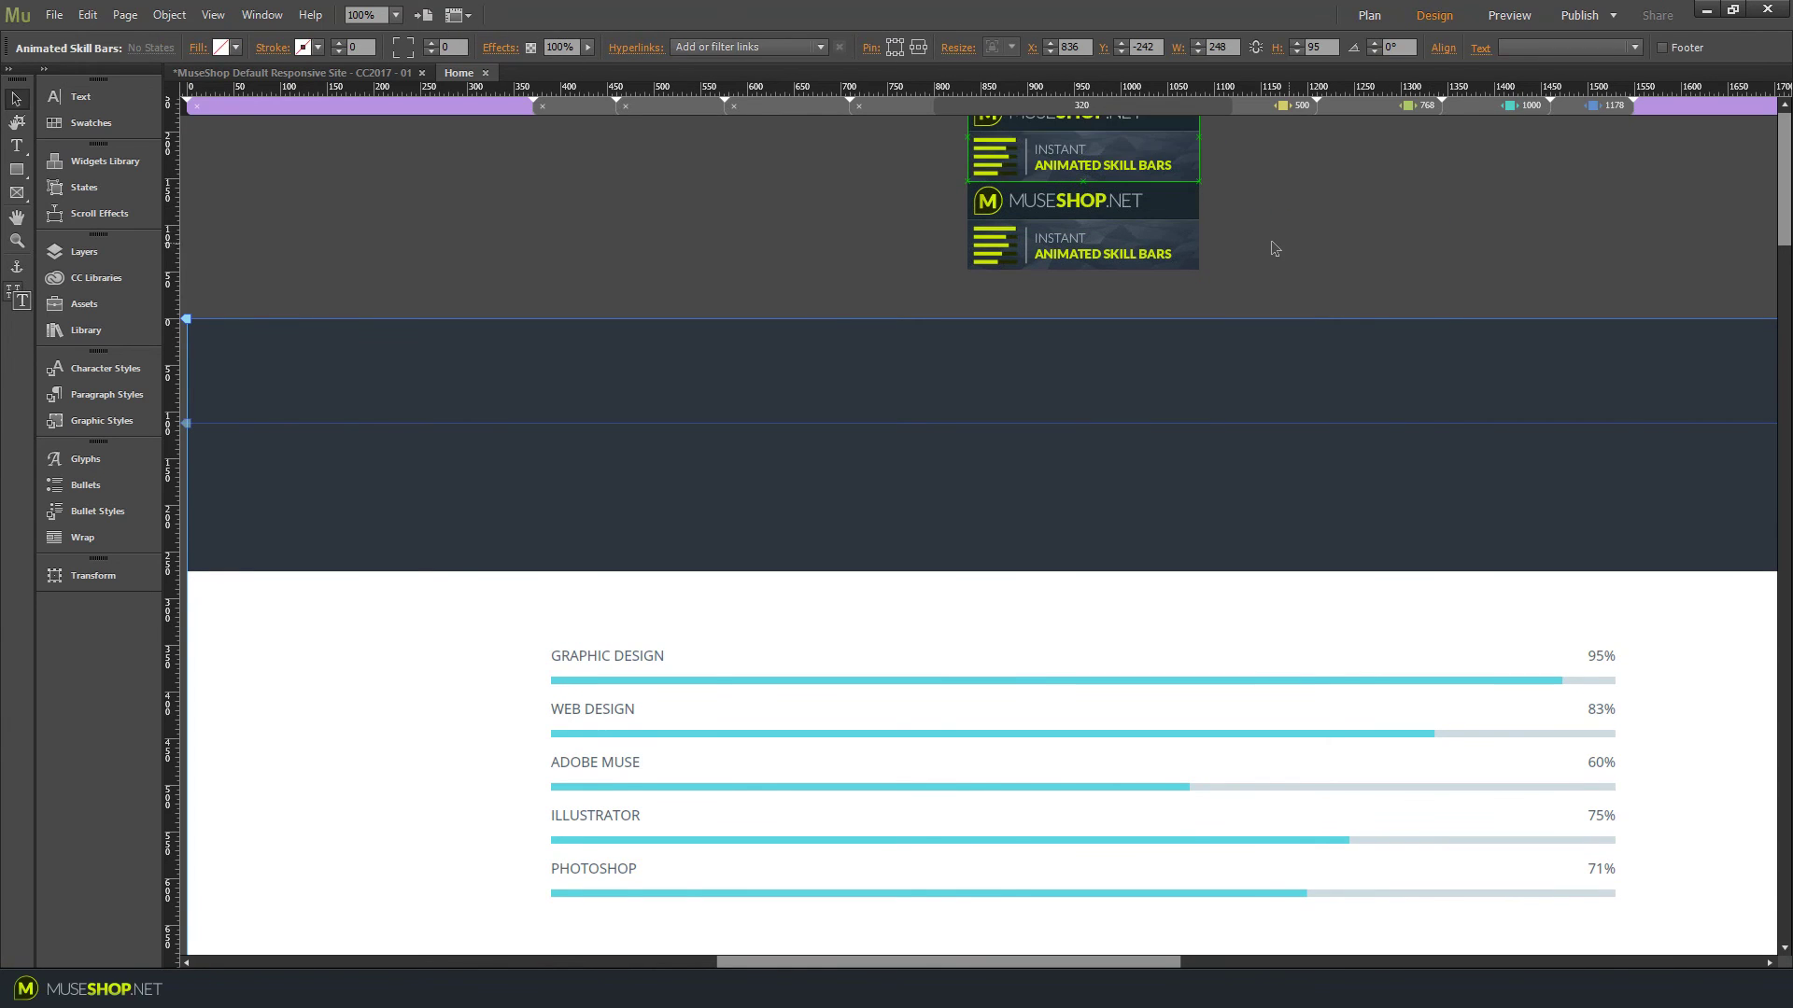
drag(1141, 145, 1404, 246)
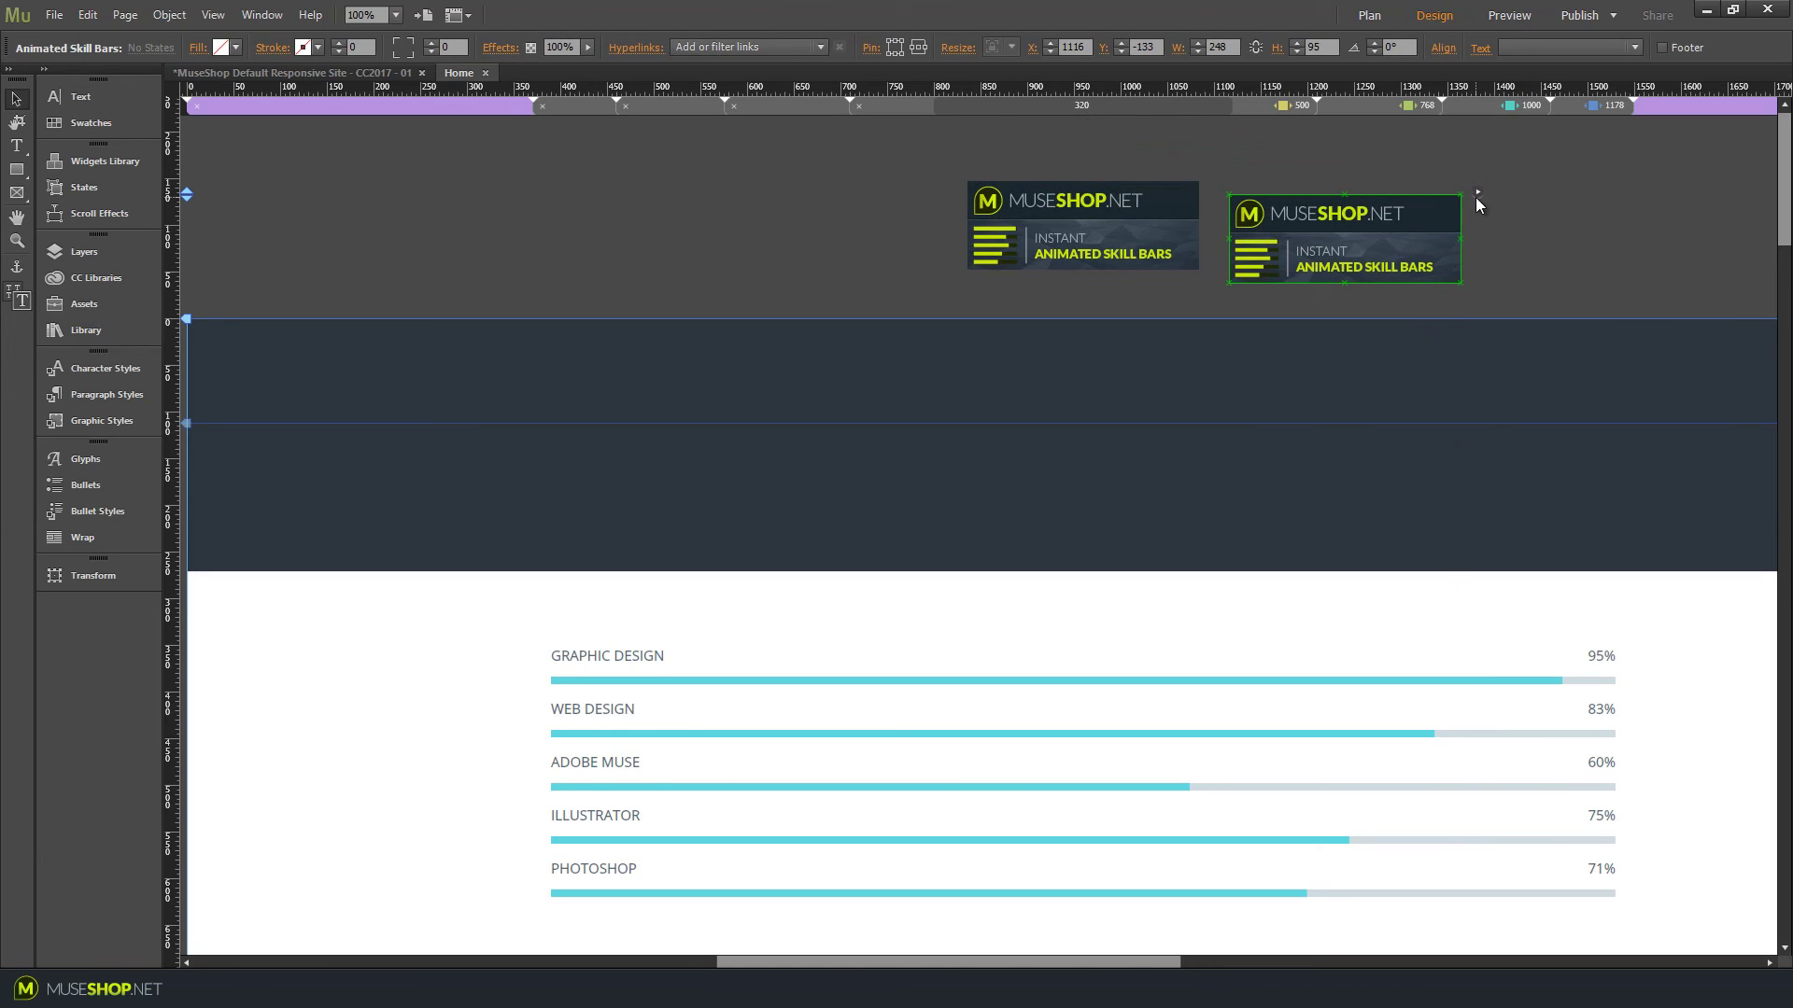
click(1477, 195)
click(1635, 452)
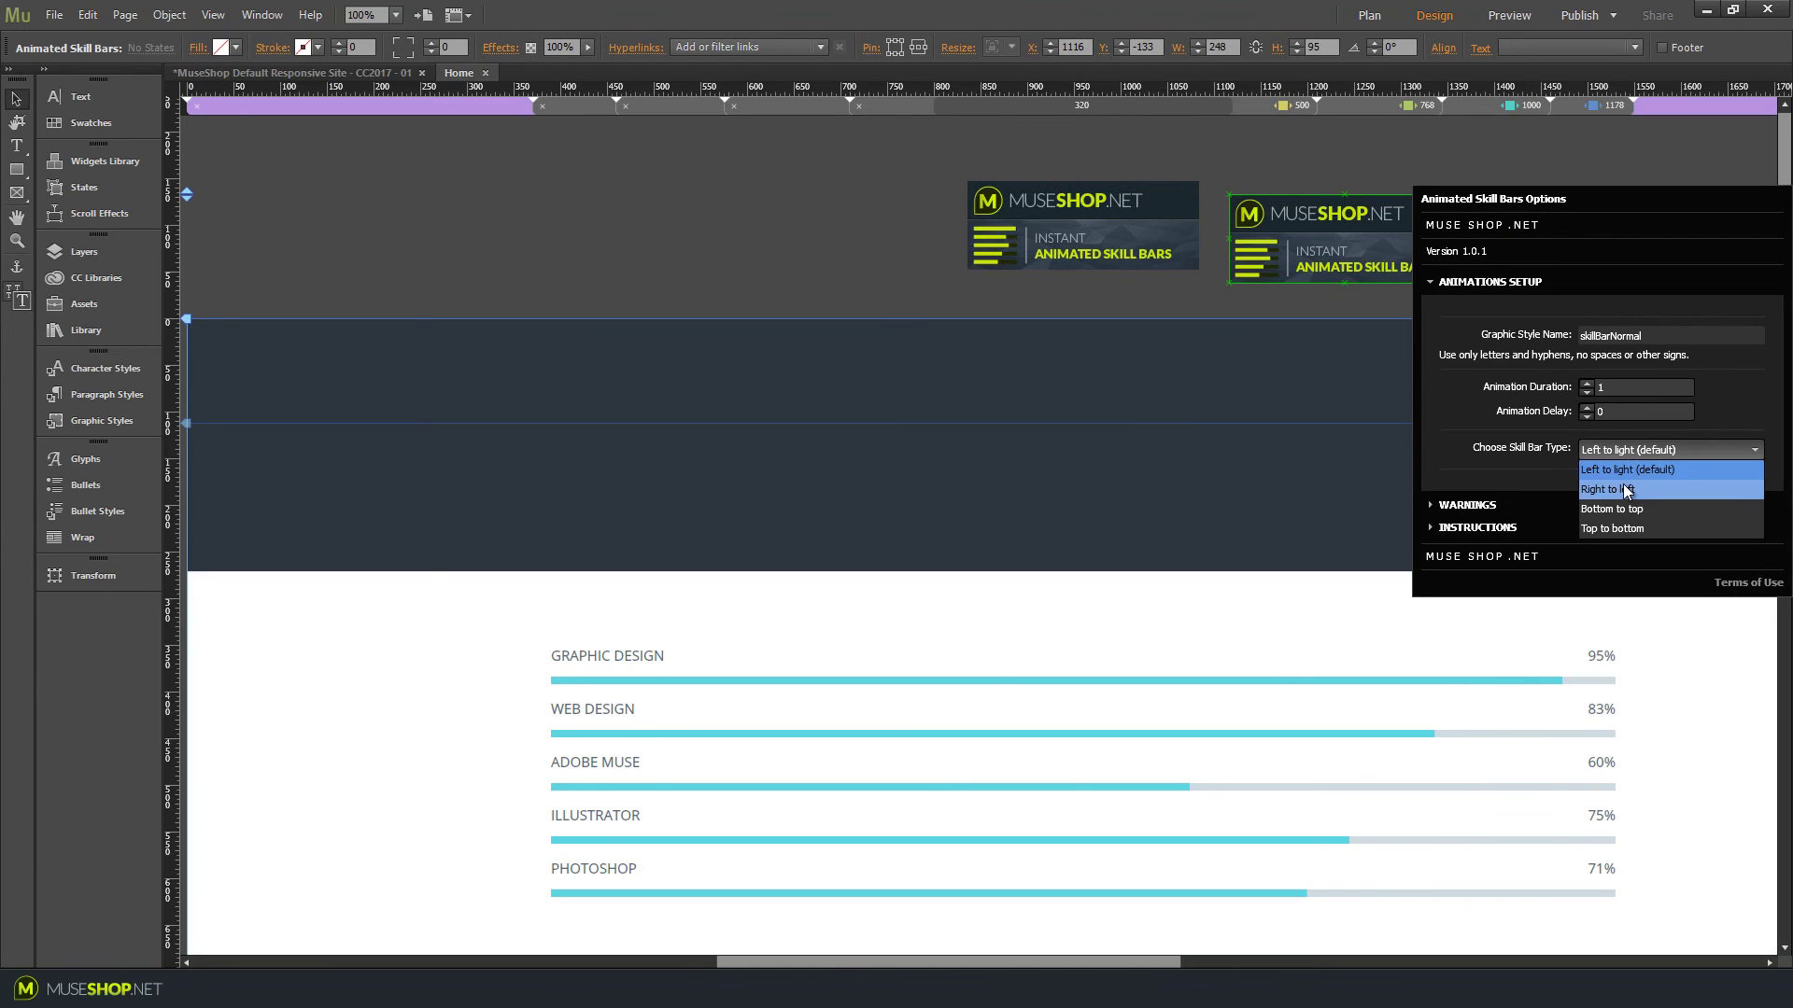
click(1624, 487)
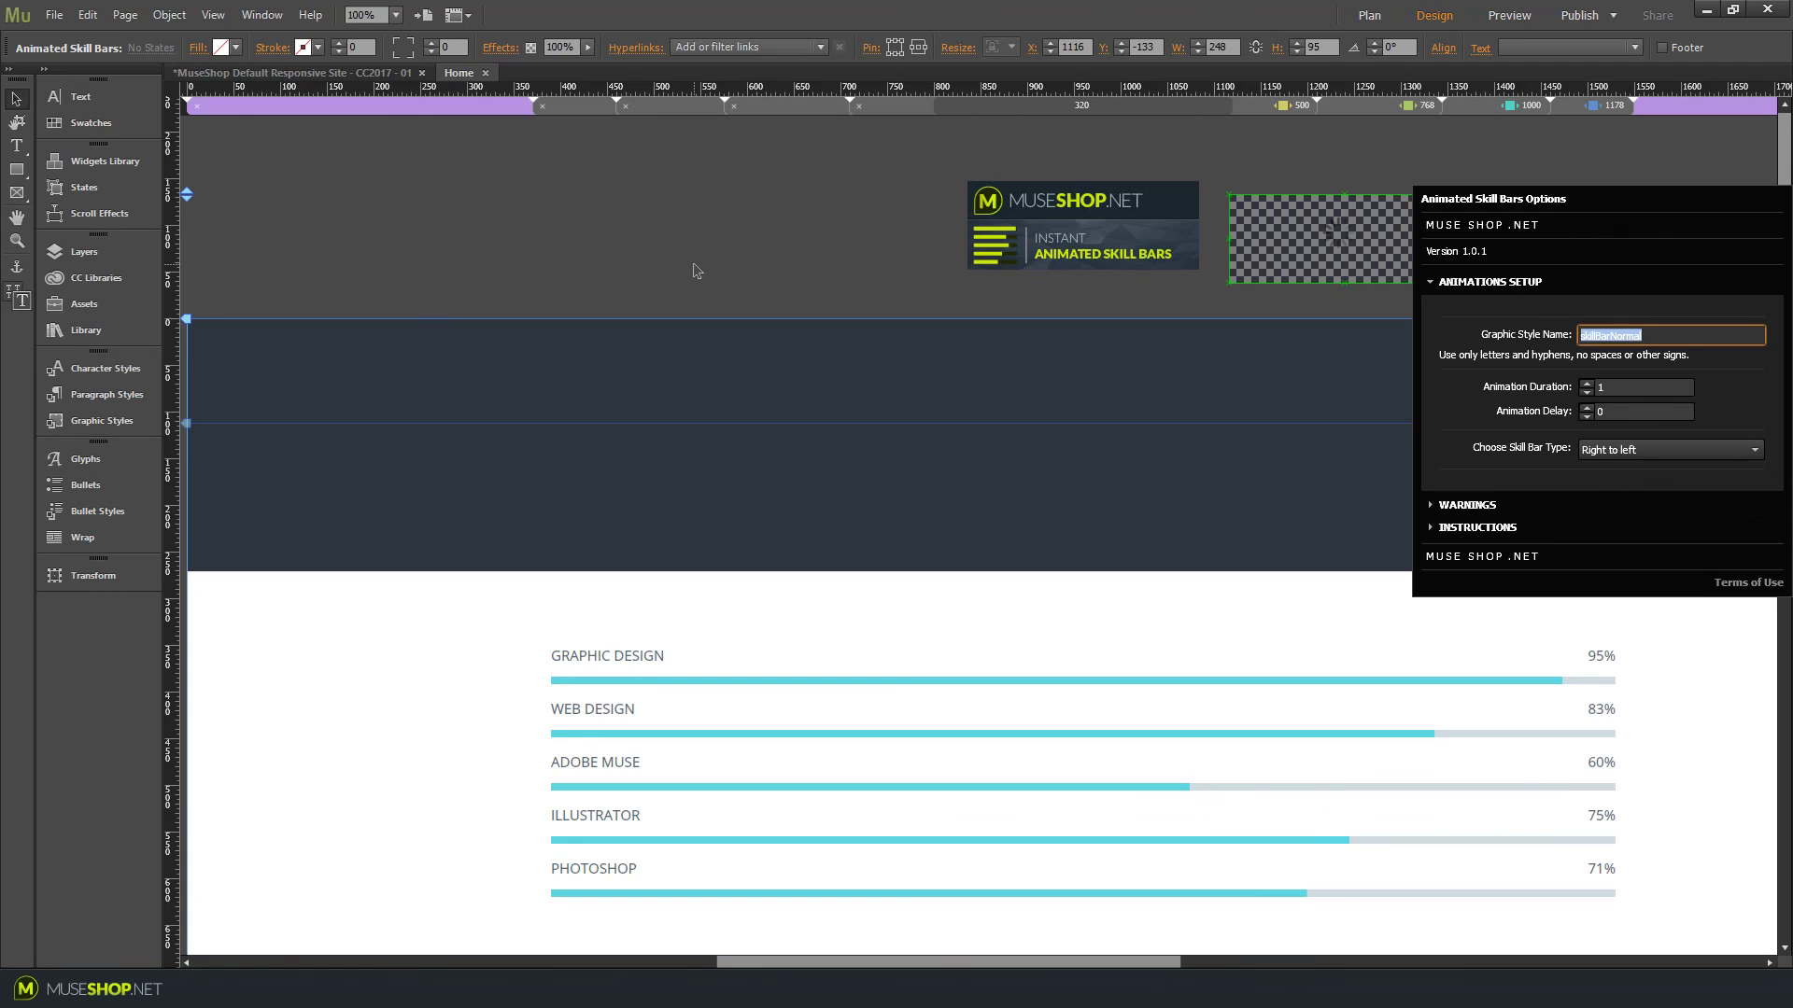
Step: Alt-drag a copy of the 71% Photoshop bar down into the dark section
scroll(693, 271, down, 7)
click(1410, 251)
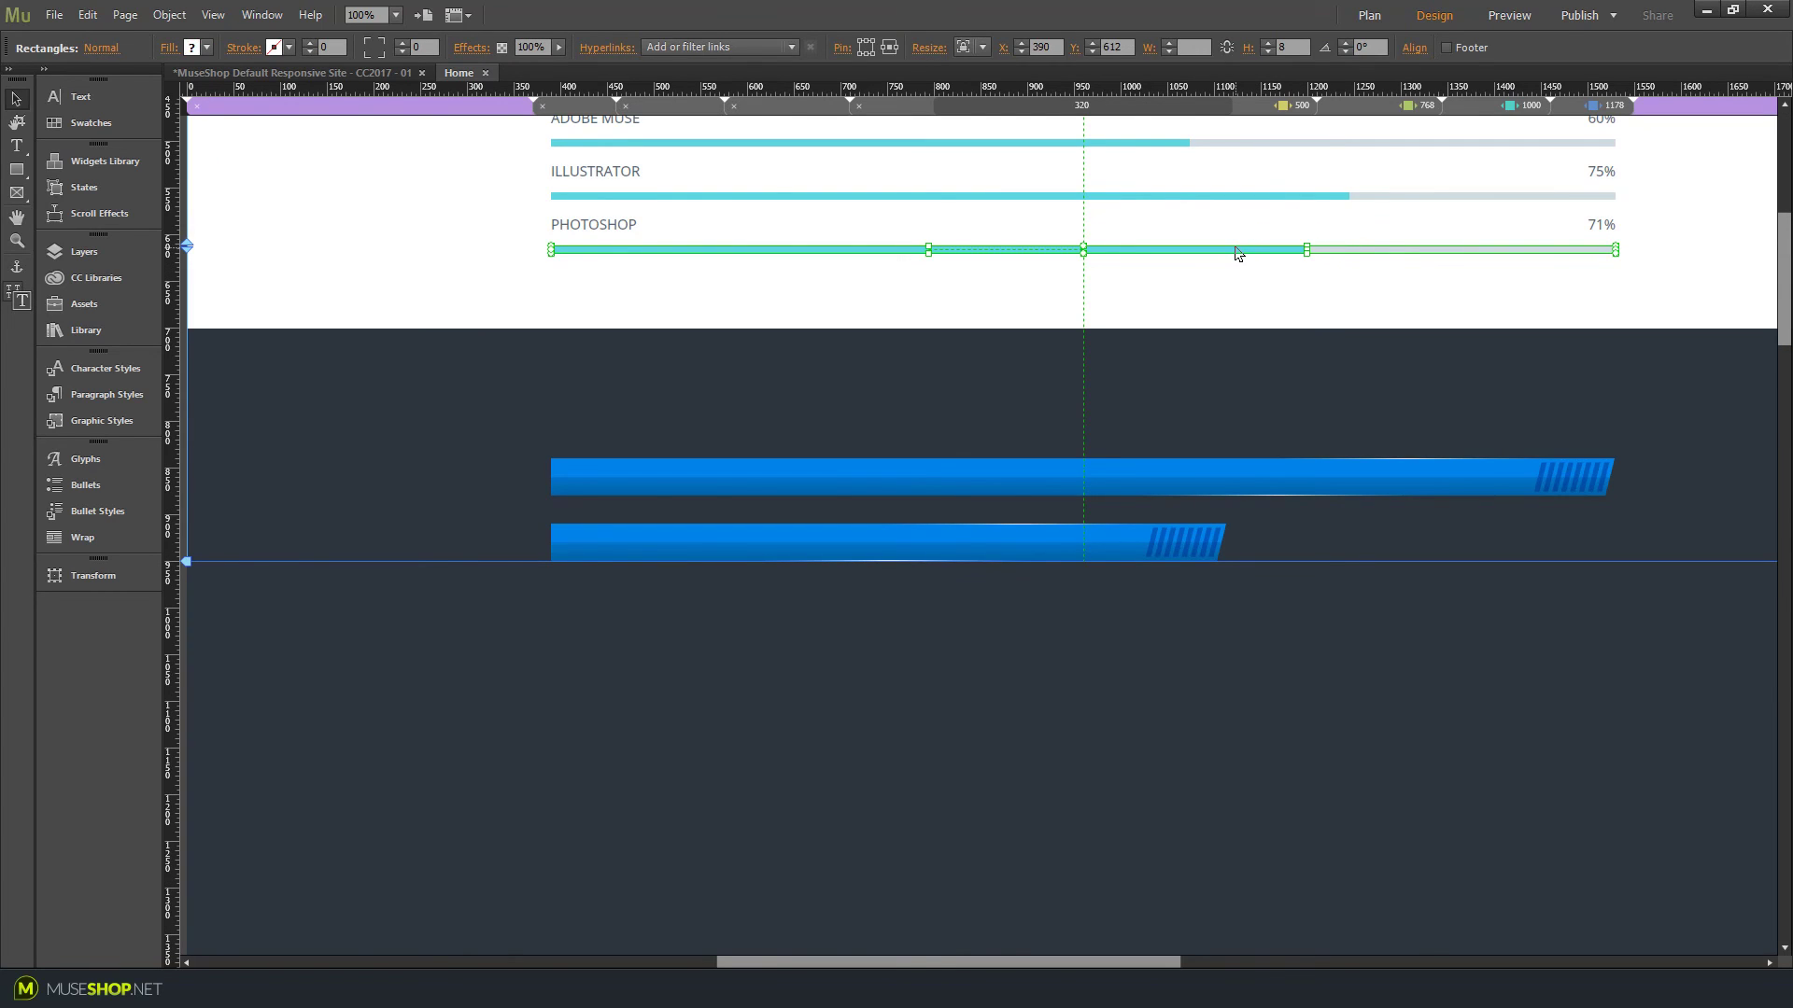
drag(1238, 250, 1237, 798)
Step: Apply the skillBarNormal 1 graphic style to the copied bar's teal fill
click(1272, 678)
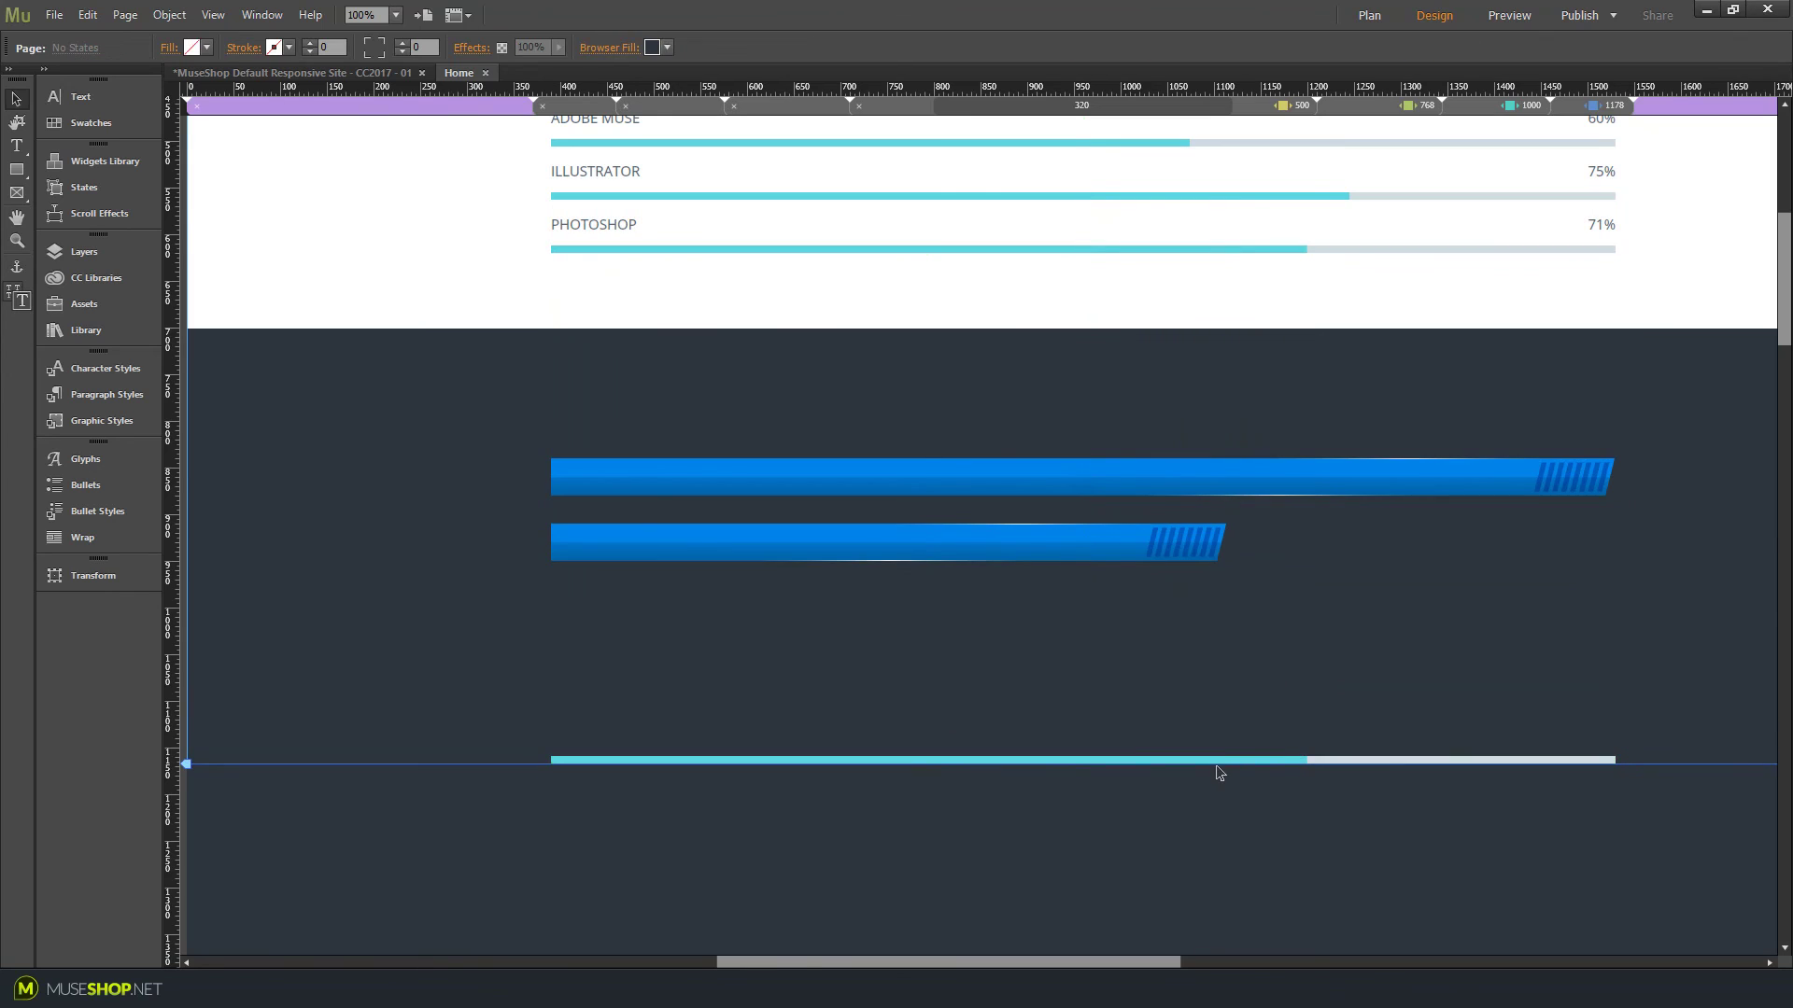
click(1223, 761)
click(101, 420)
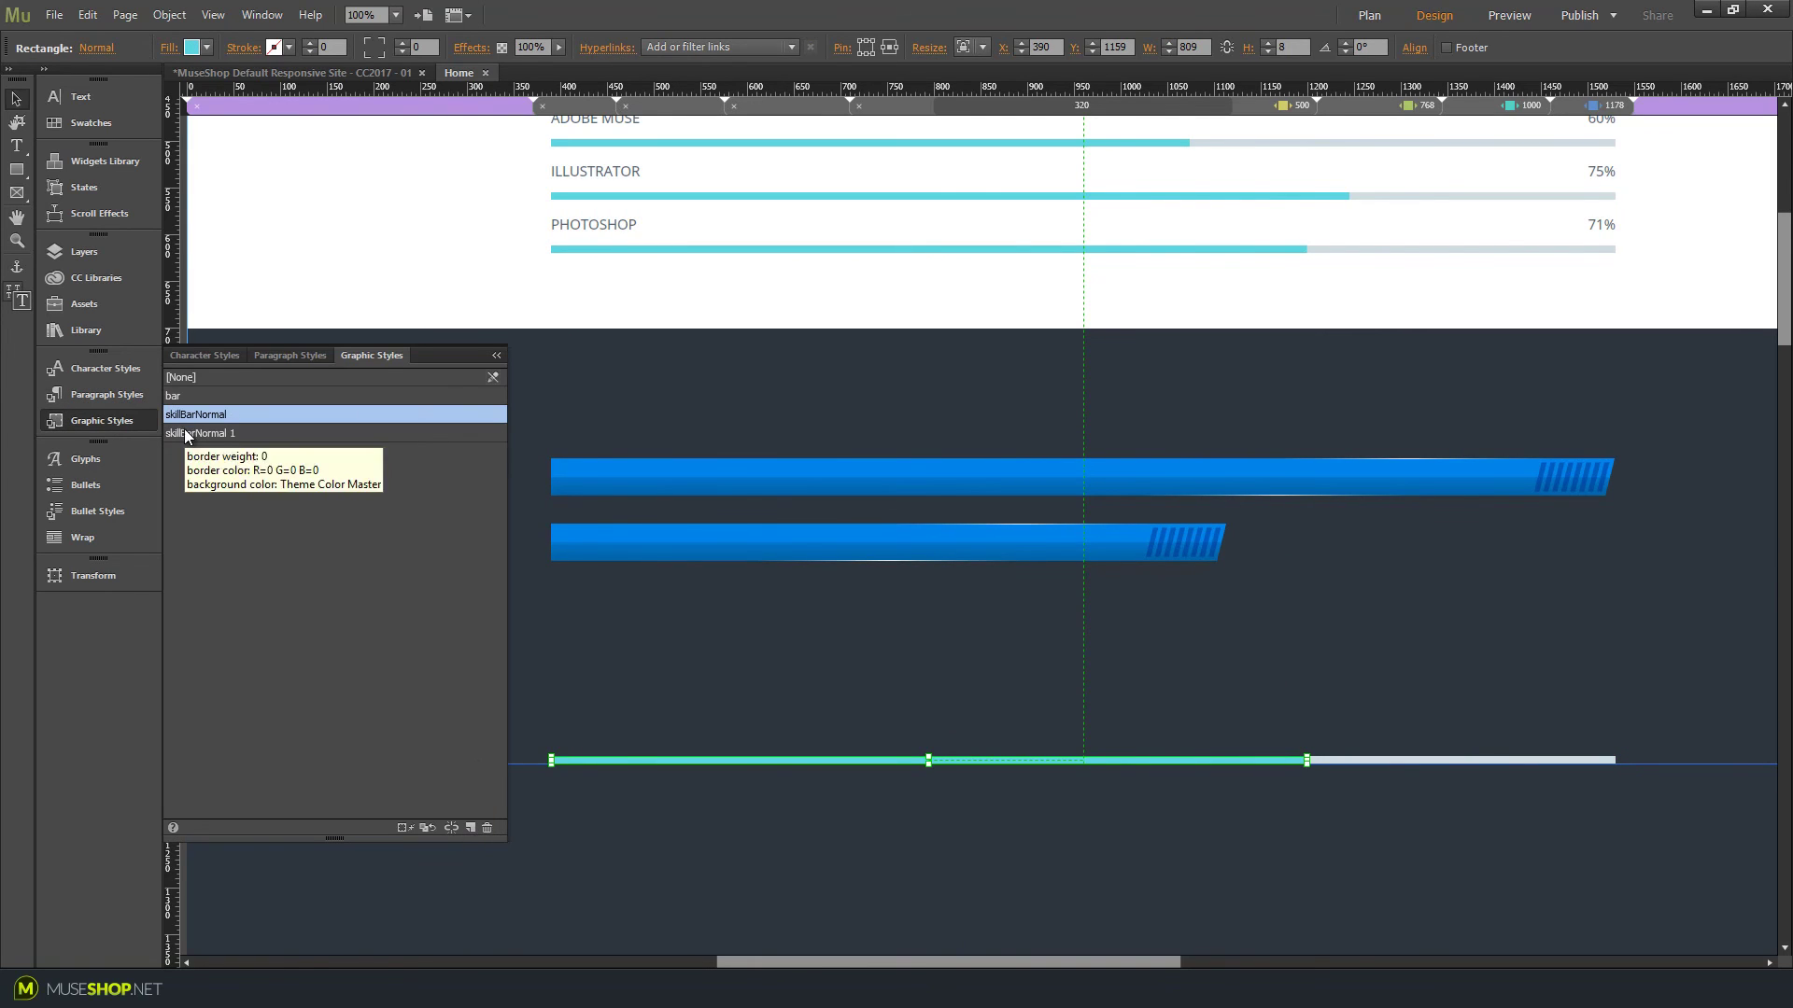
double_click(191, 433)
key(Return)
Step: Preview the page in the browser to check the copied bar, then return to Muse
click(619, 425)
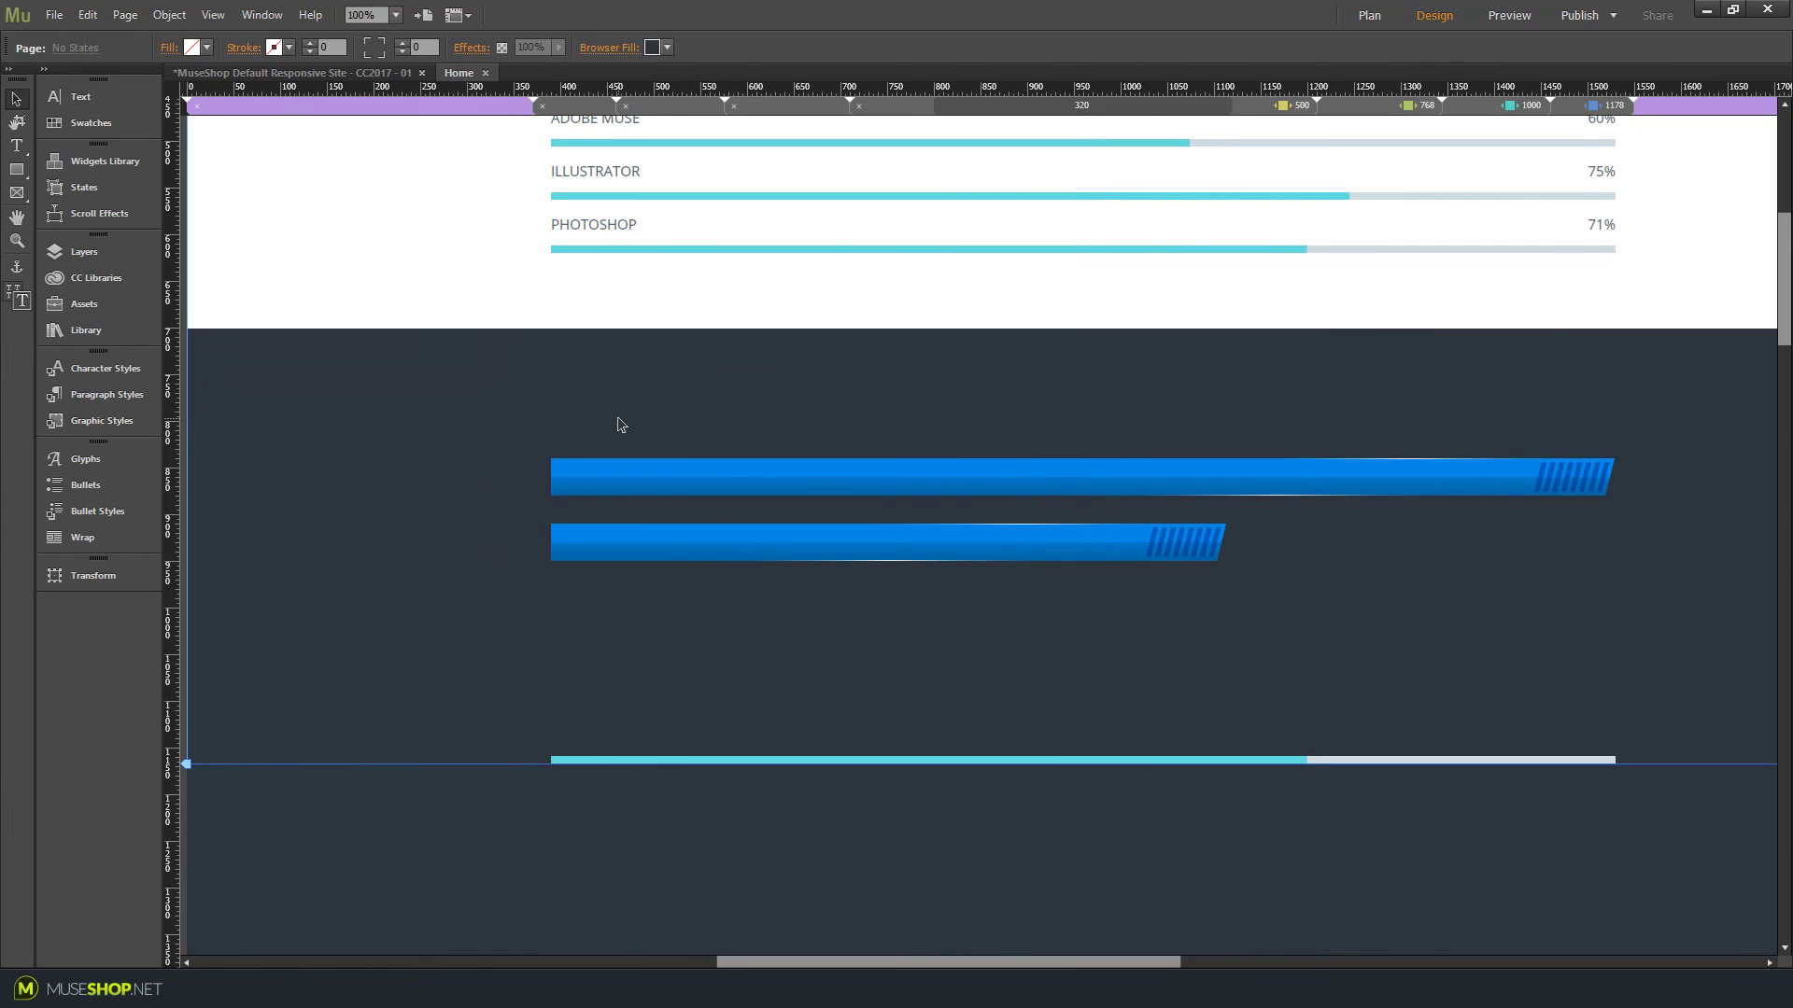
key(ctrl+alt+e)
scroll(887, 379, down, 7)
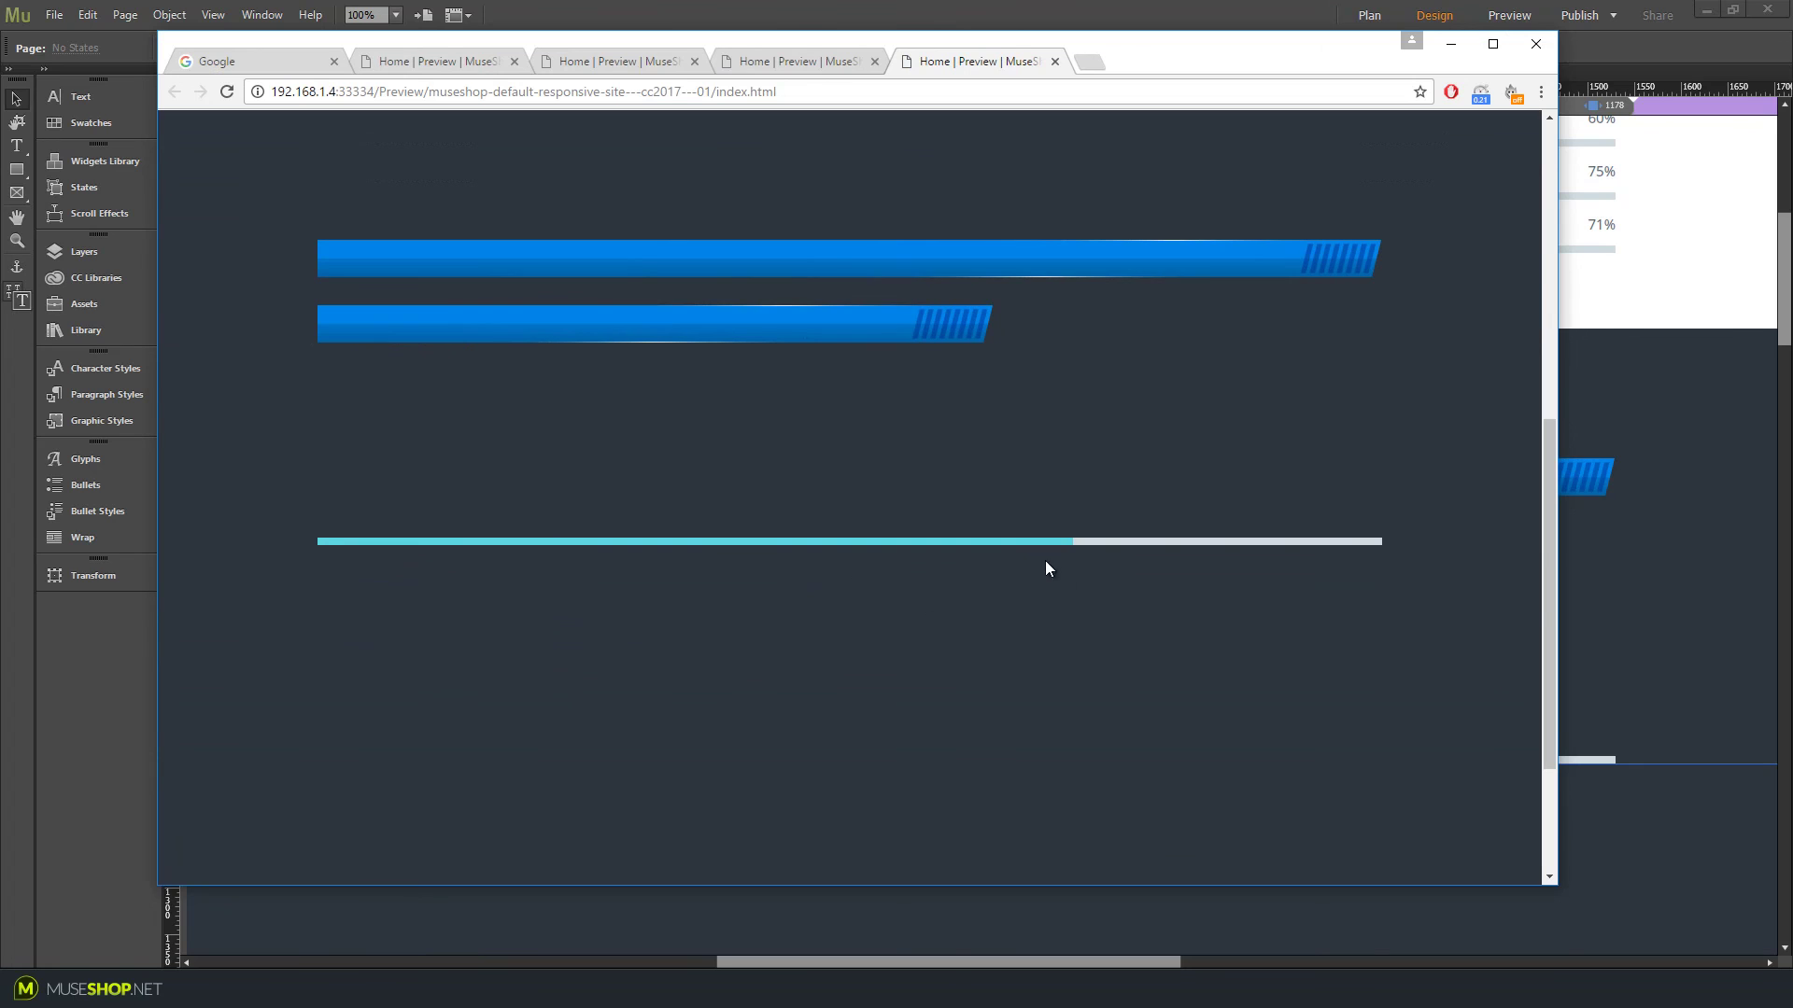
key(alt+Tab)
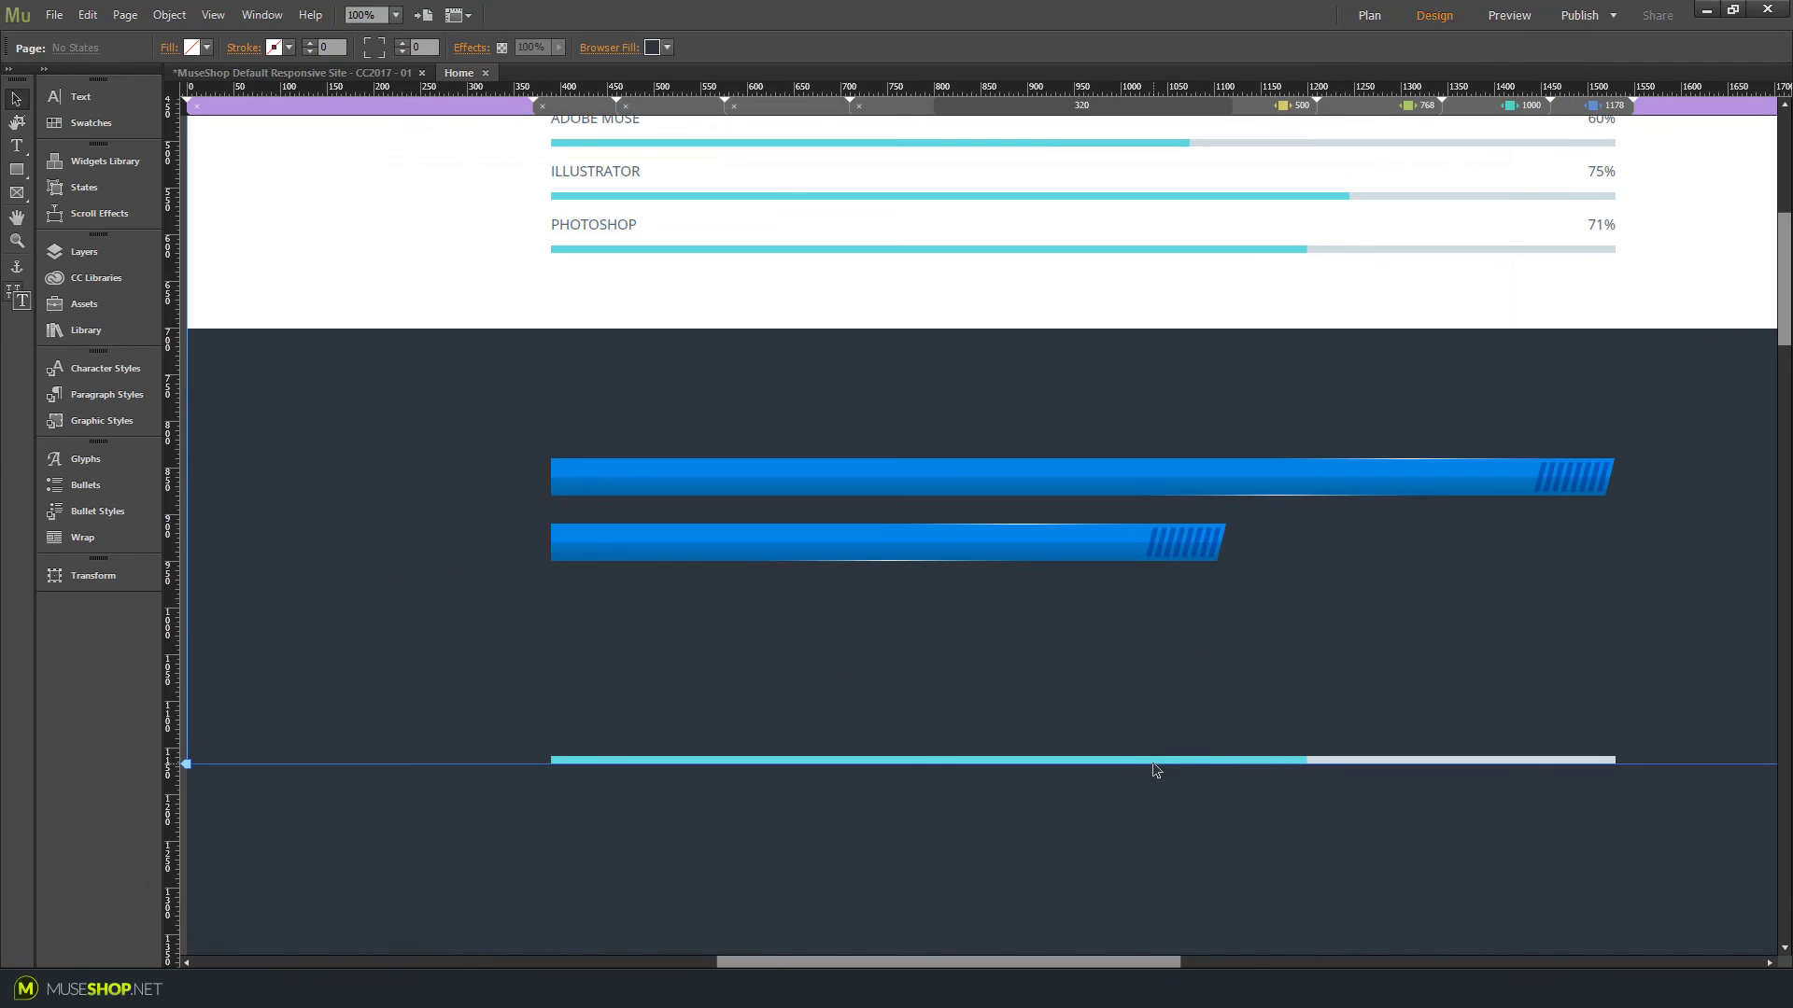
Step: Lift the teal fill above its grey track and preview the result in the browser again
drag(1153, 764, 1157, 682)
click(1477, 651)
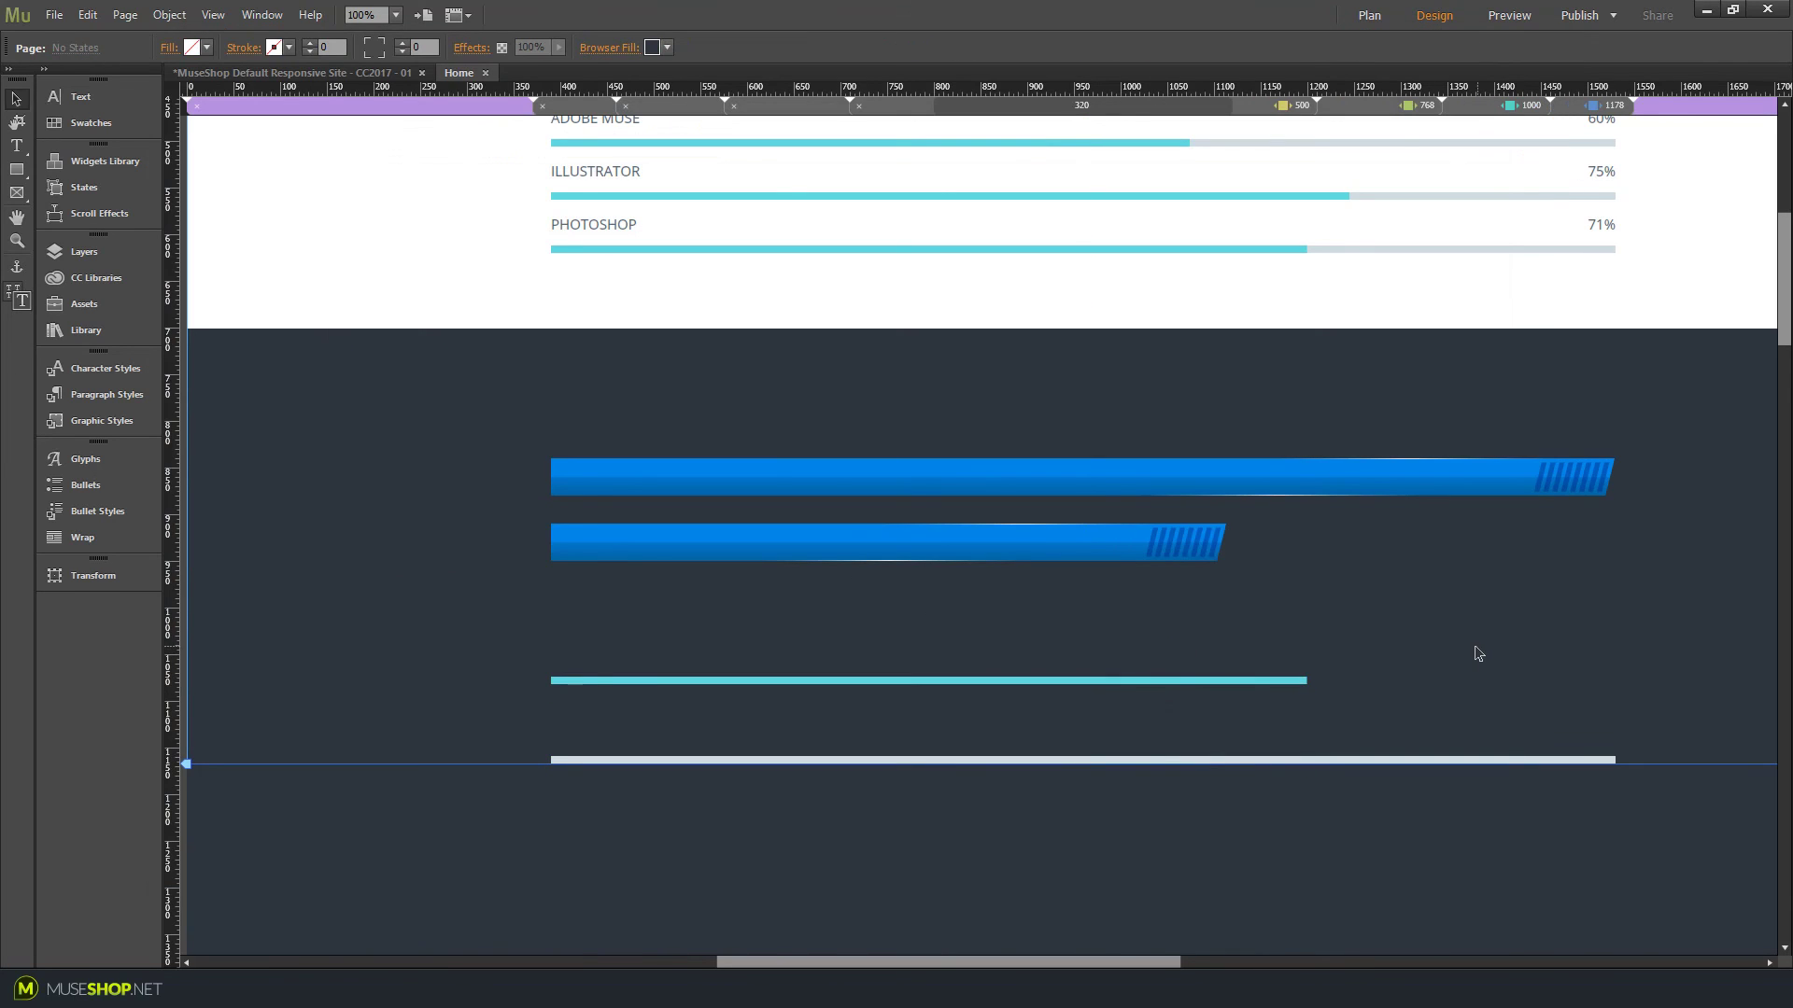
key(ctrl+alt+e)
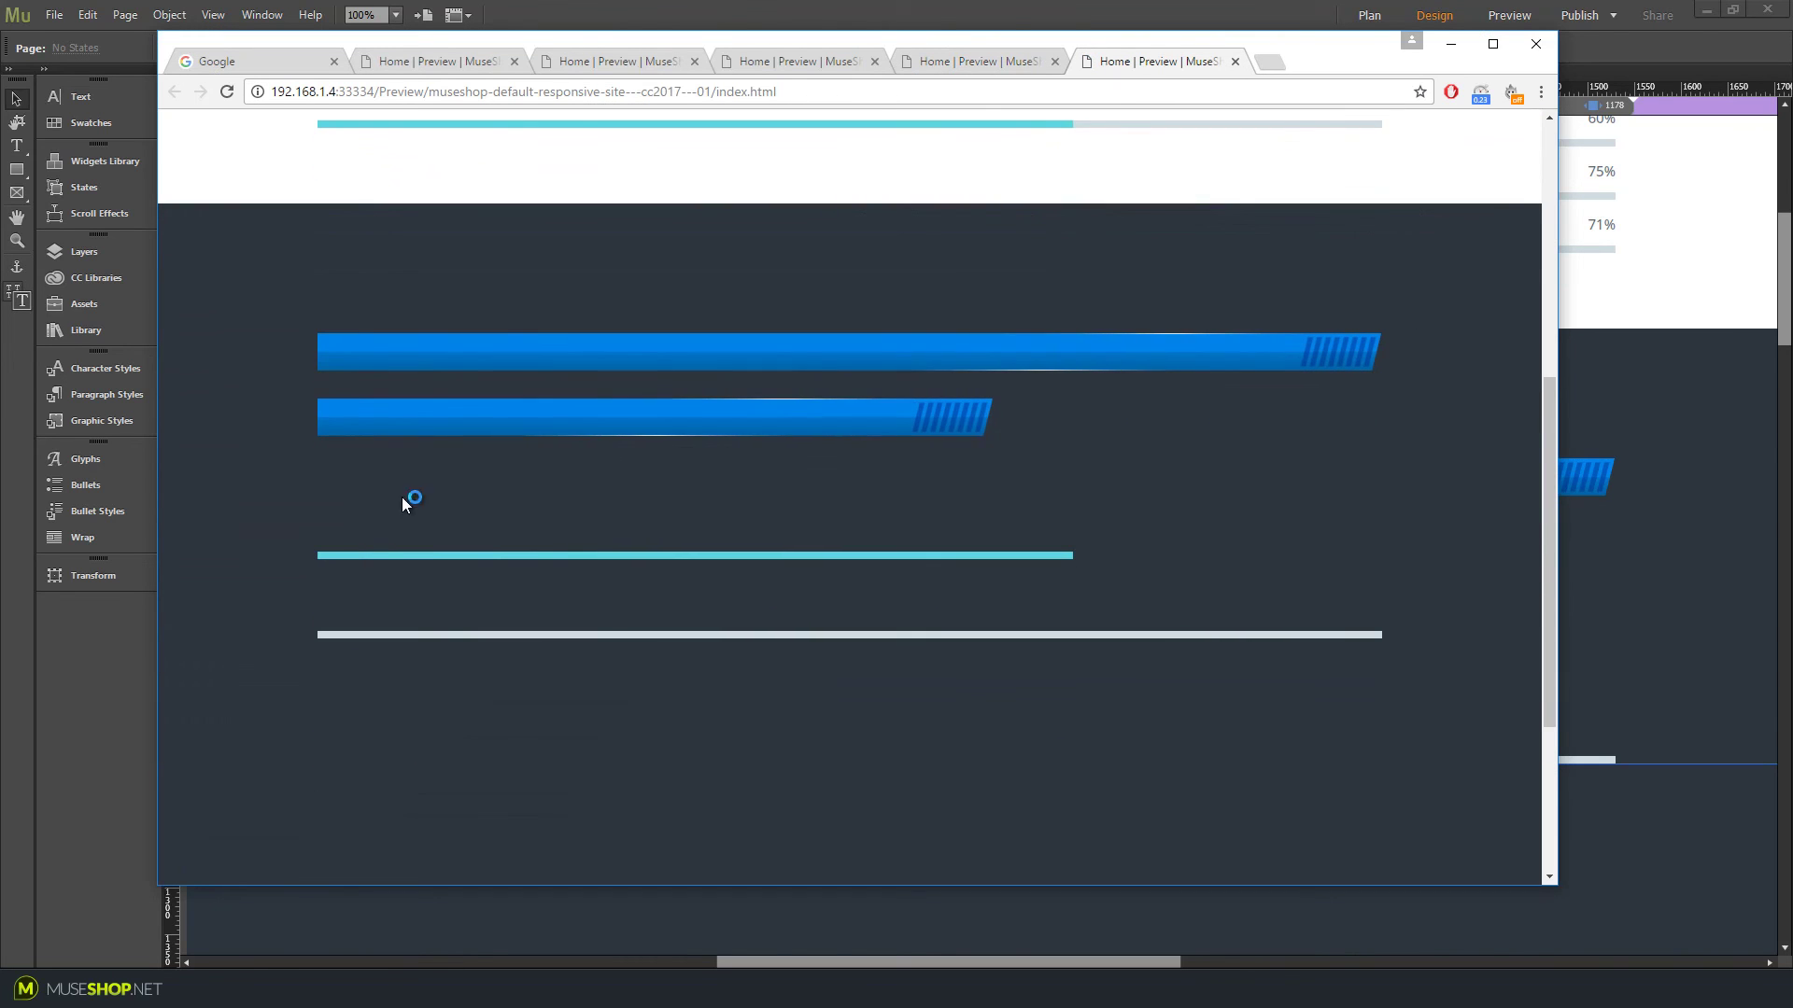
key(alt+Tab)
scroll(1420, 612, up, 8)
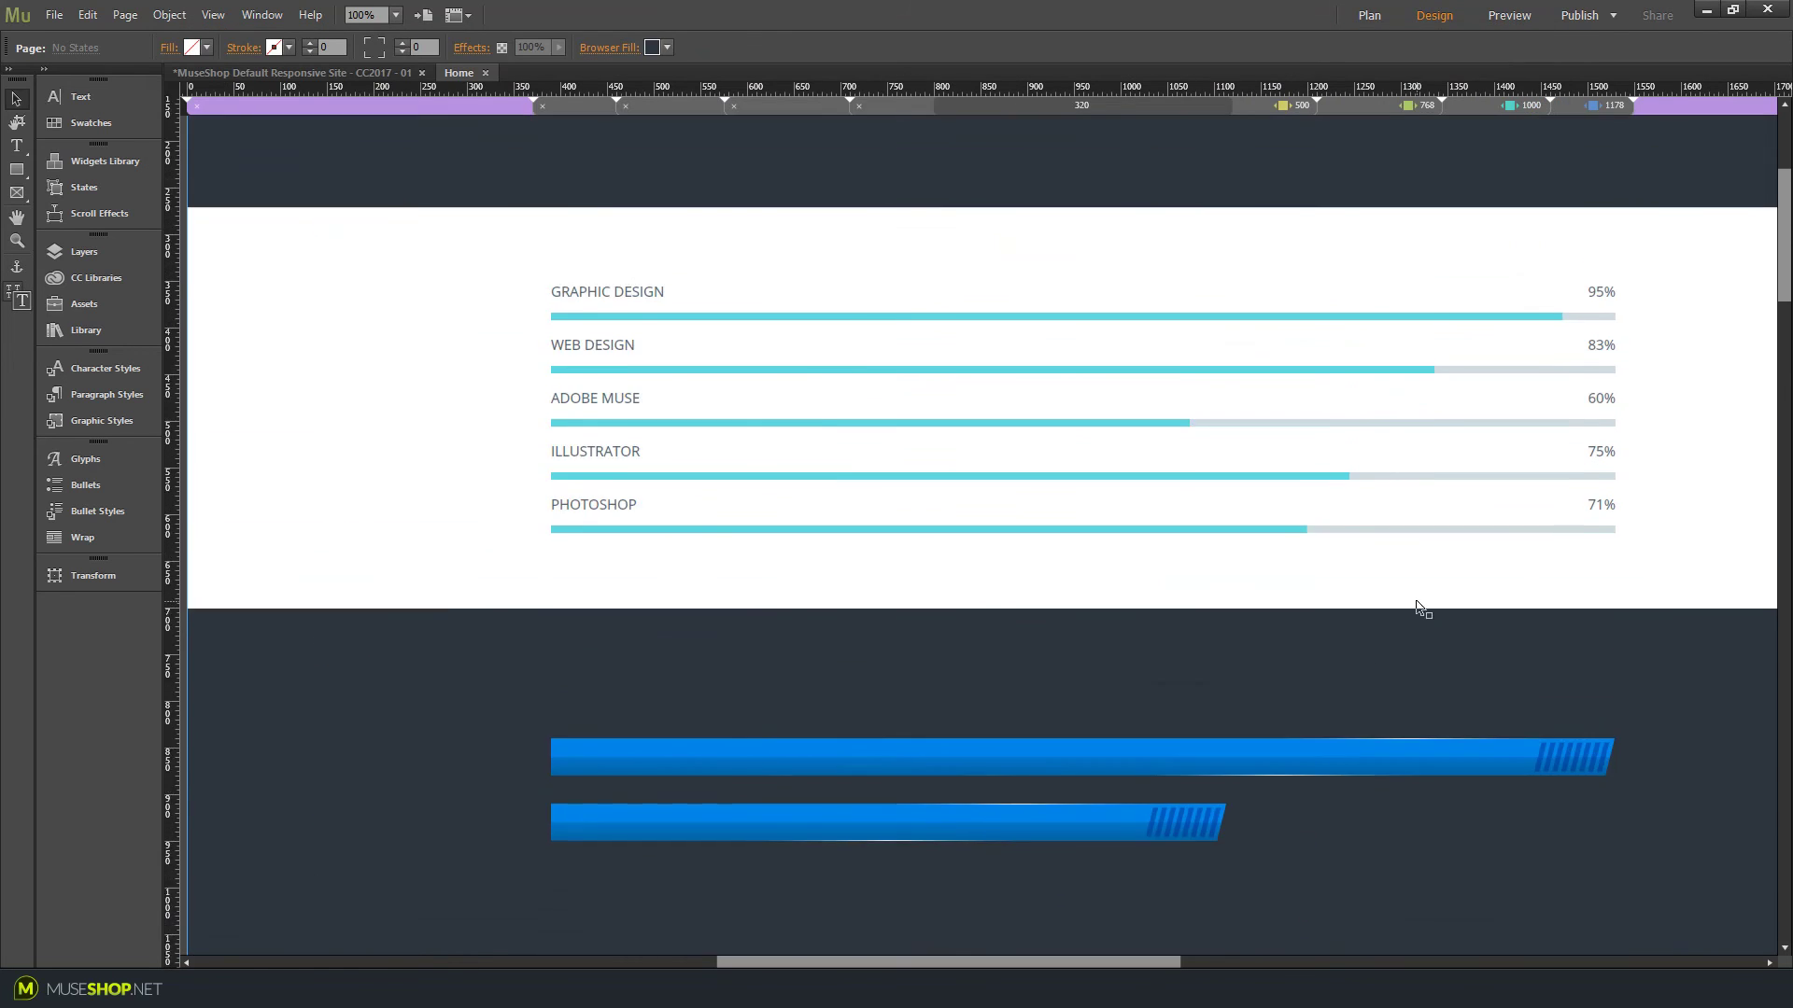